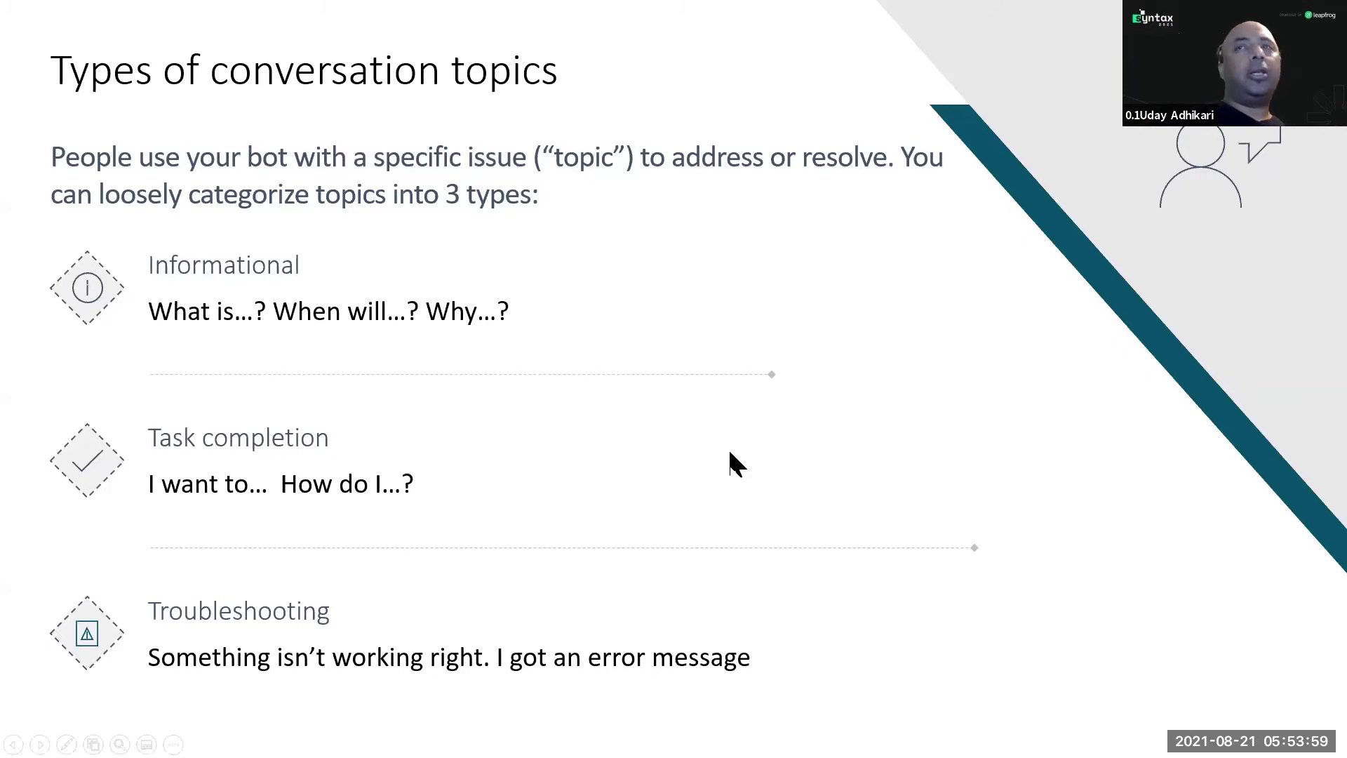
Step: Advance to the trigger phrase guidelines slide, end the slideshow, and switch to the Edge Analytics billing page
click(809, 408)
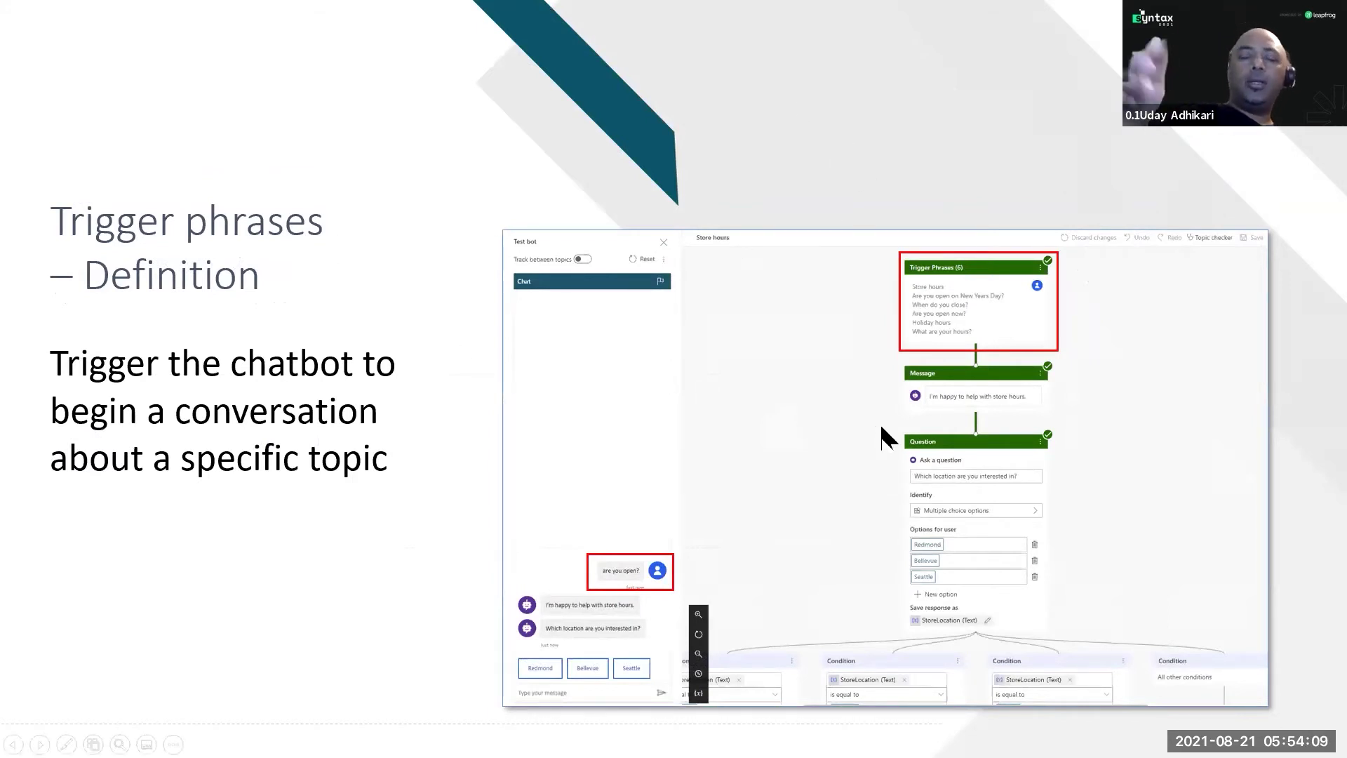
key(Right)
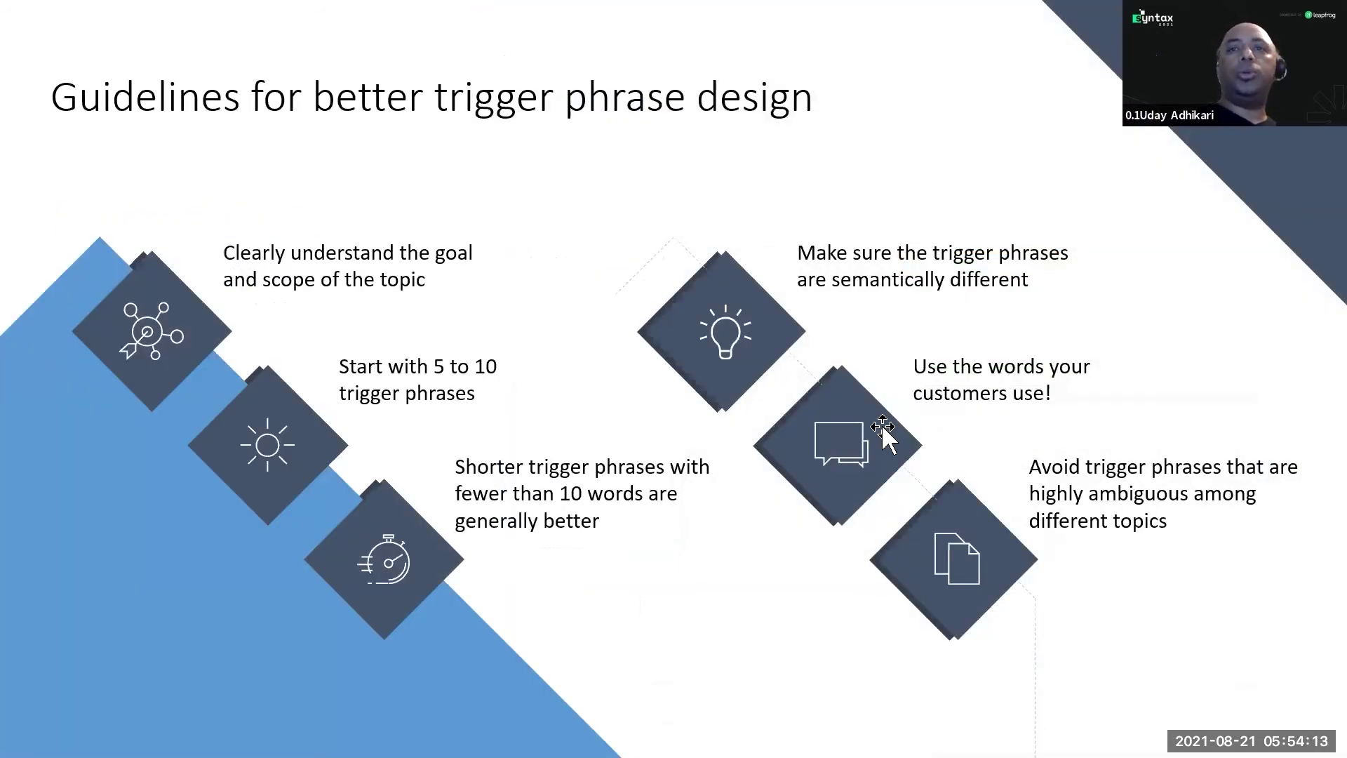
key(Escape)
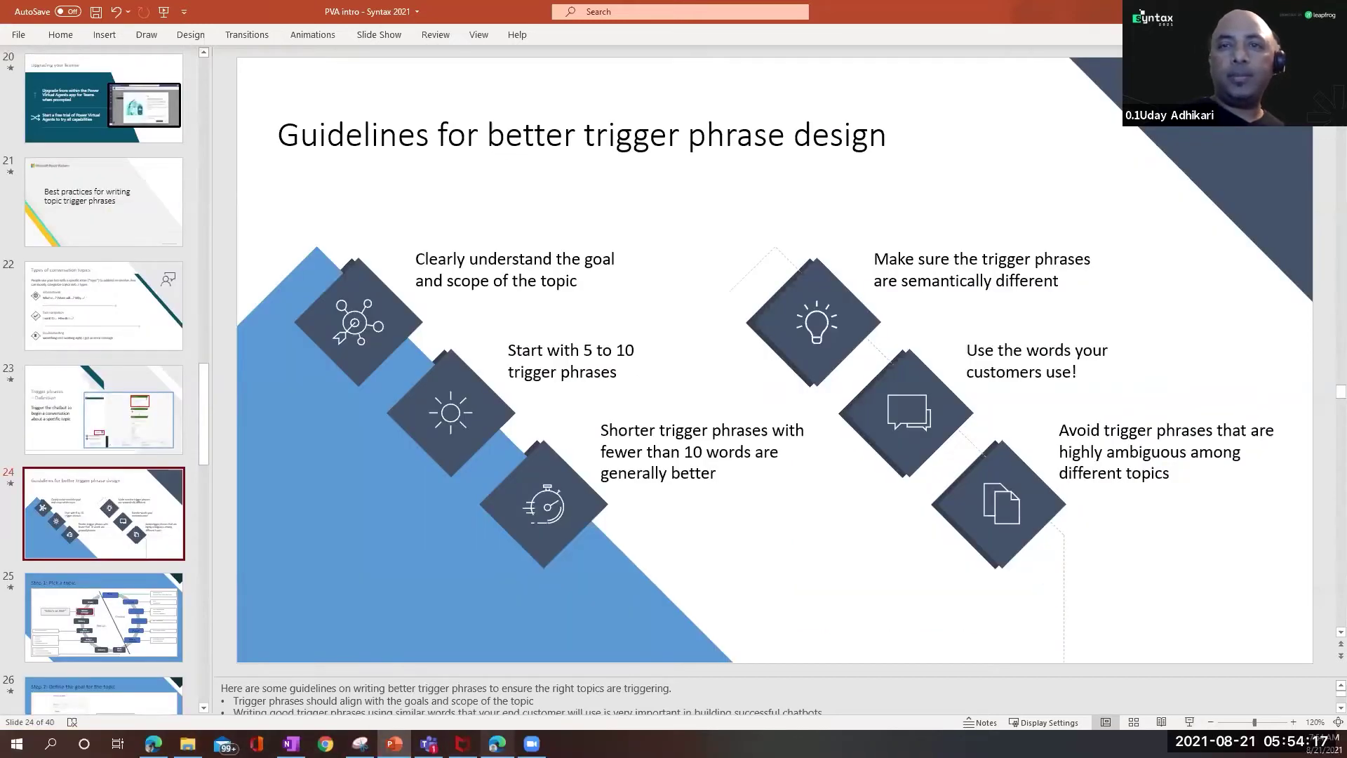
key(alt+Tab)
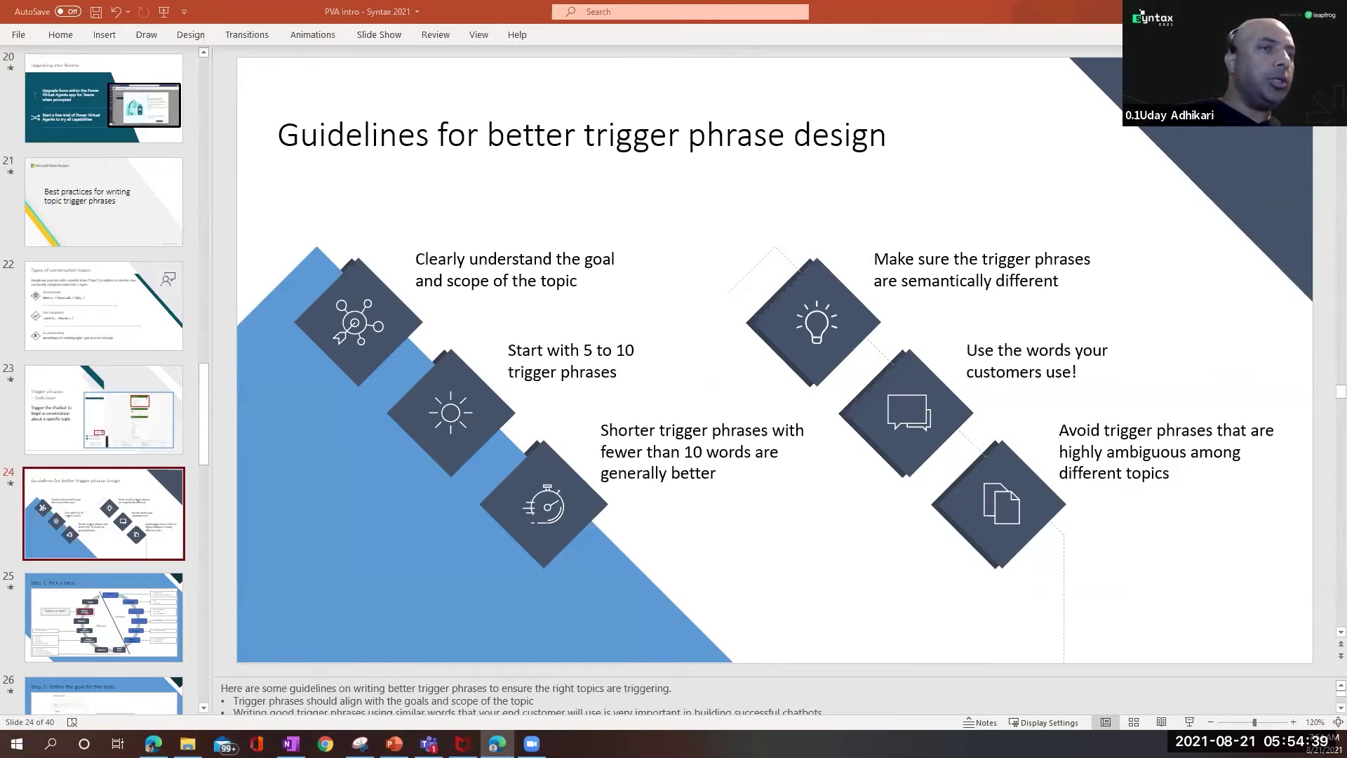
key(alt+Tab)
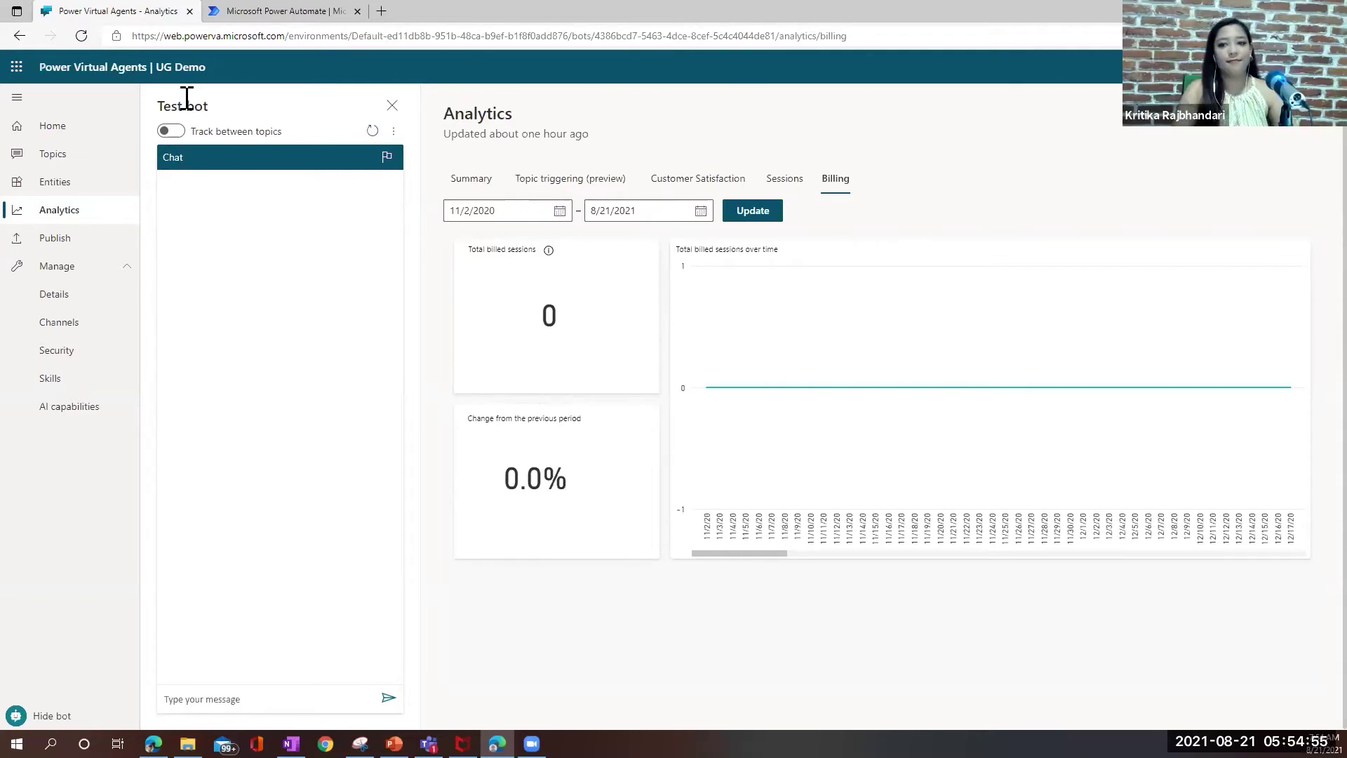
Step: Enter aka.ms/trypva in the address bar to load the Power Virtual Agents marketing homepage
click(248, 36)
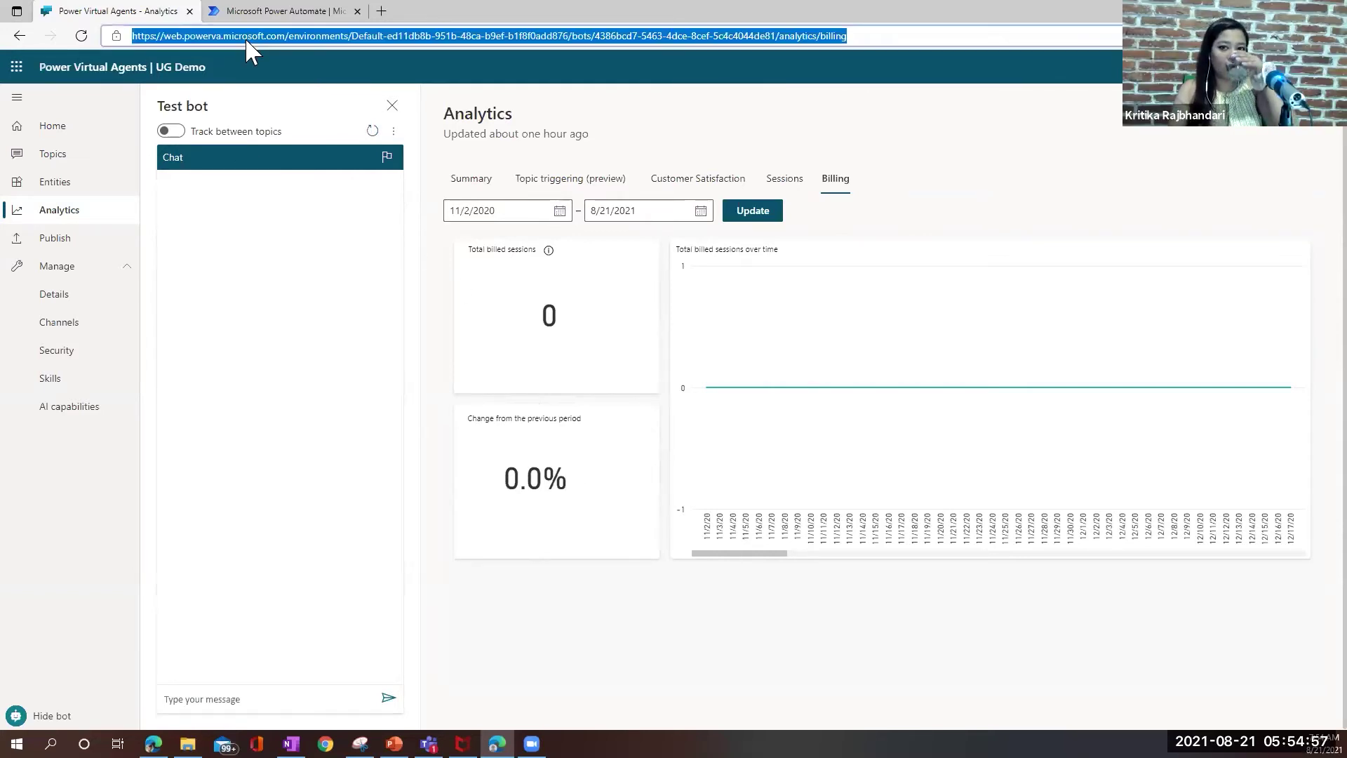
text(aka.ms)
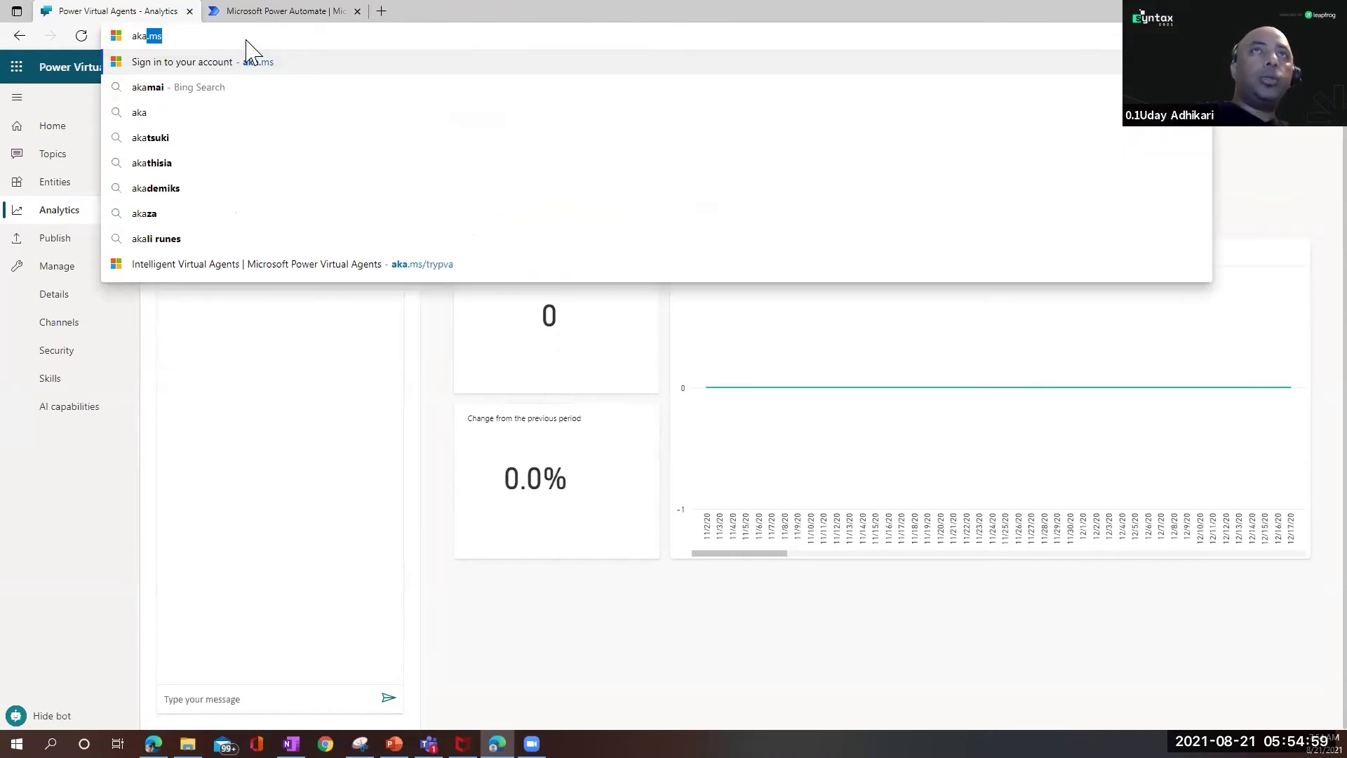
key(Down)
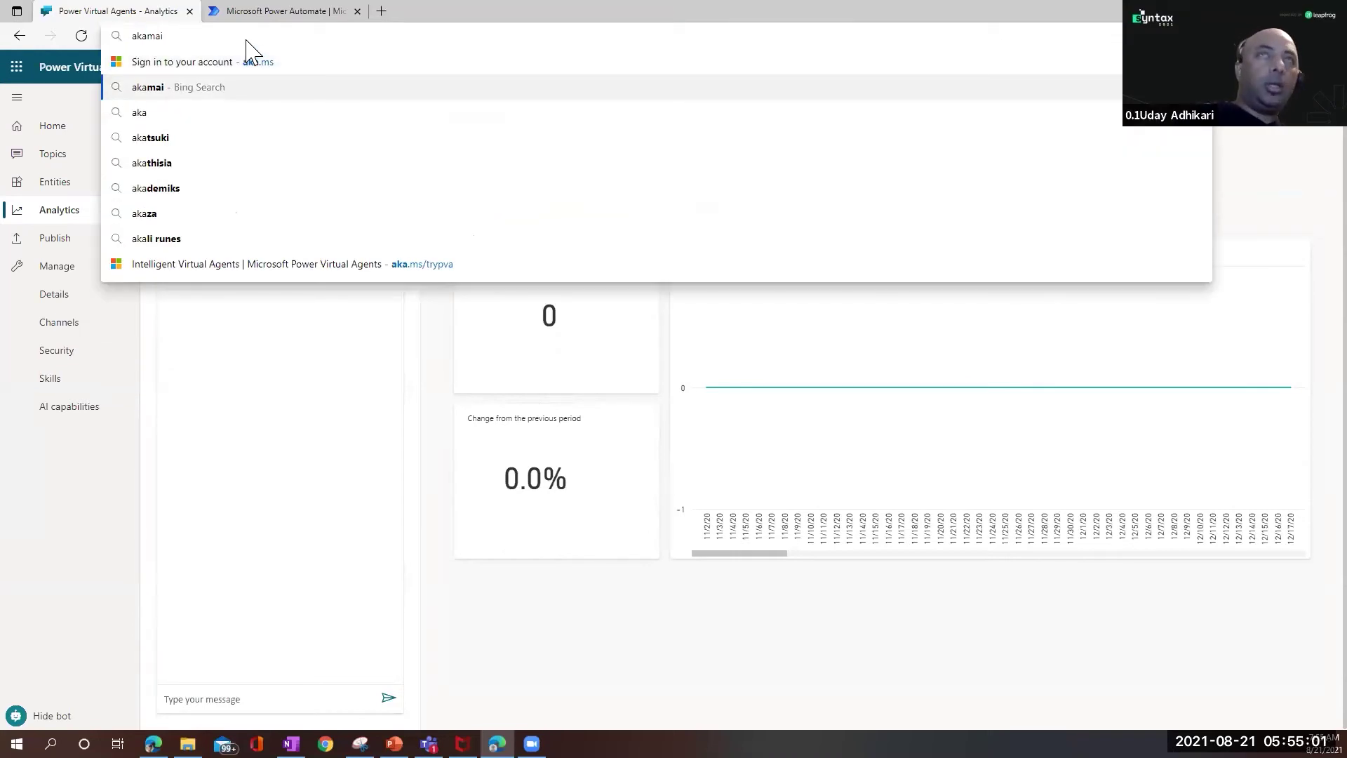
key(BackSpace)
key(BackSpace)
key(BackSpace)
key(BackSpace)
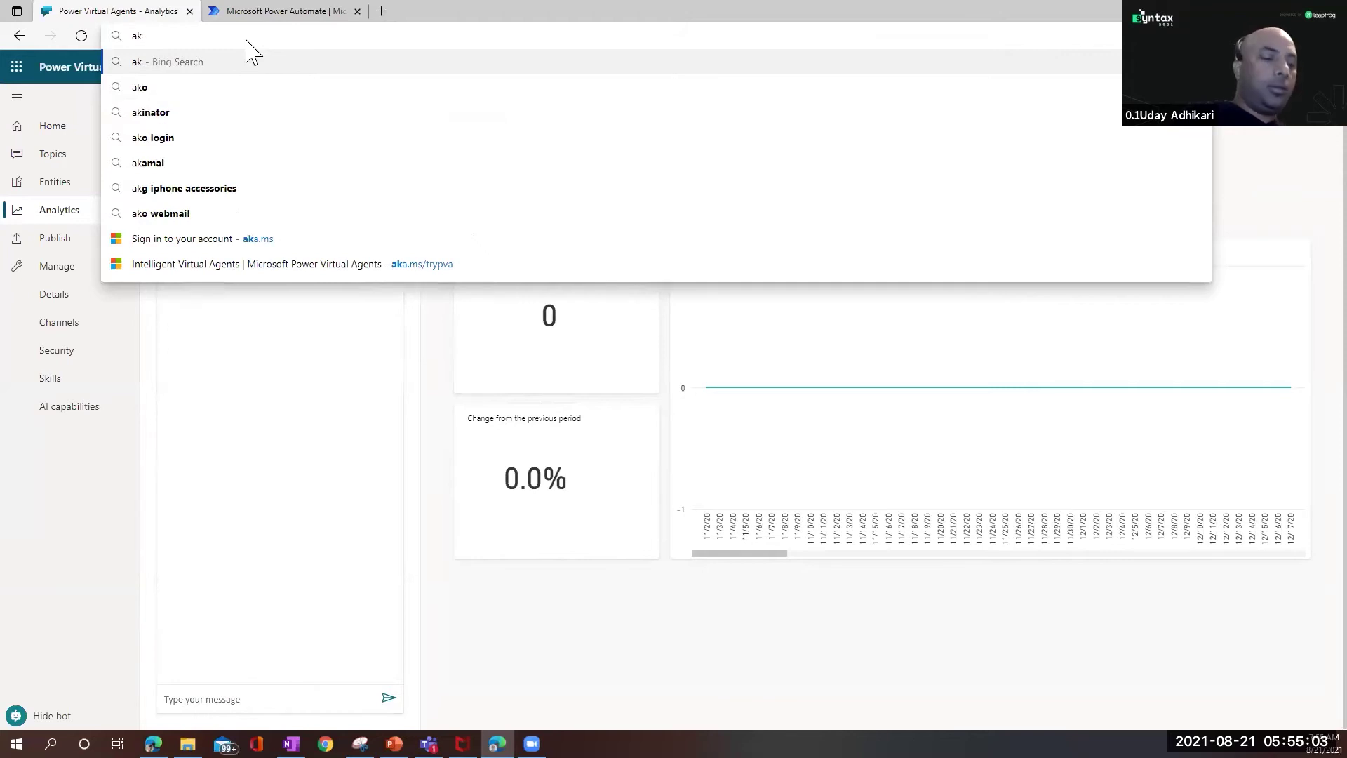
text(a.ms/)
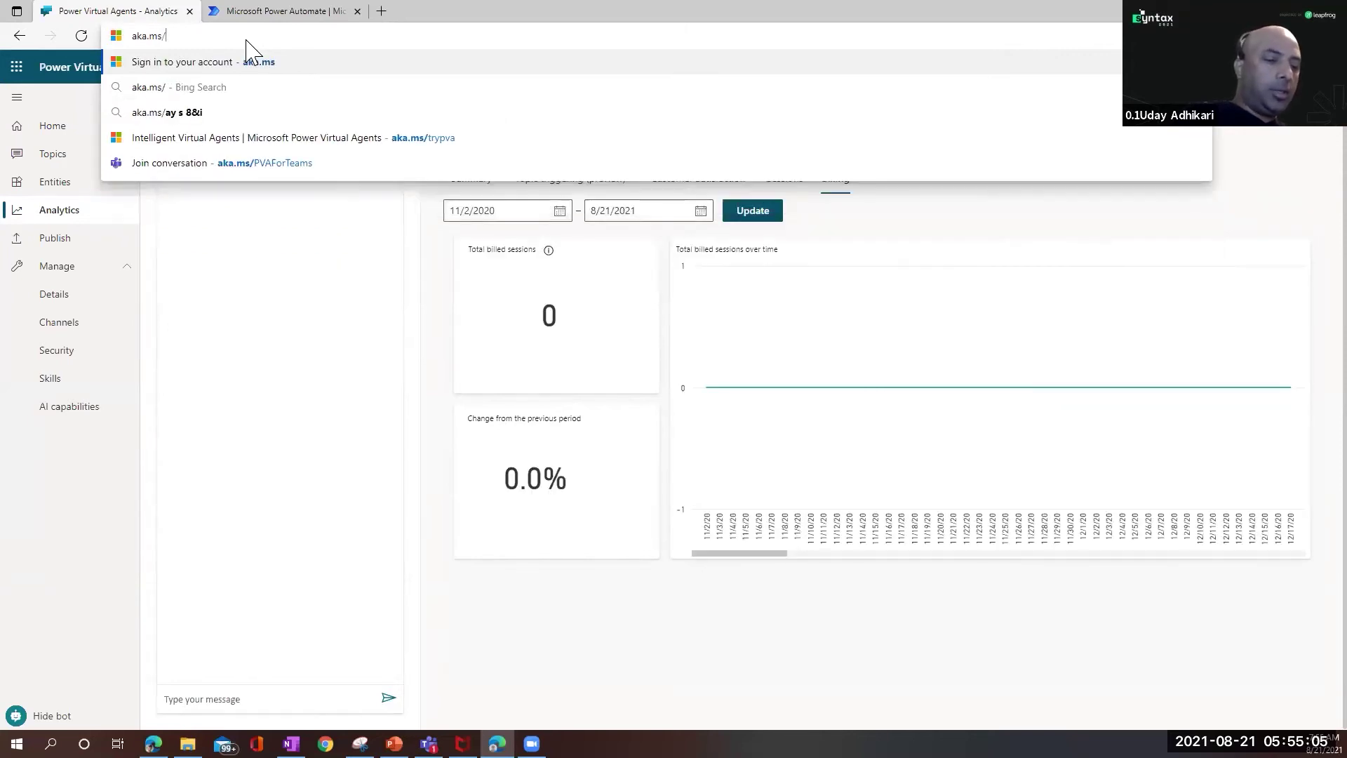
text(trypva)
key(ctrl+a)
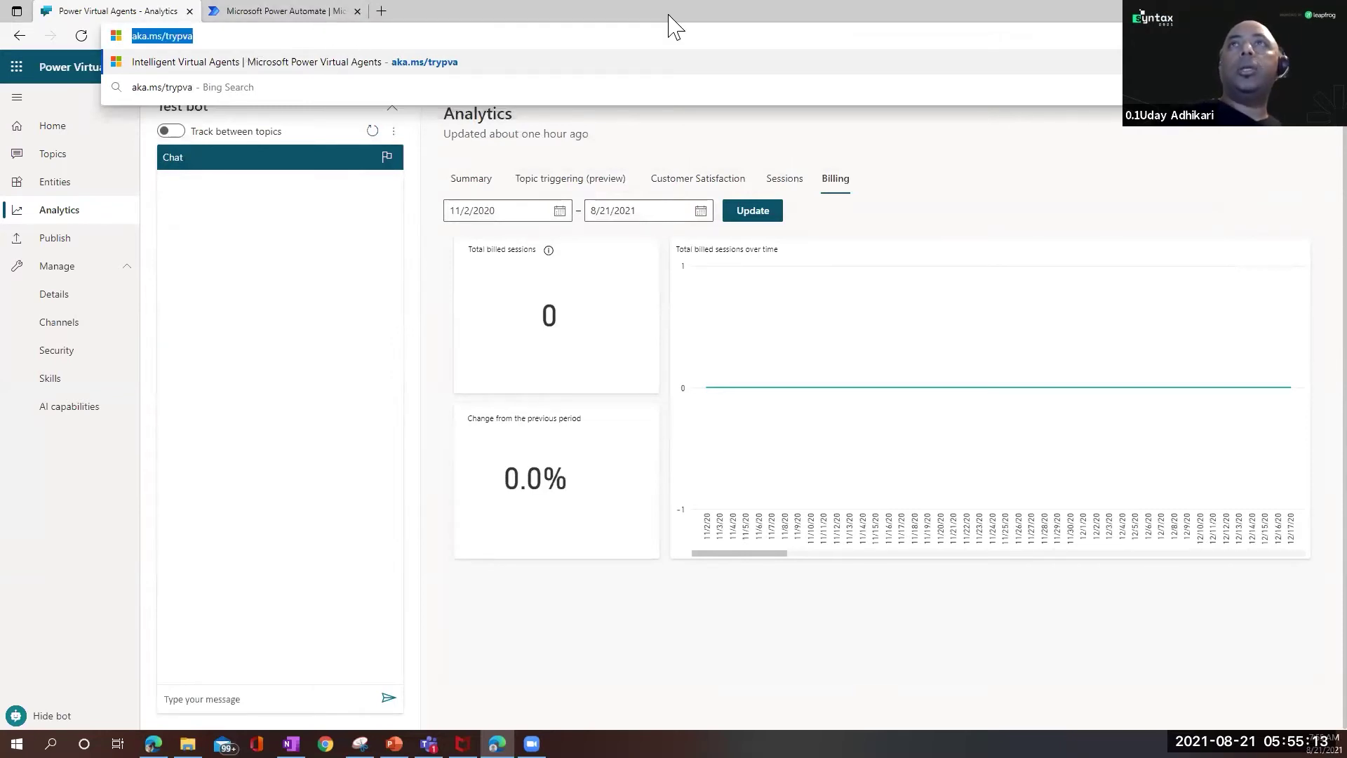
click(1026, 422)
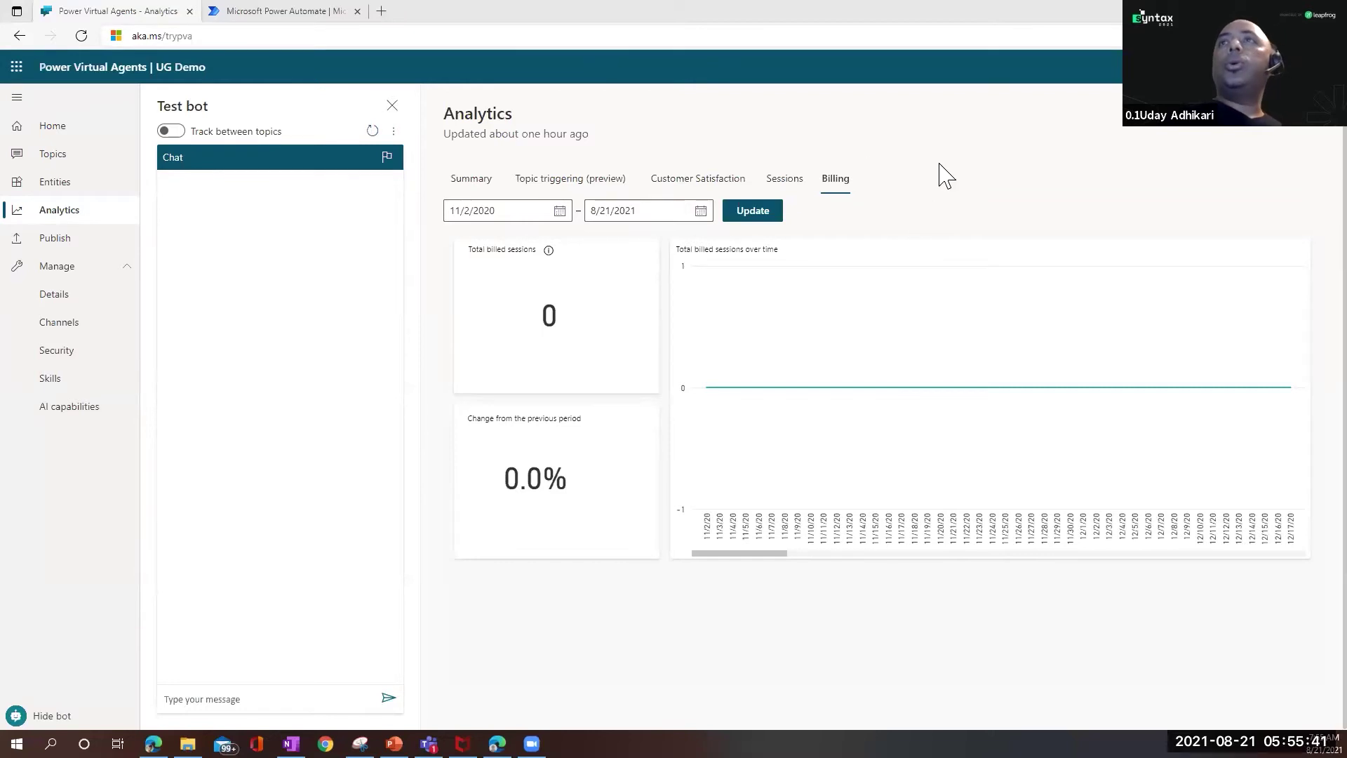
click(228, 35)
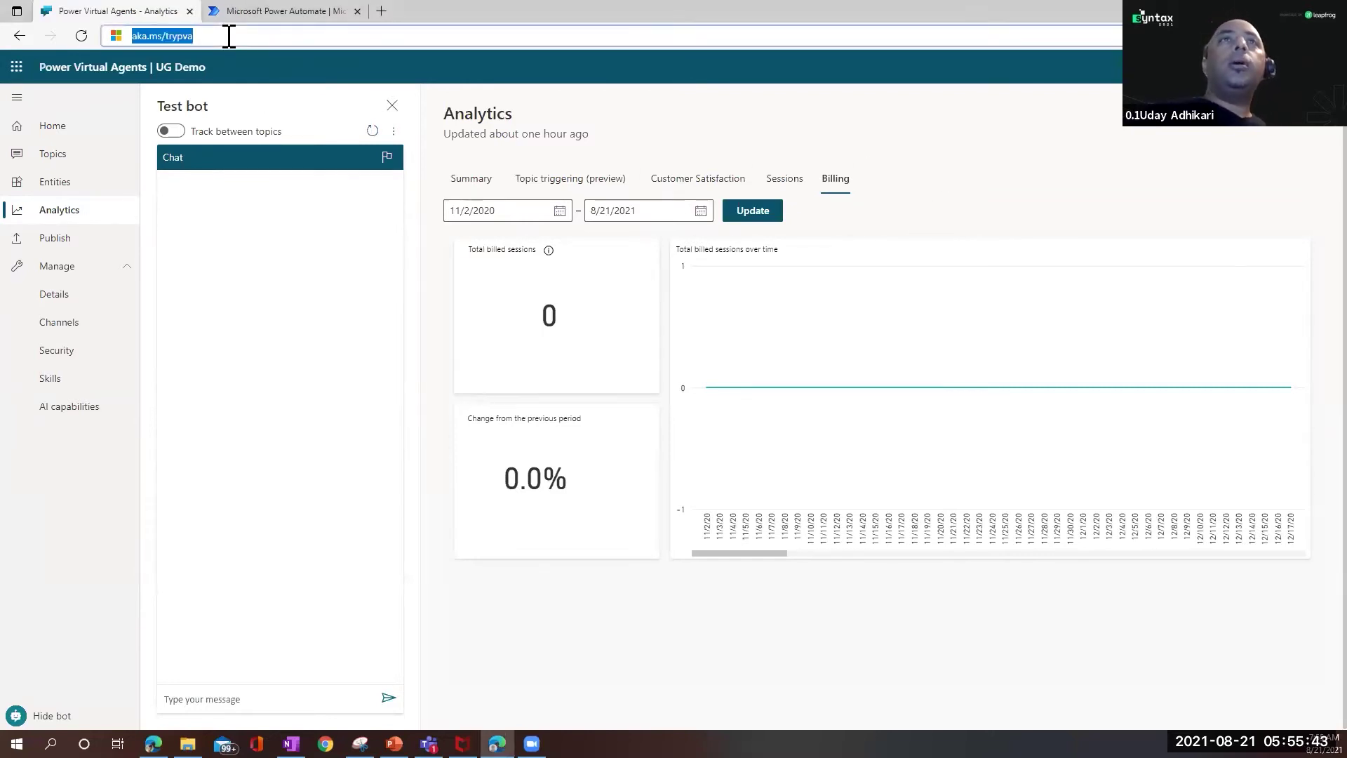
key(Return)
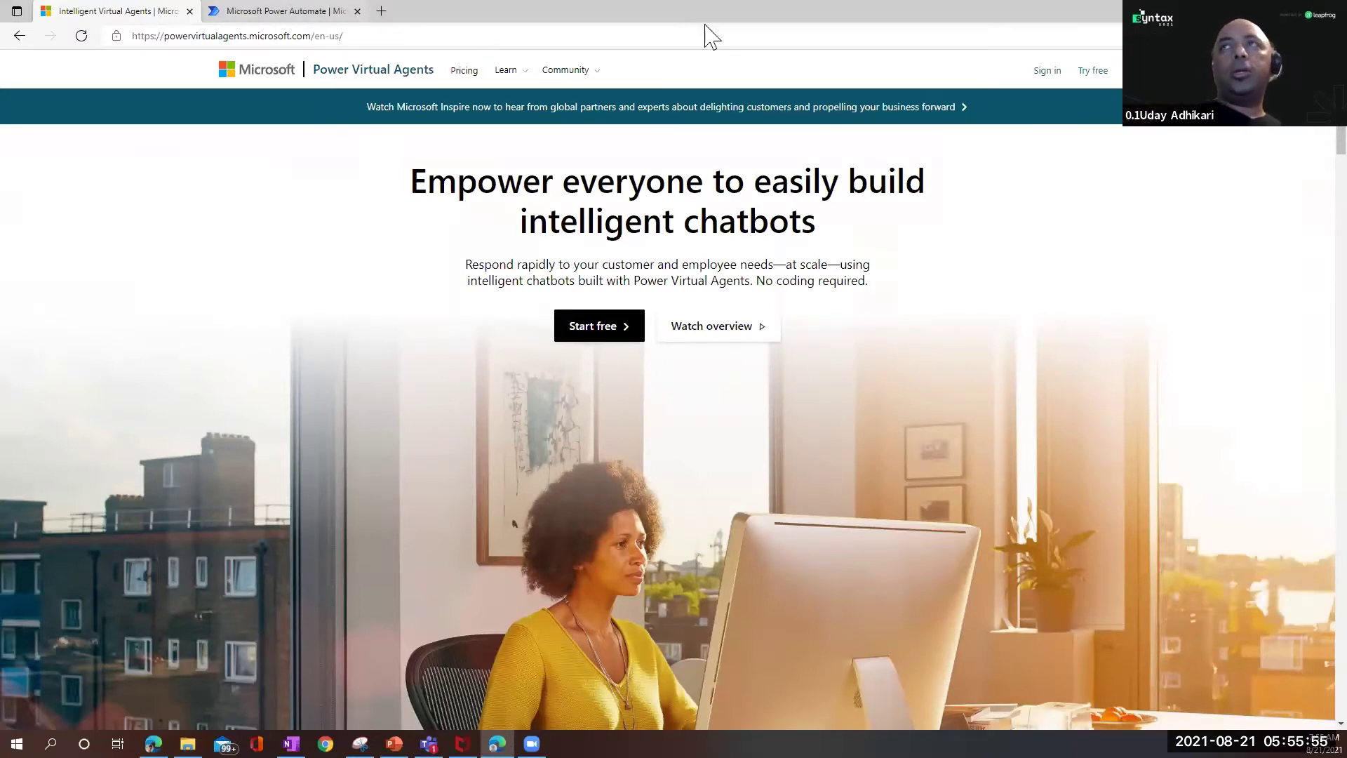
Step: Sign in from the product site, retrying after a blank page, to reach the UG Demo bot's Home
click(1048, 73)
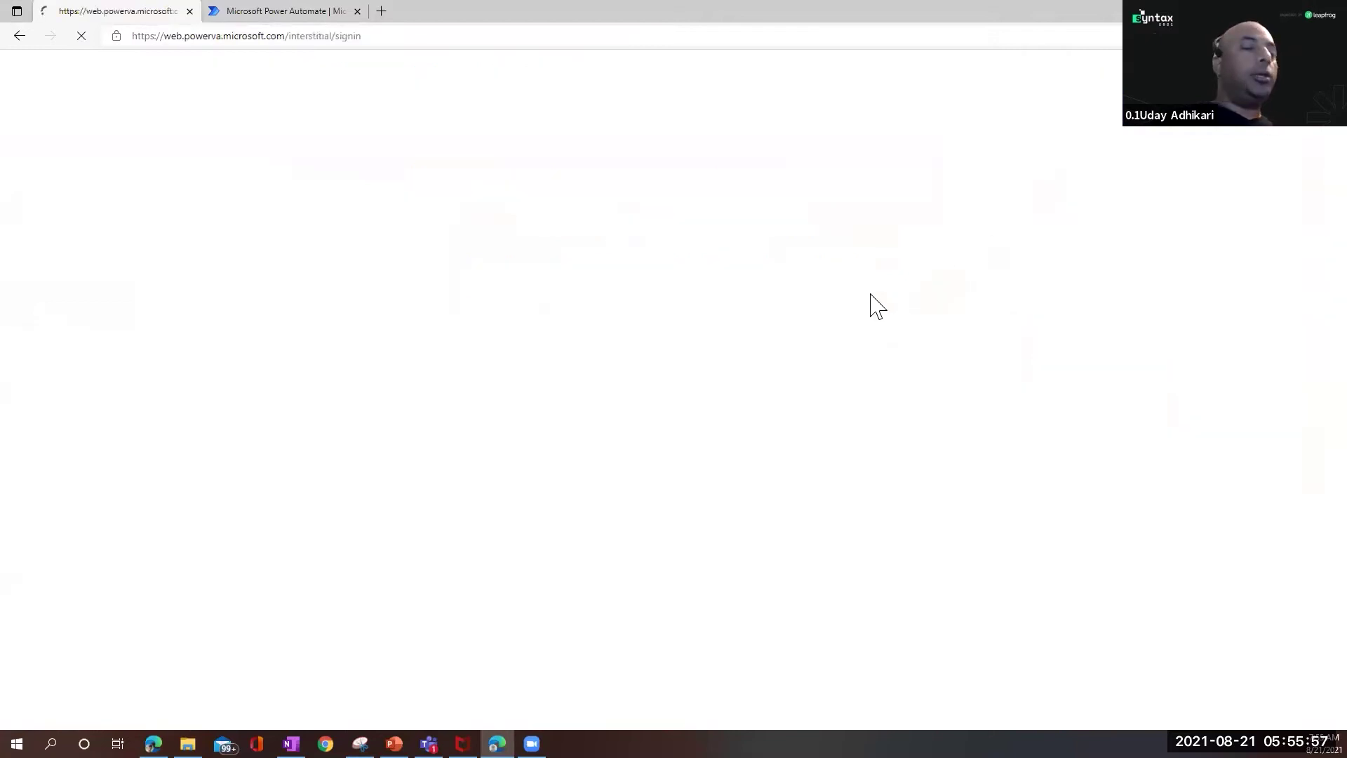
click(20, 35)
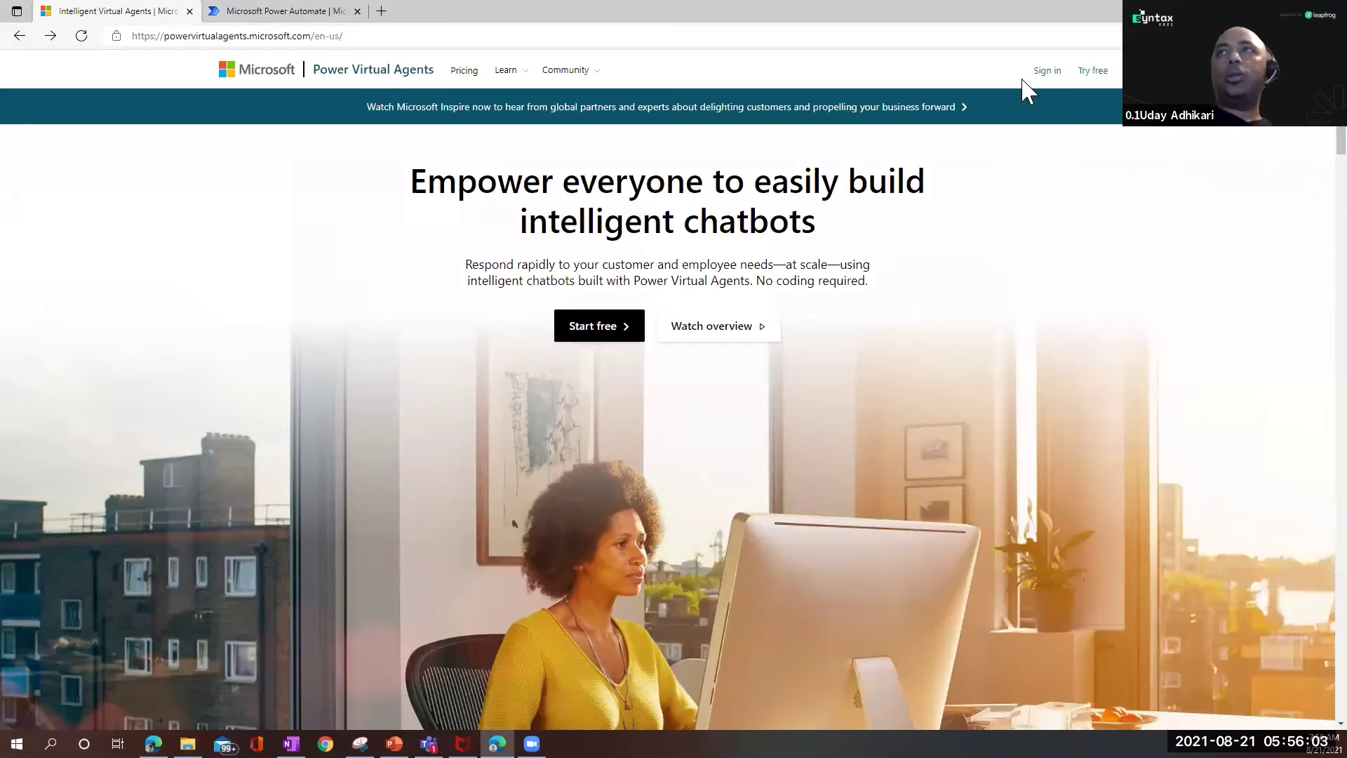
click(1044, 73)
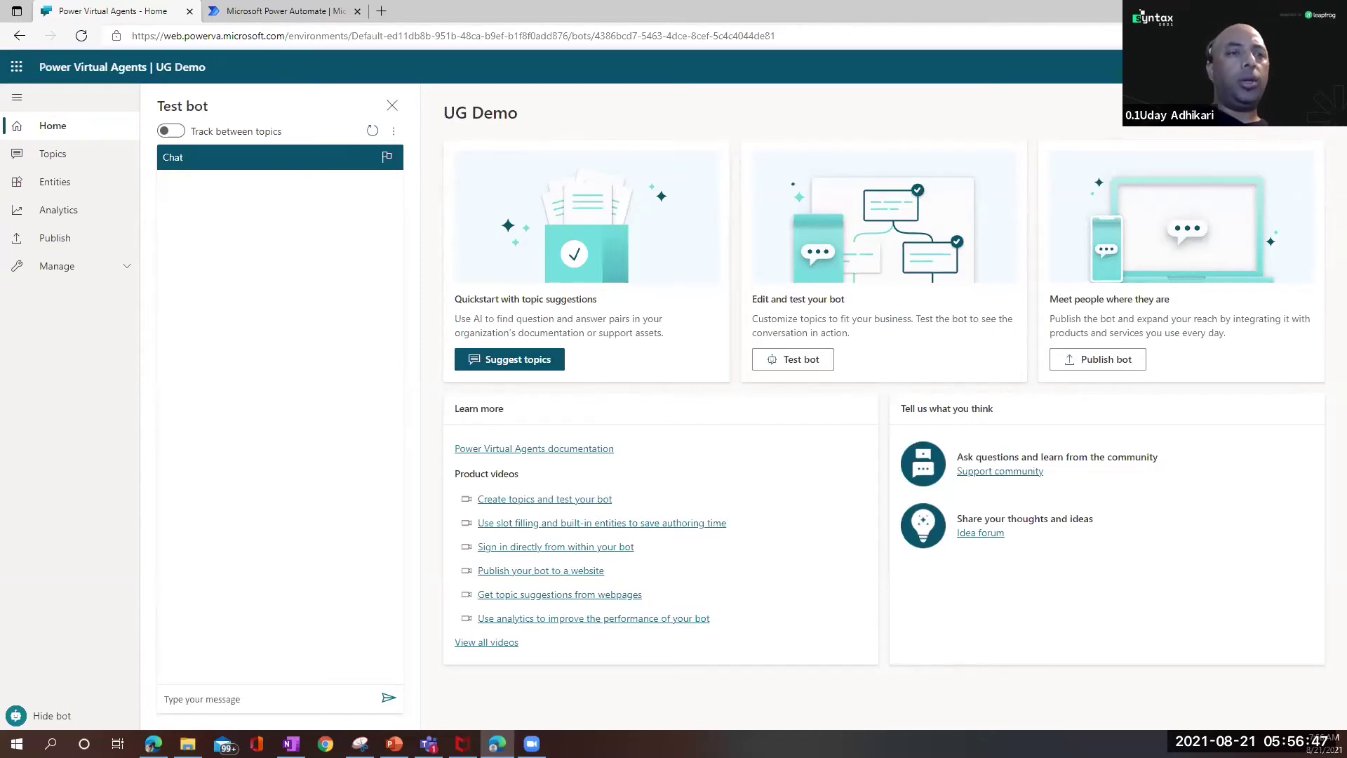
Step: Check the bot list, close it, and go to UG Demo's Topics page with 13 topics
click(1224, 67)
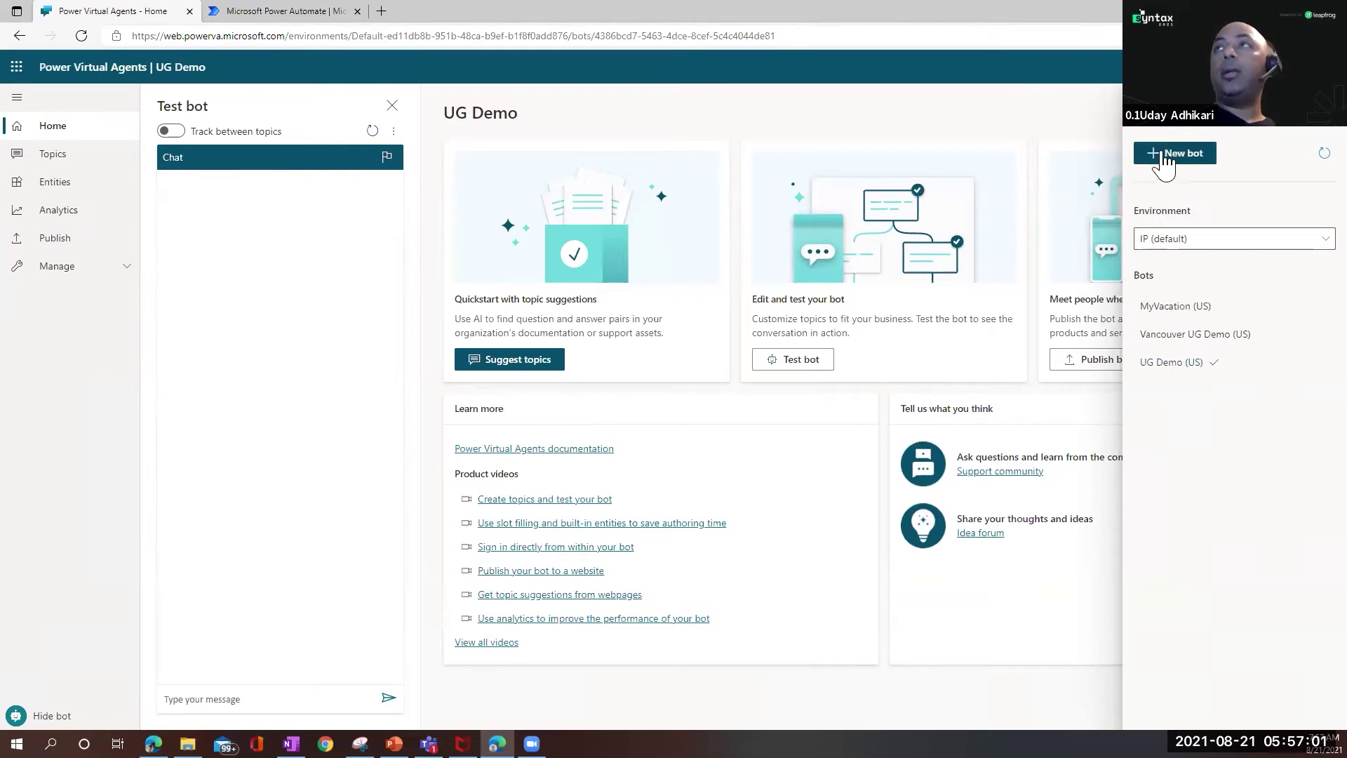
click(1108, 196)
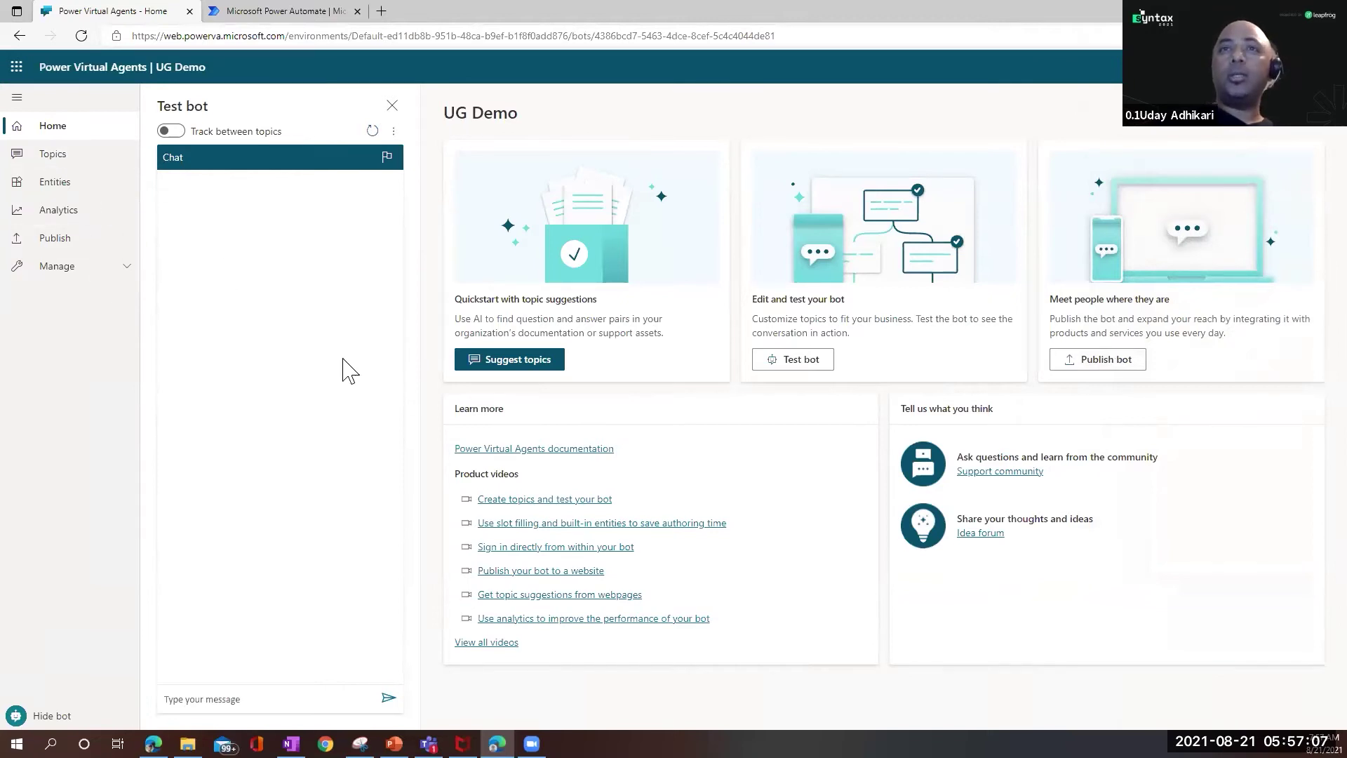
click(56, 158)
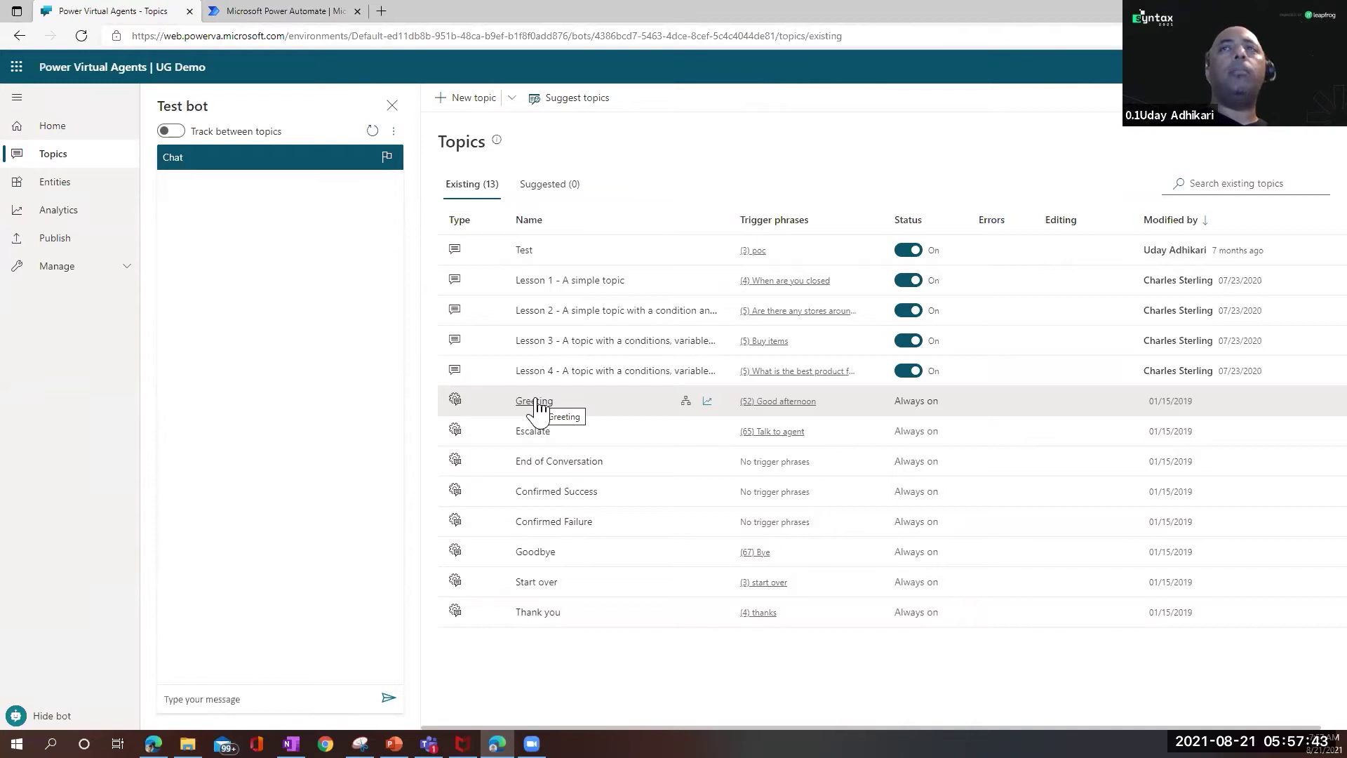
Step: Browse miro.com in a new tab, then return to the Power Virtual Agents Topics tab
click(382, 12)
text(miro)
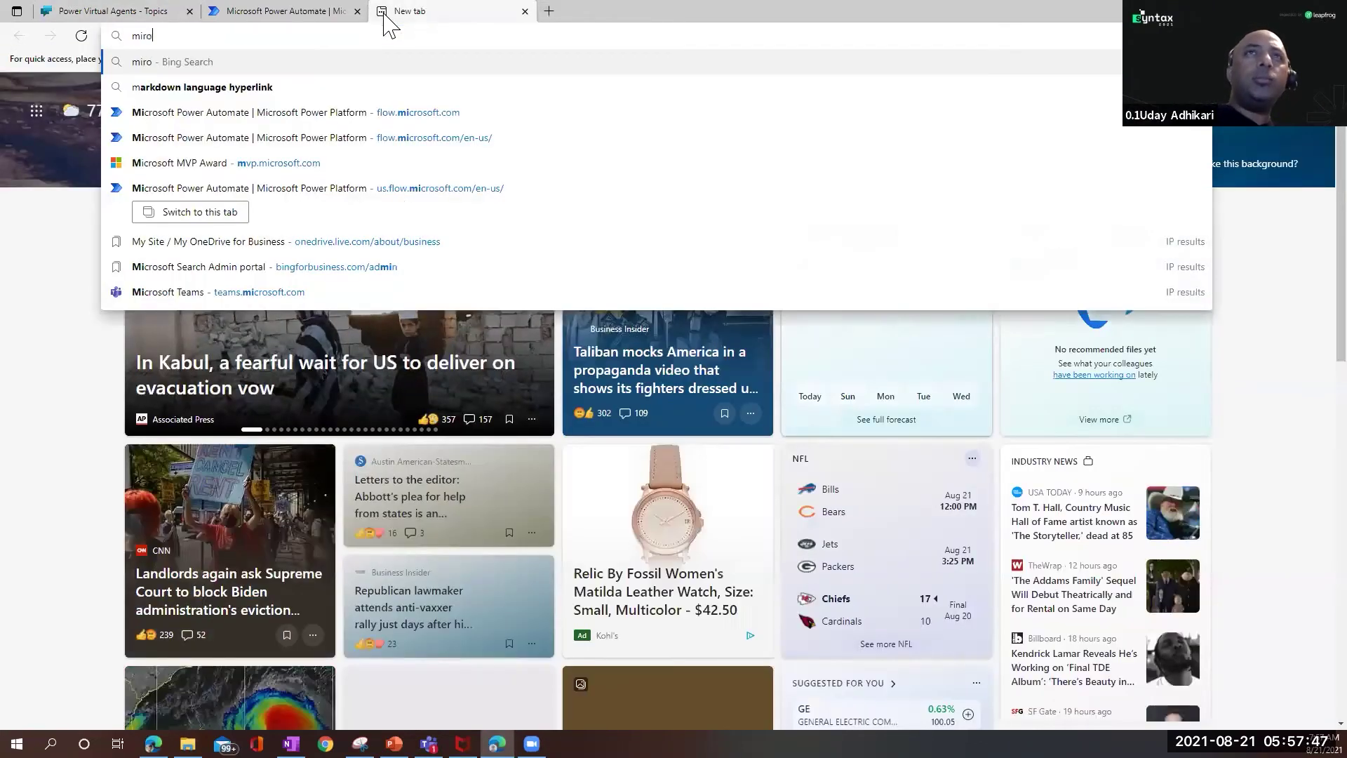
text(.com)
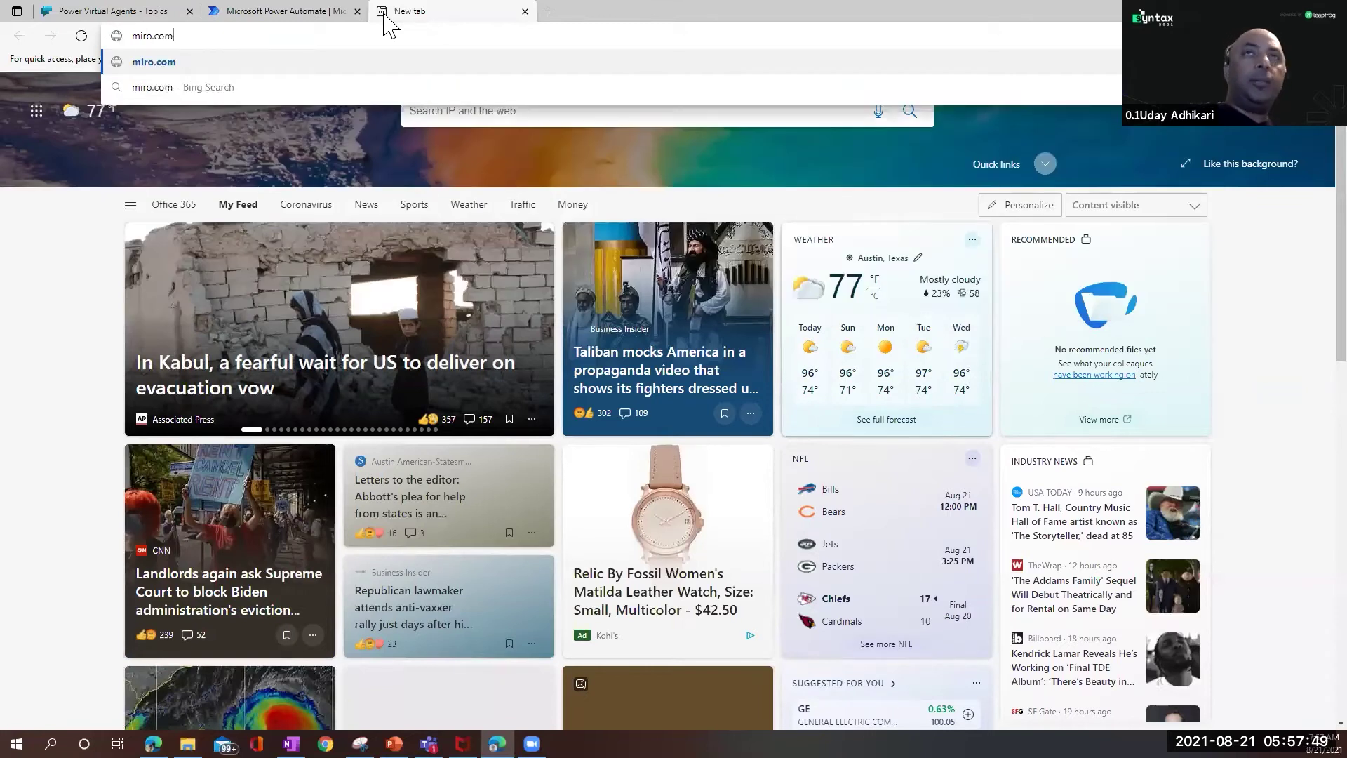
key(Return)
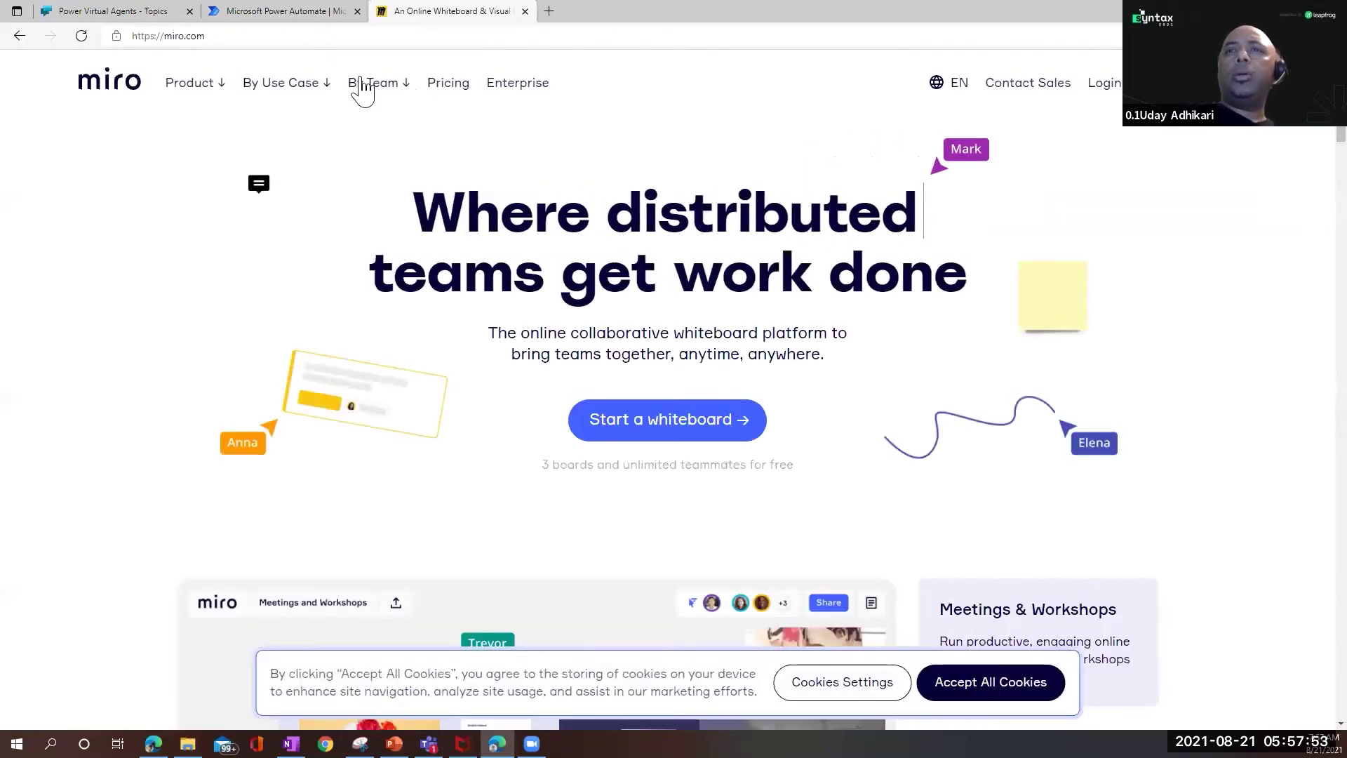
scroll(675, 395, down, 20)
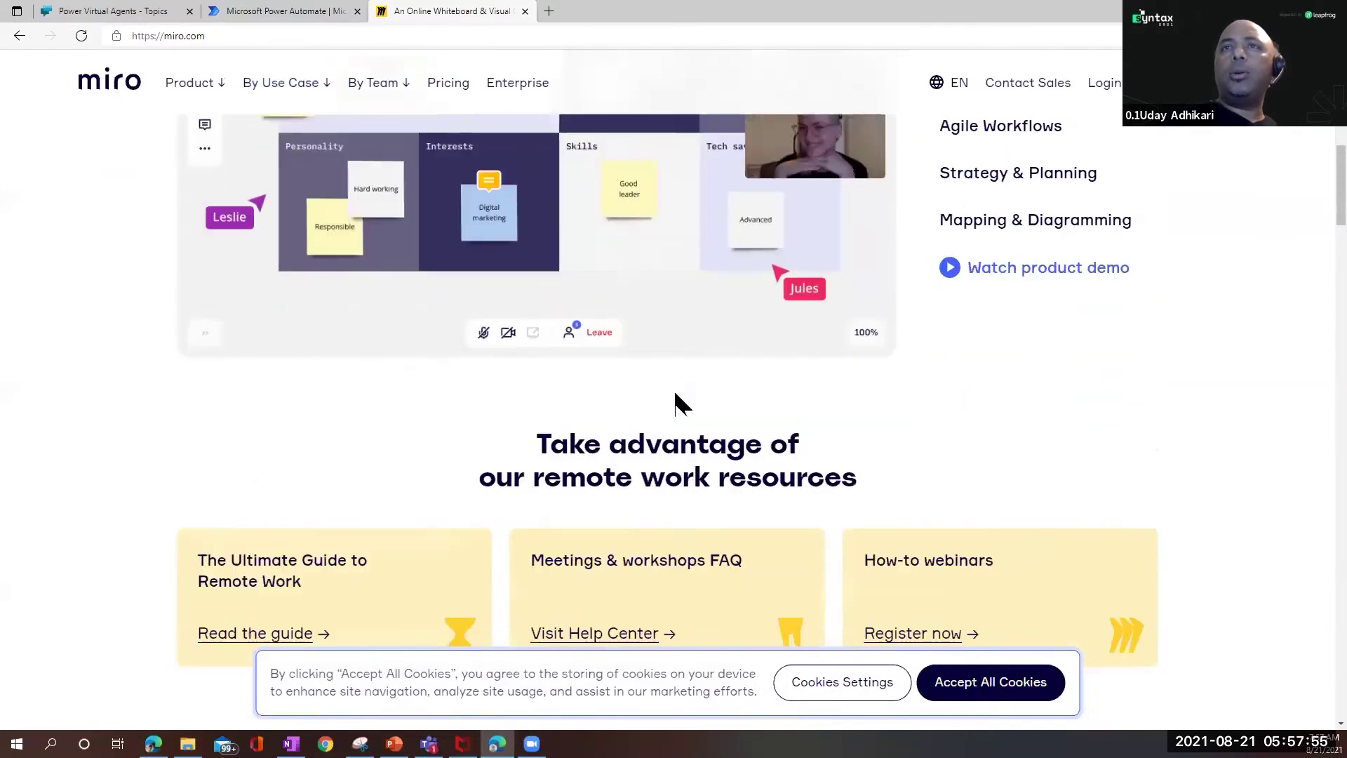
scroll(675, 395, down, 15)
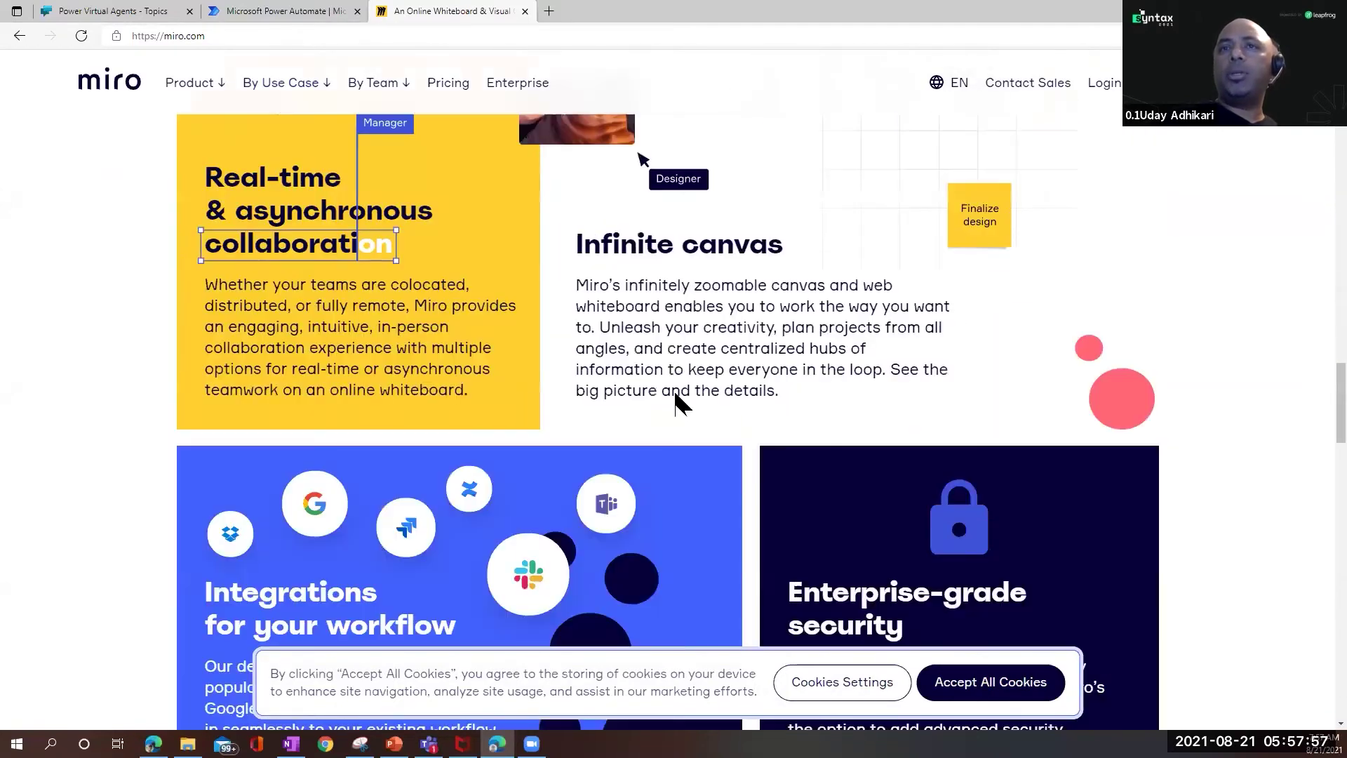
scroll(674, 392, up, 18)
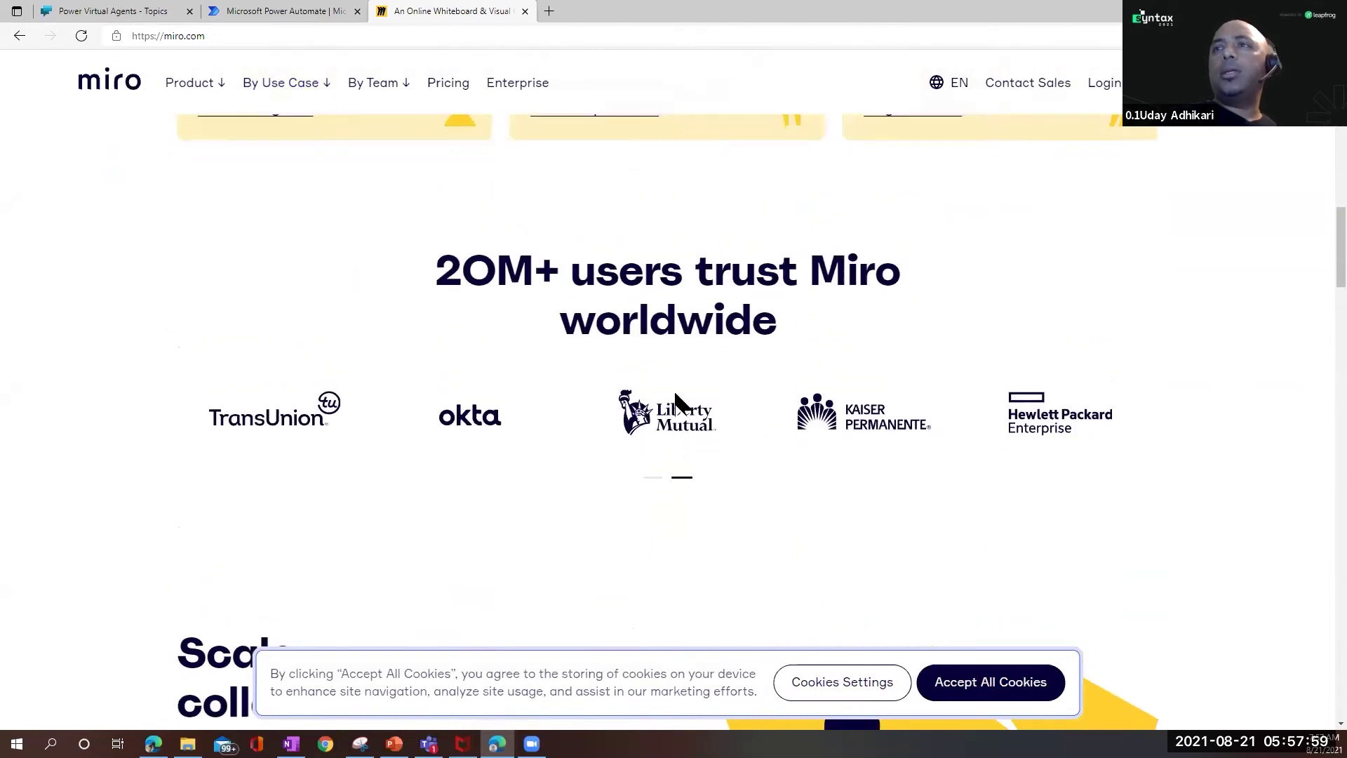
scroll(773, 397, down, 10)
scroll(938, 236, down, 1)
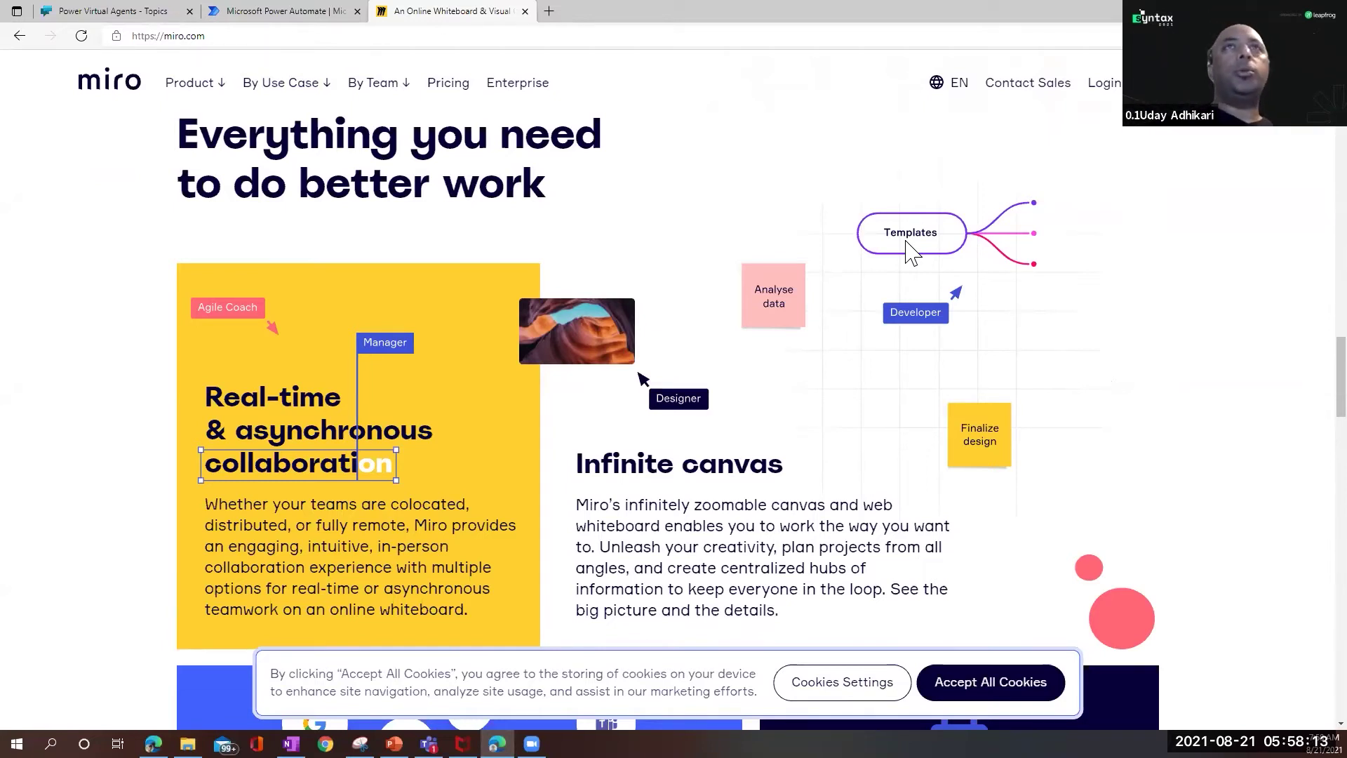
click(82, 11)
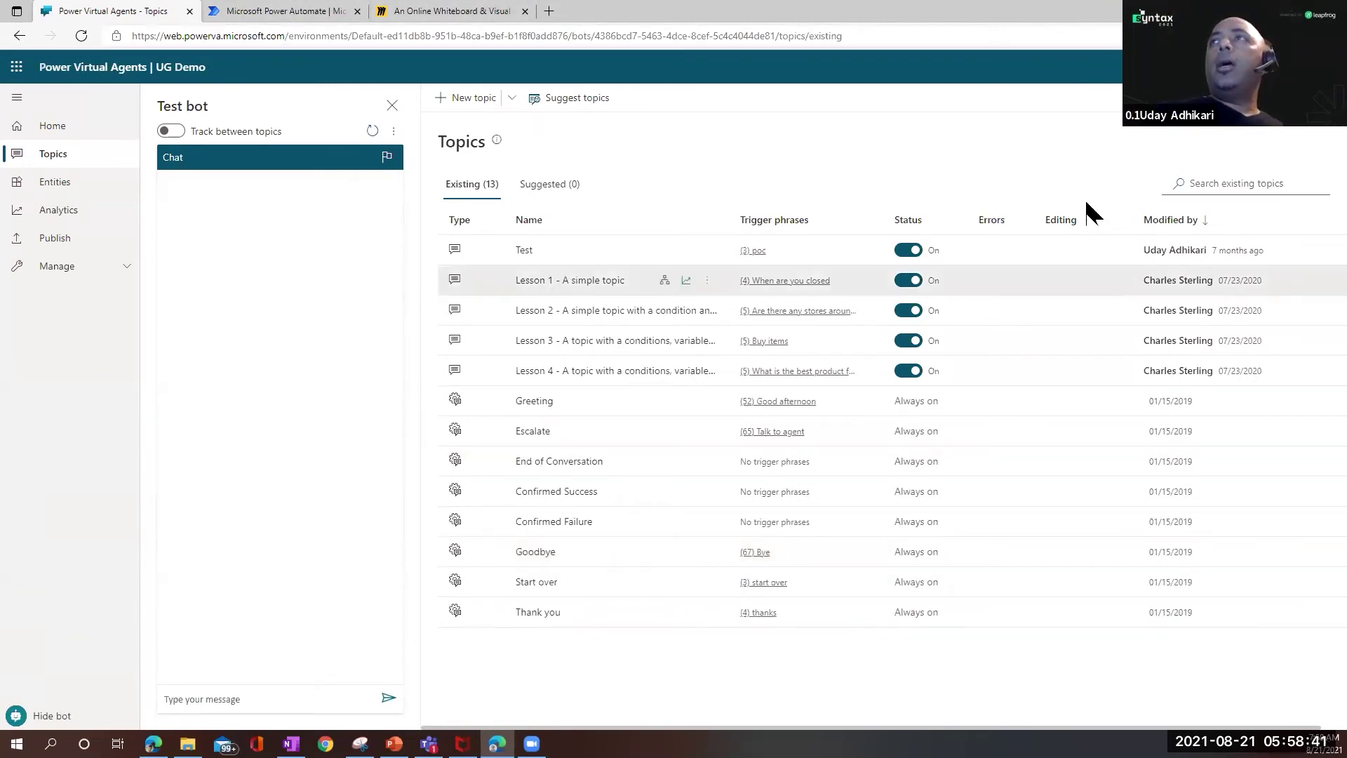
Step: Start a new bot from the bot switcher and name it 'Syntax 2021 Demo'
click(1319, 66)
click(1172, 153)
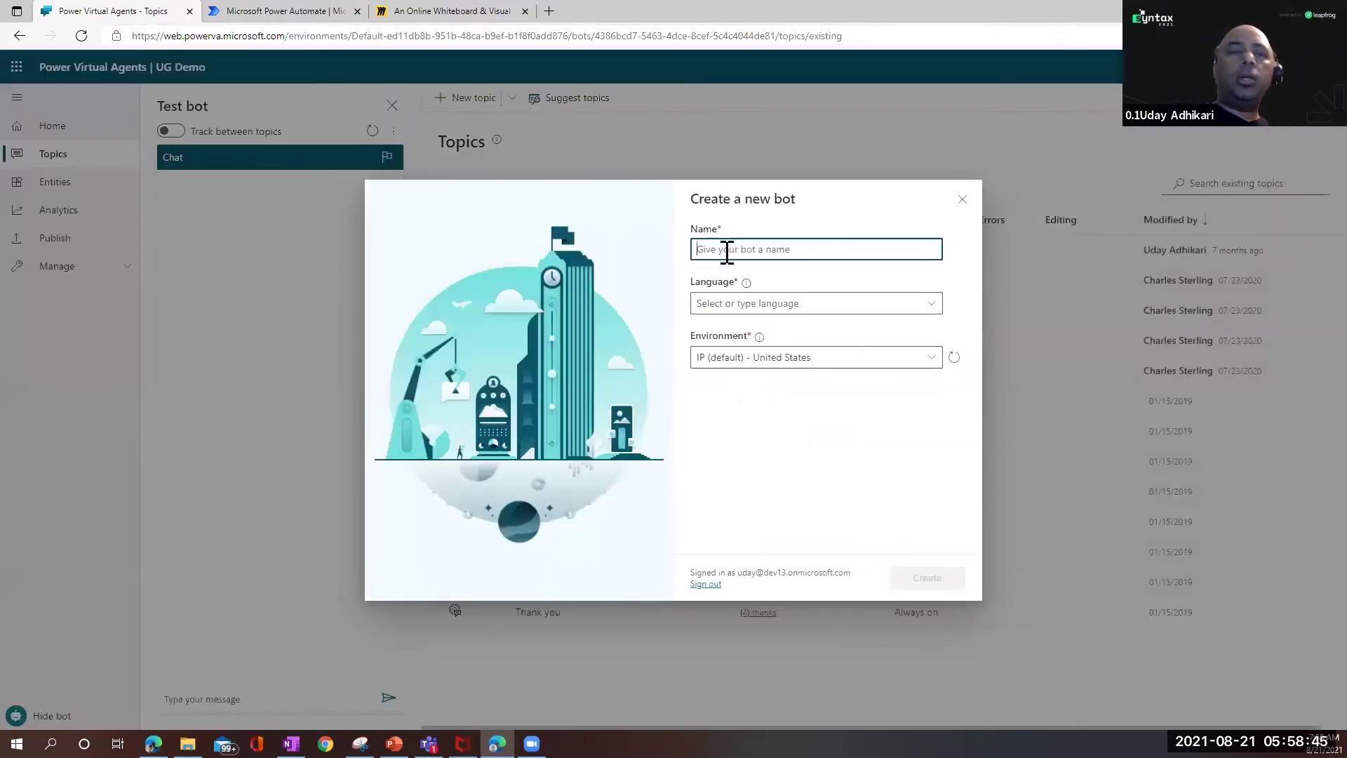
text(Stntax)
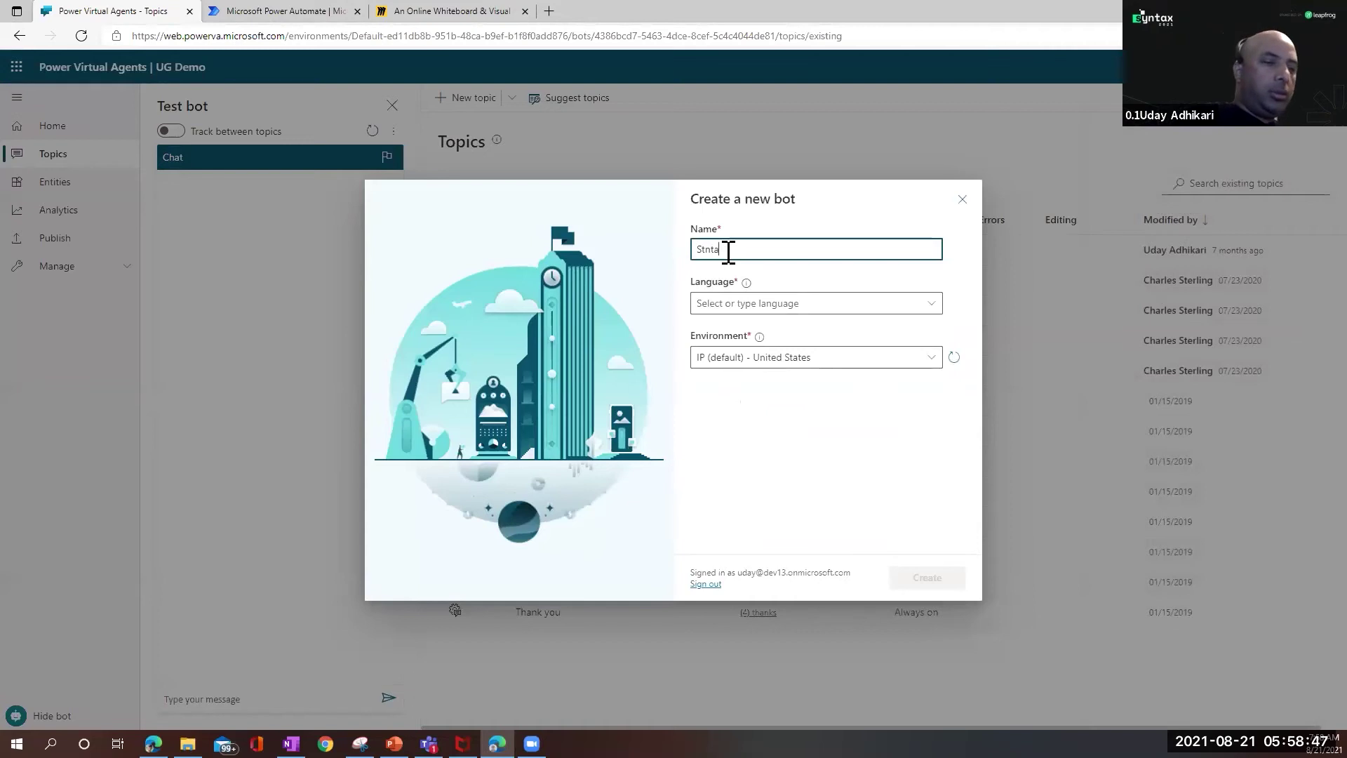
key(BackSpace)
text(yntax)
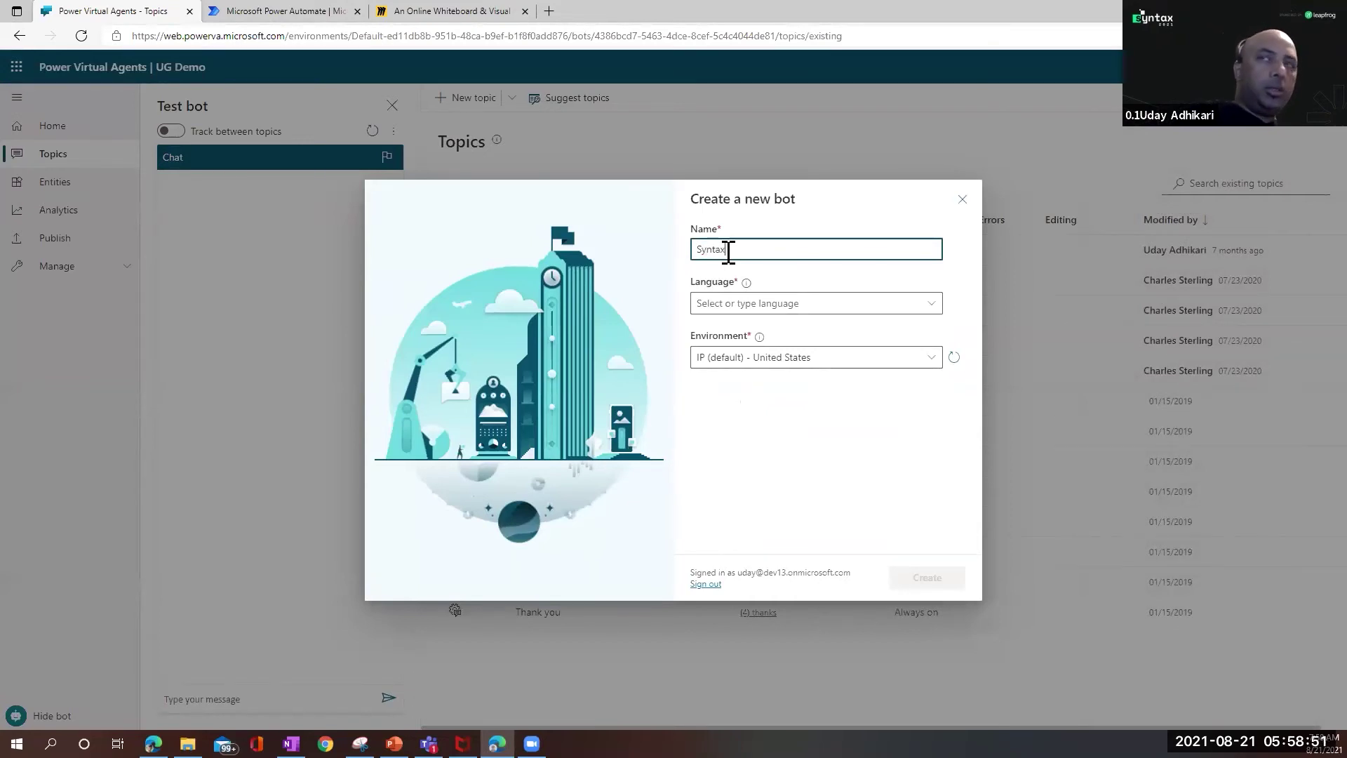
text( 2021 )
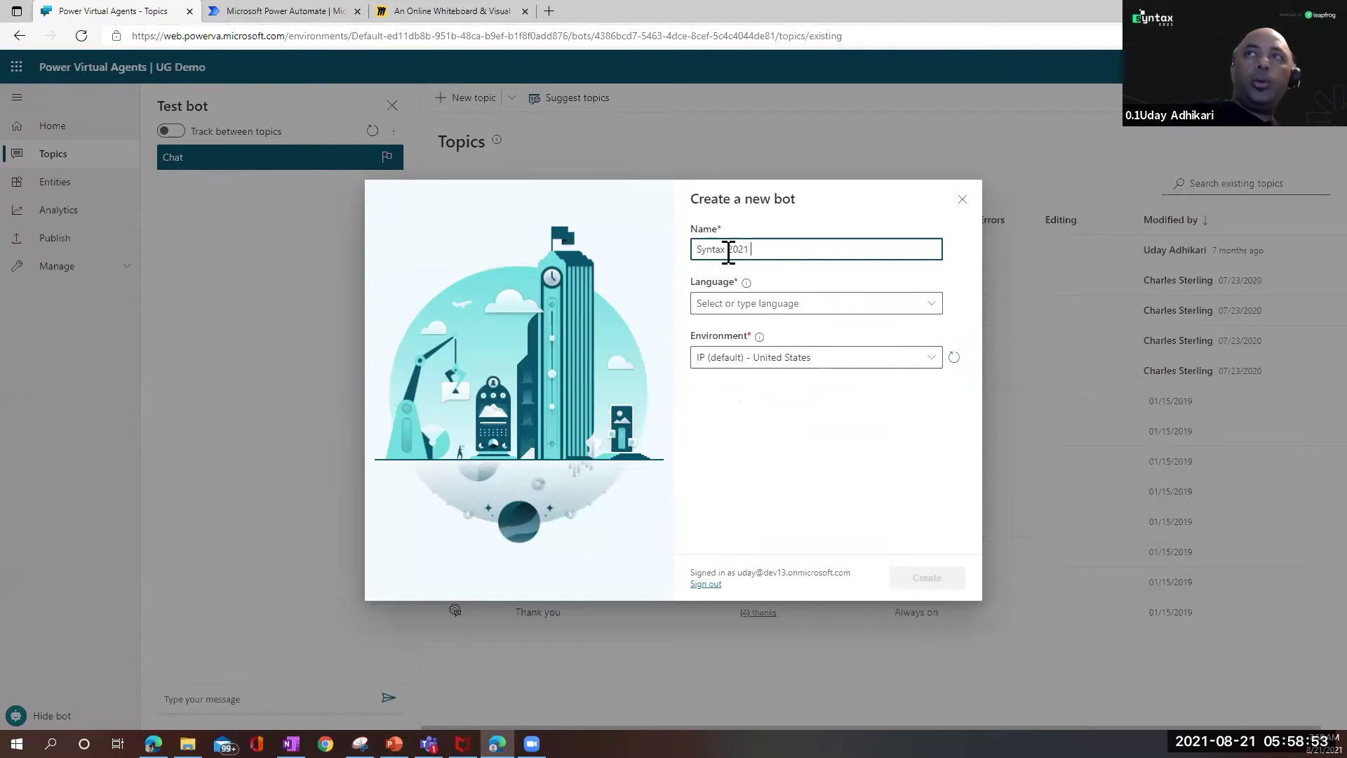
text(Demo)
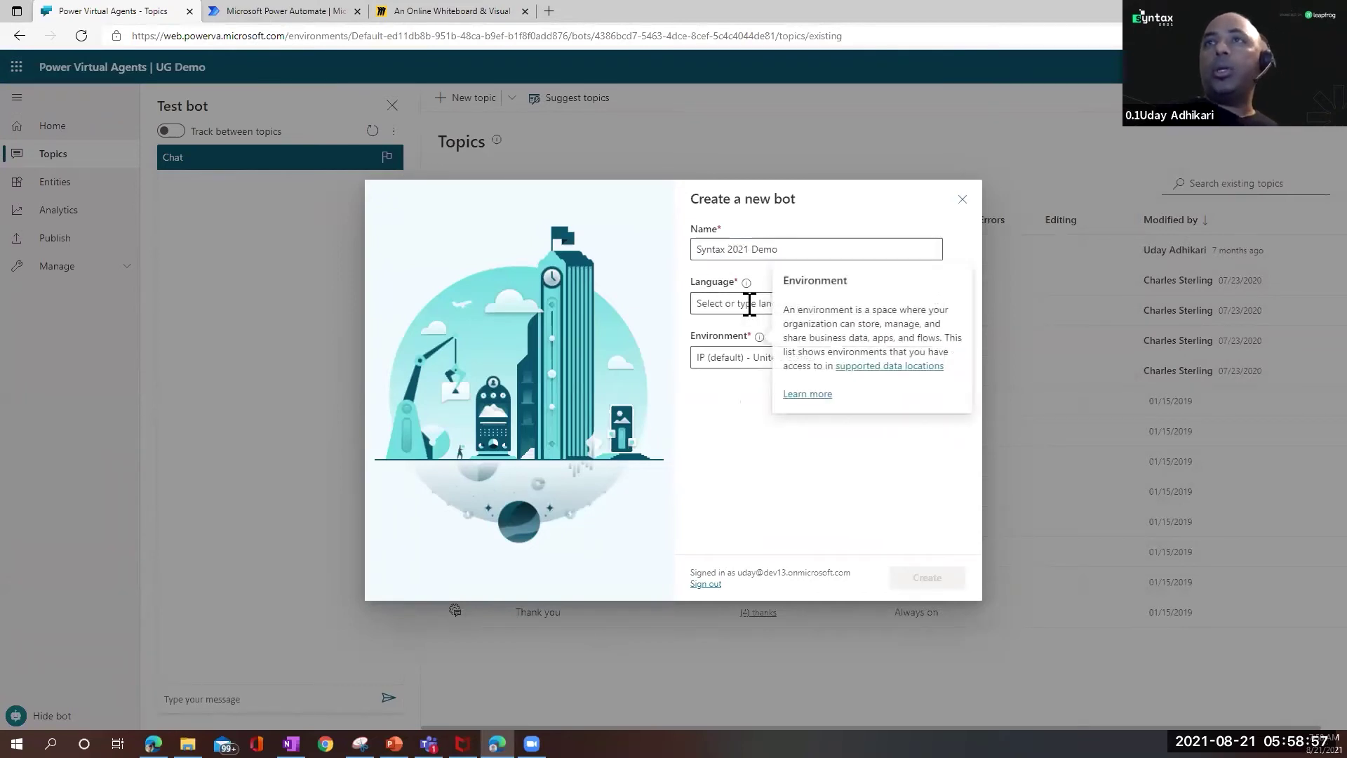
Step: Choose English (US) as the new bot's language
click(875, 303)
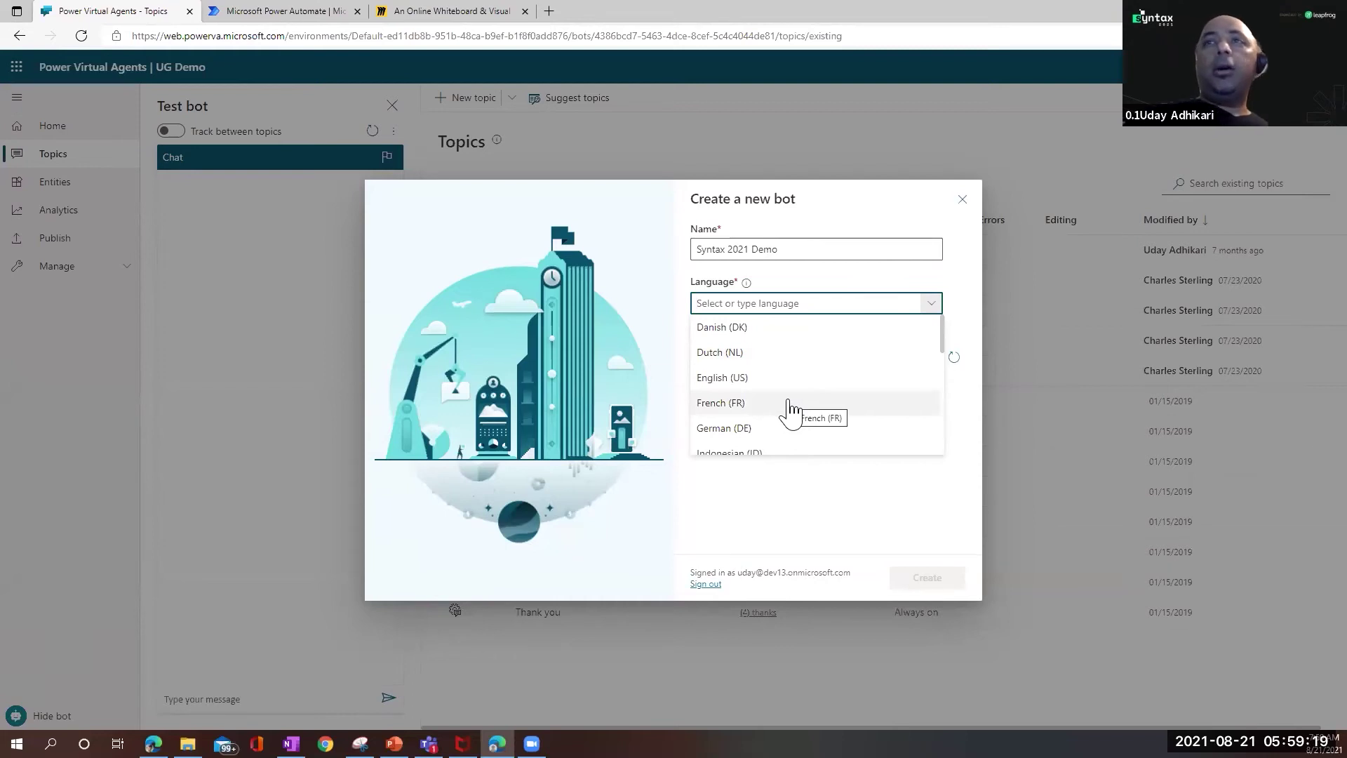
scroll(791, 411, down, 6)
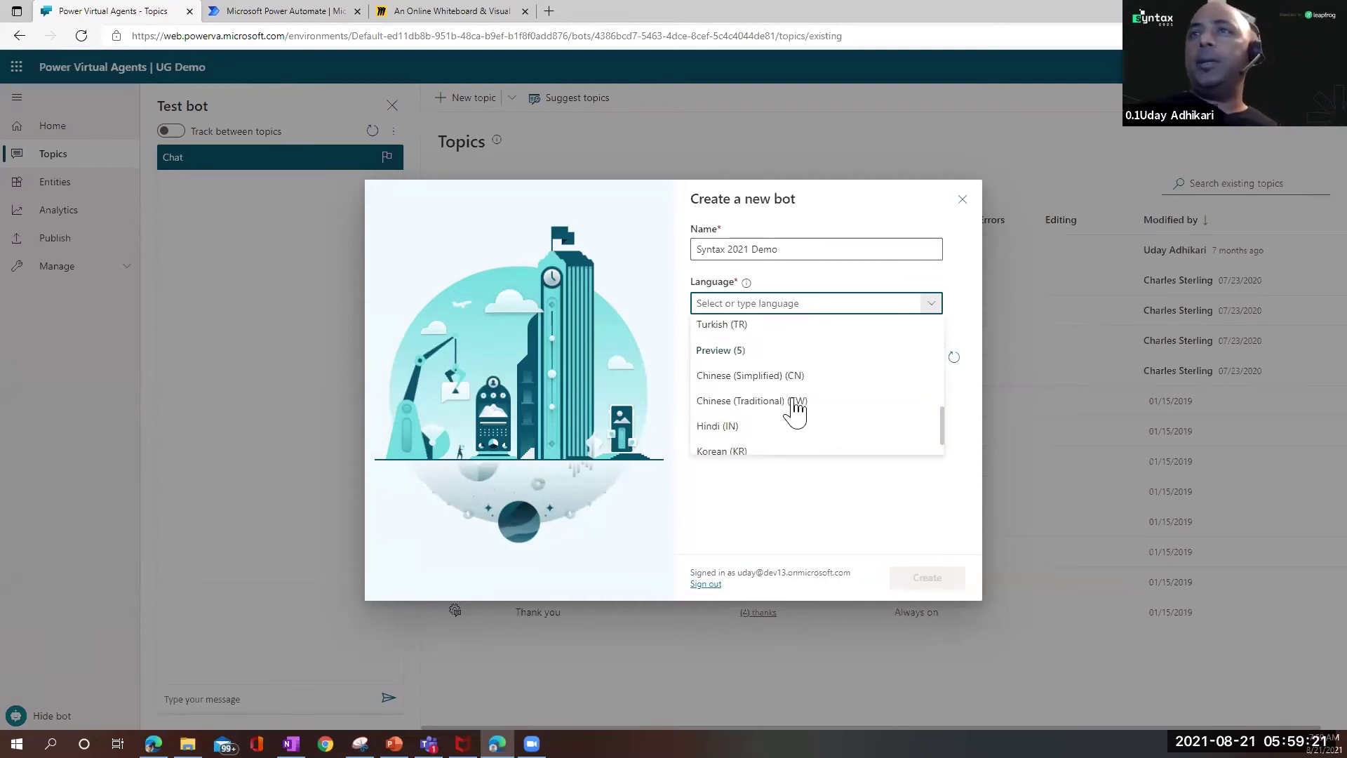
scroll(818, 348, up, 2)
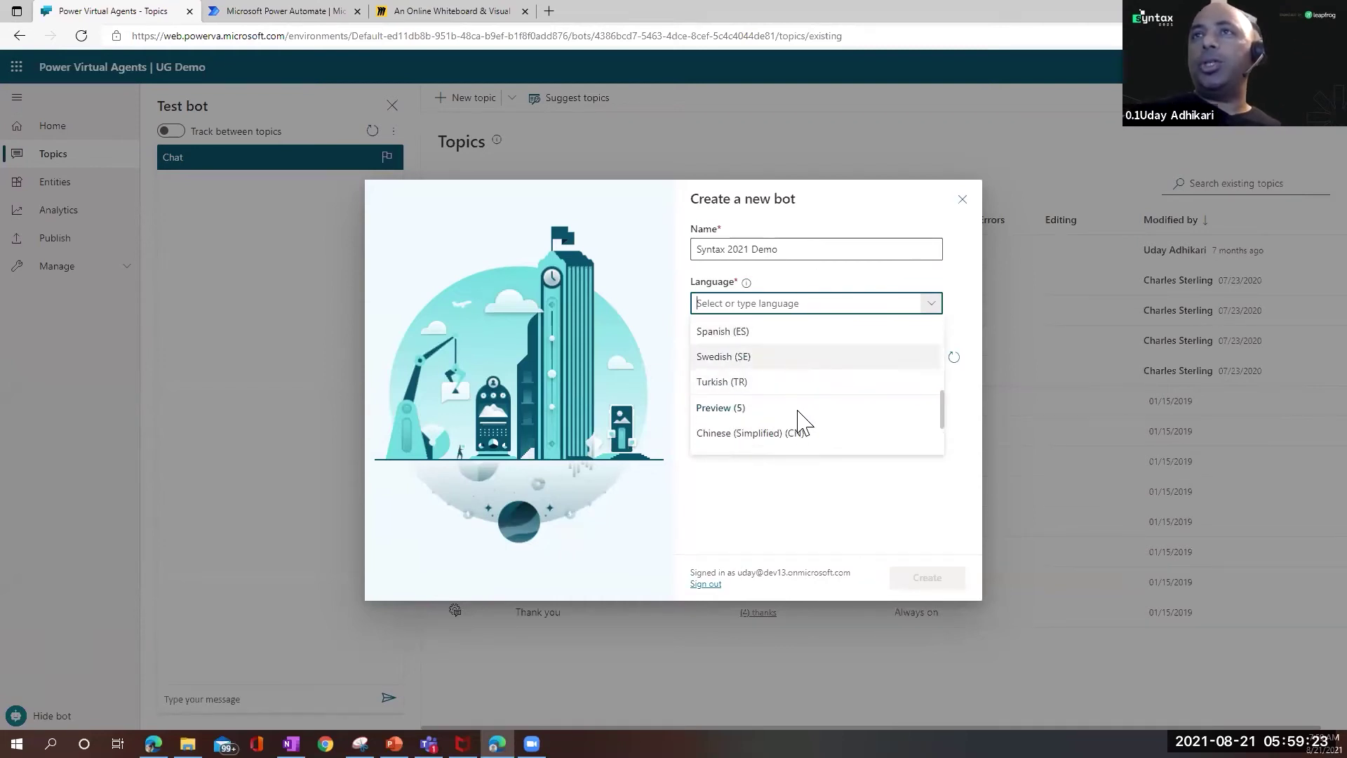
scroll(800, 418, down, 2)
scroll(804, 424, up, 5)
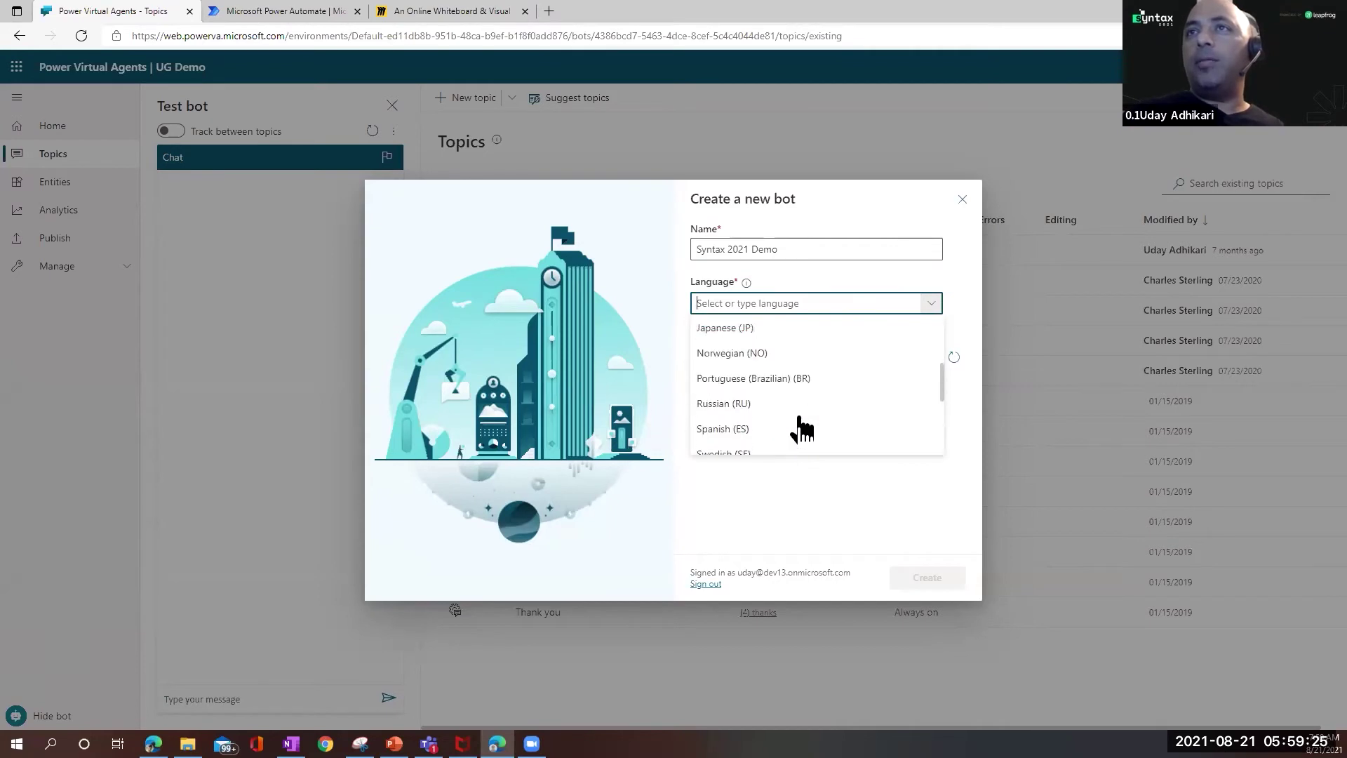
scroll(802, 425, up, 3)
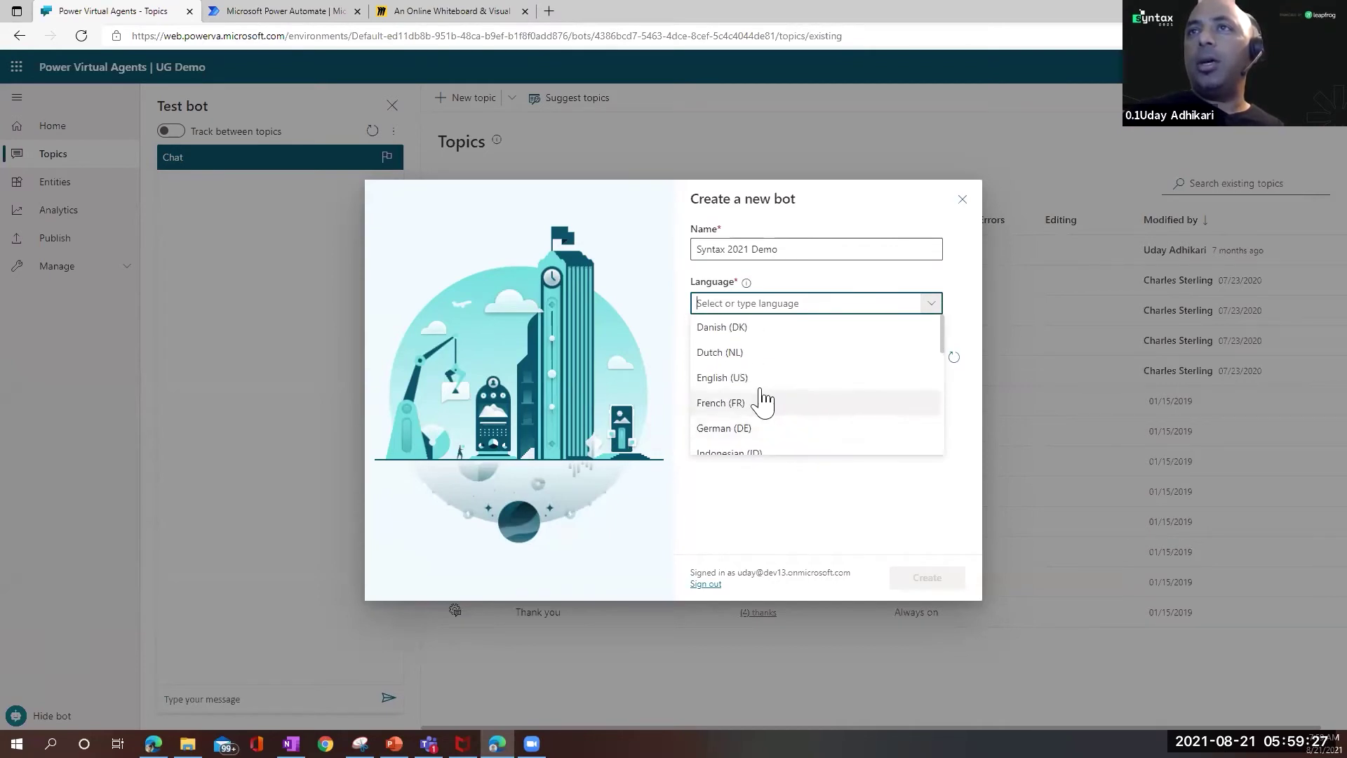
click(753, 382)
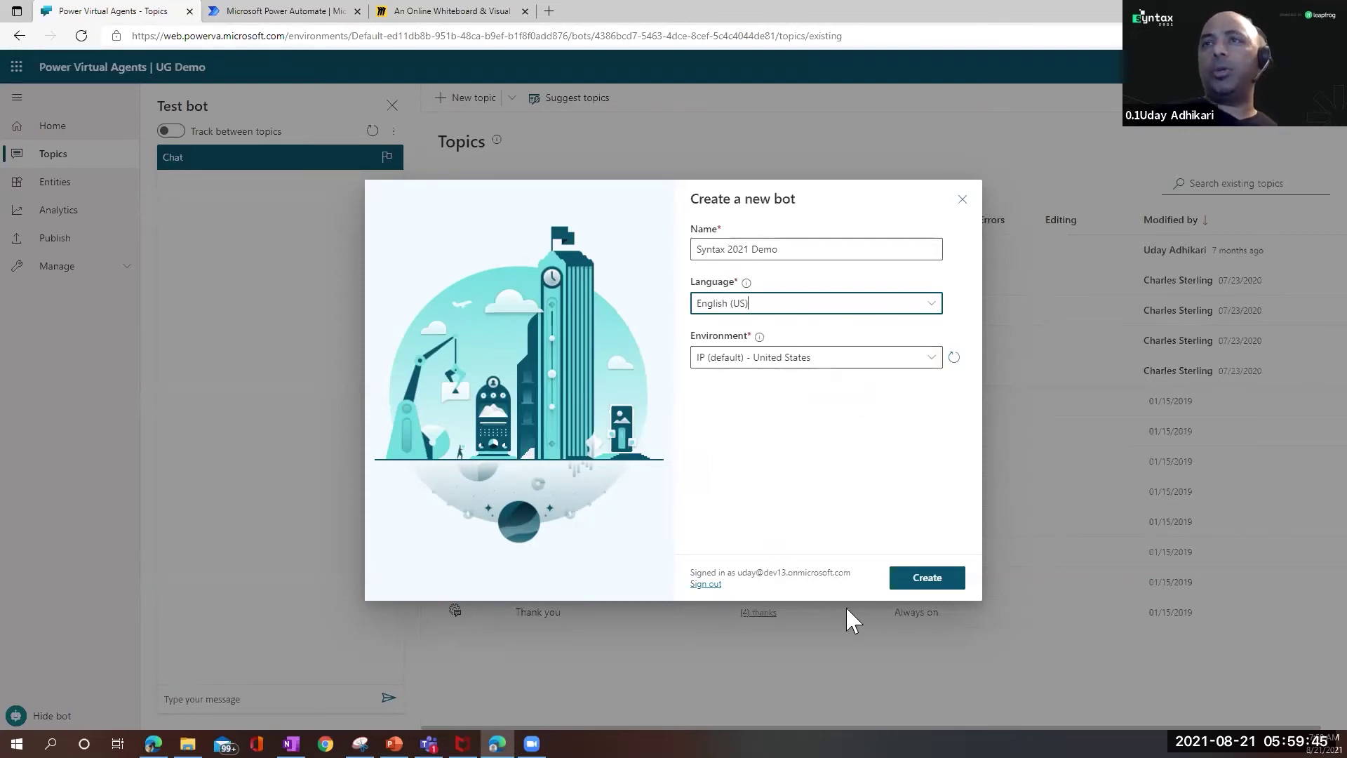
Step: Create the Syntax 2021 Demo bot and choose Explore bot in the welcome dialog
click(923, 583)
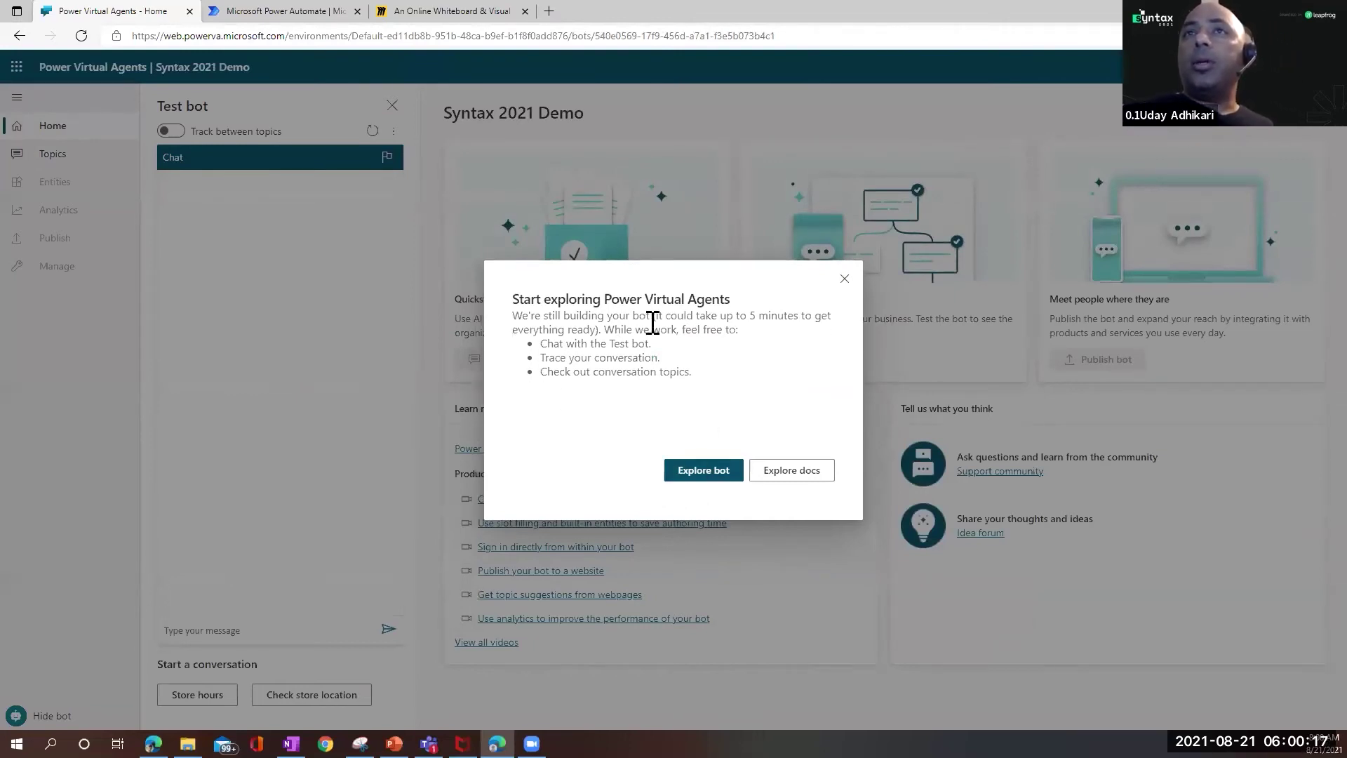
click(691, 472)
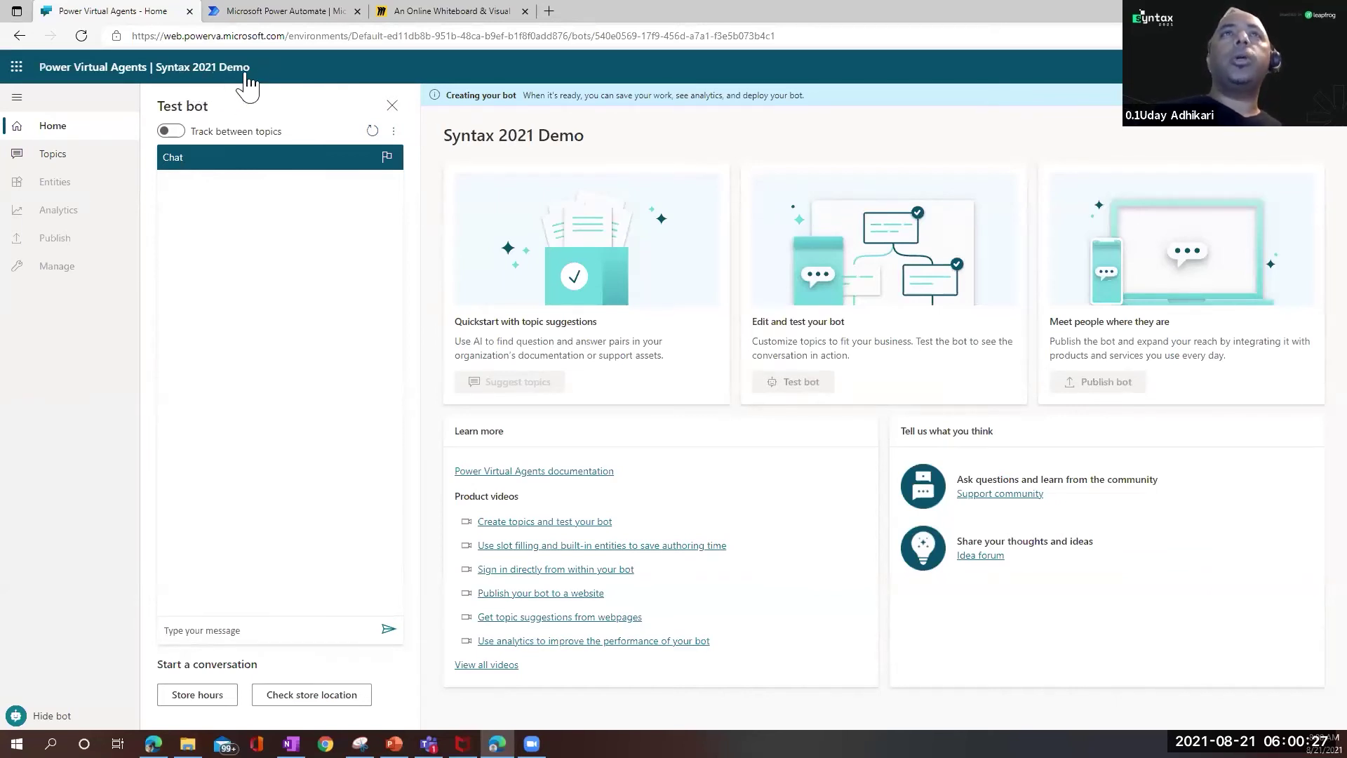
Step: Go to the Syntax 2021 Demo bot's Topics page listing its 12 starter topics
click(1319, 67)
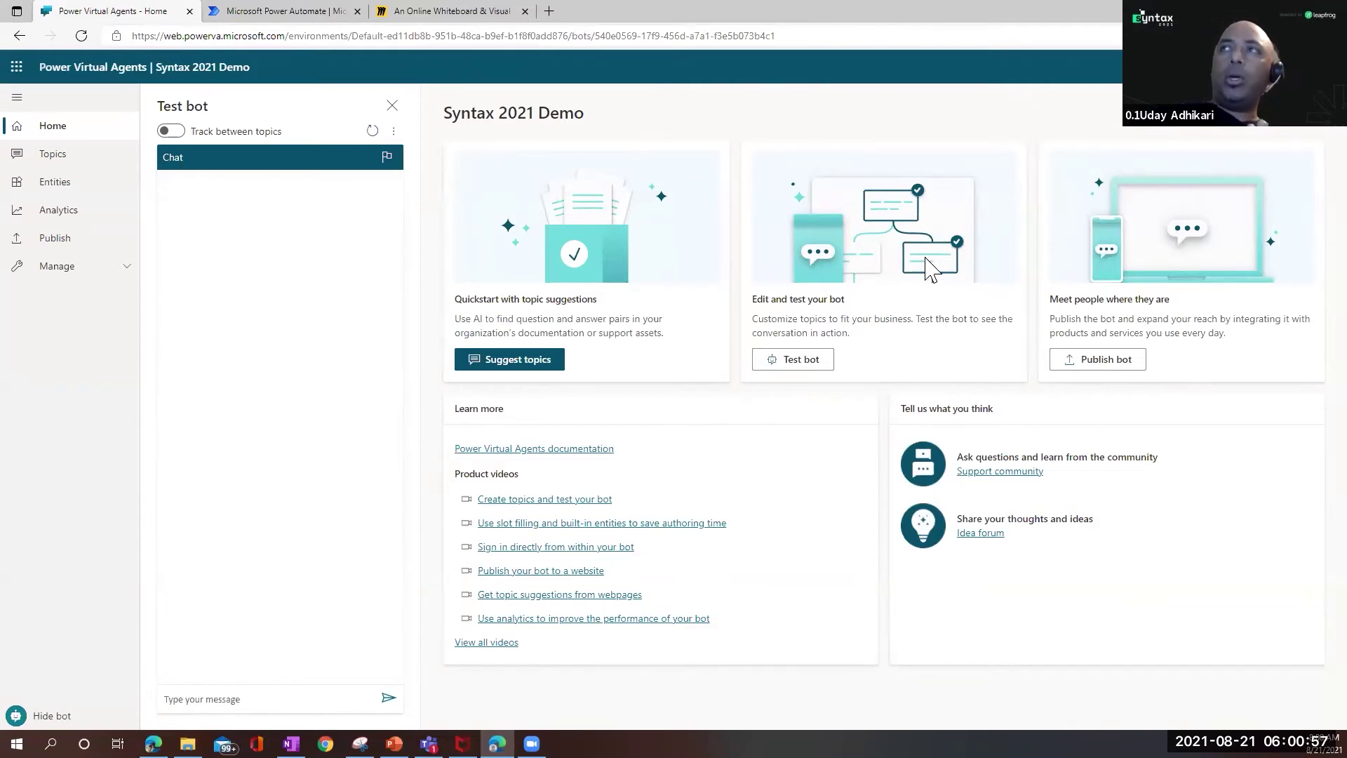
click(53, 155)
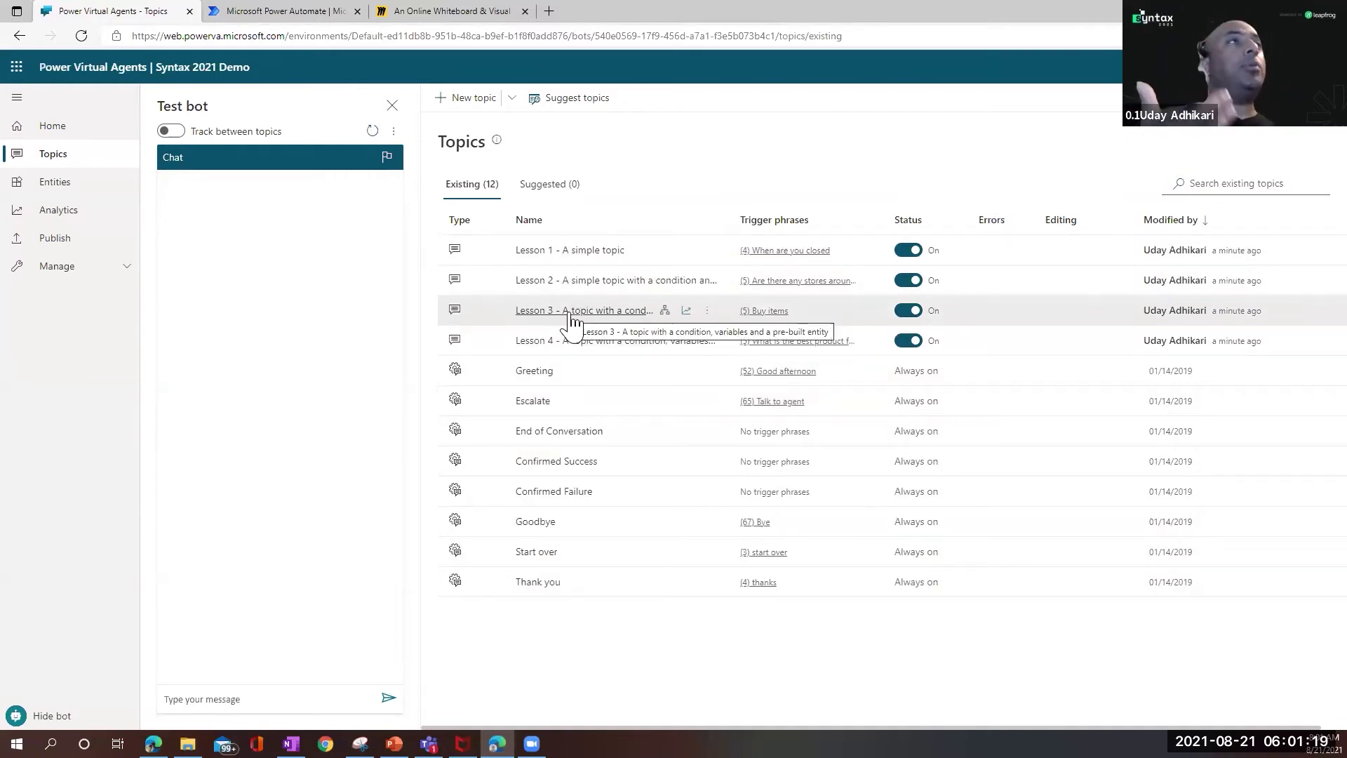
Step: Open 'Lesson 1 - A simple topic' and type 'store hours' into the Test bot message box
click(579, 251)
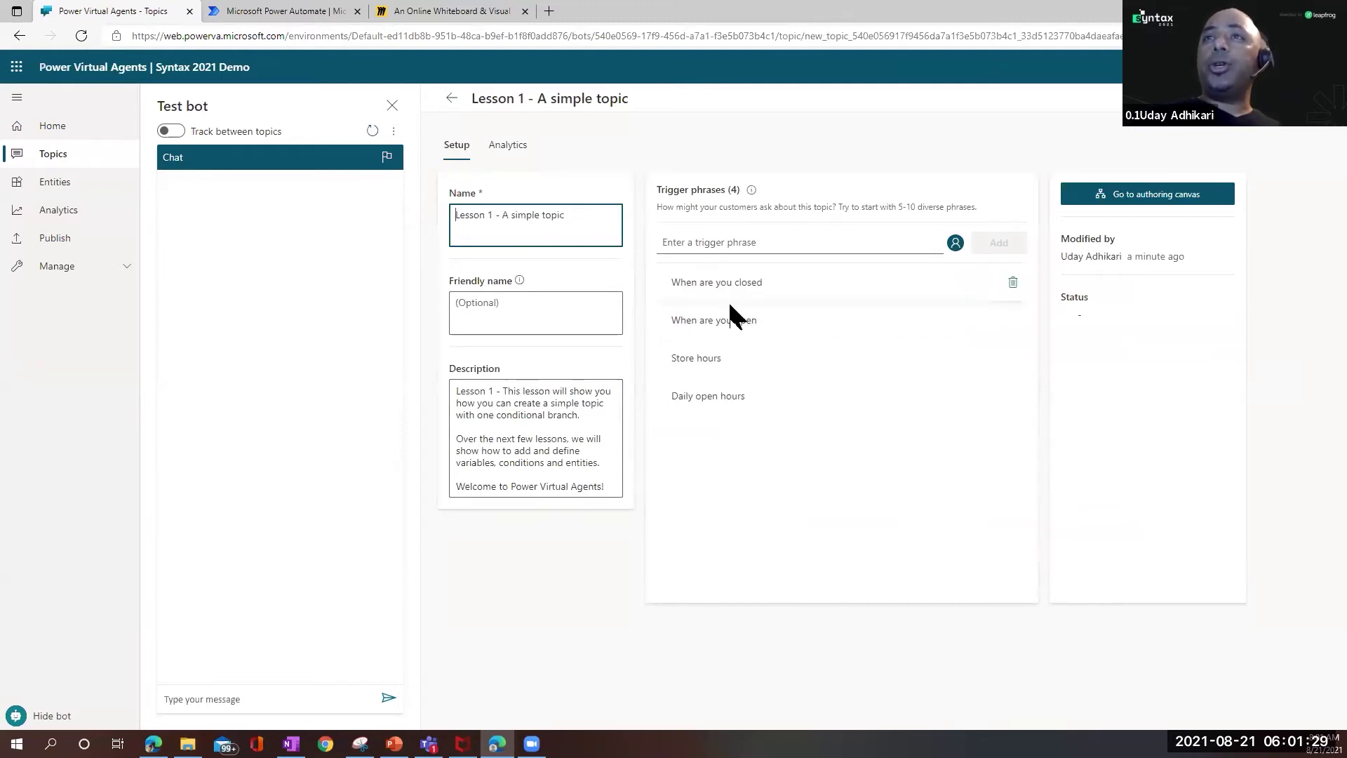
click(200, 702)
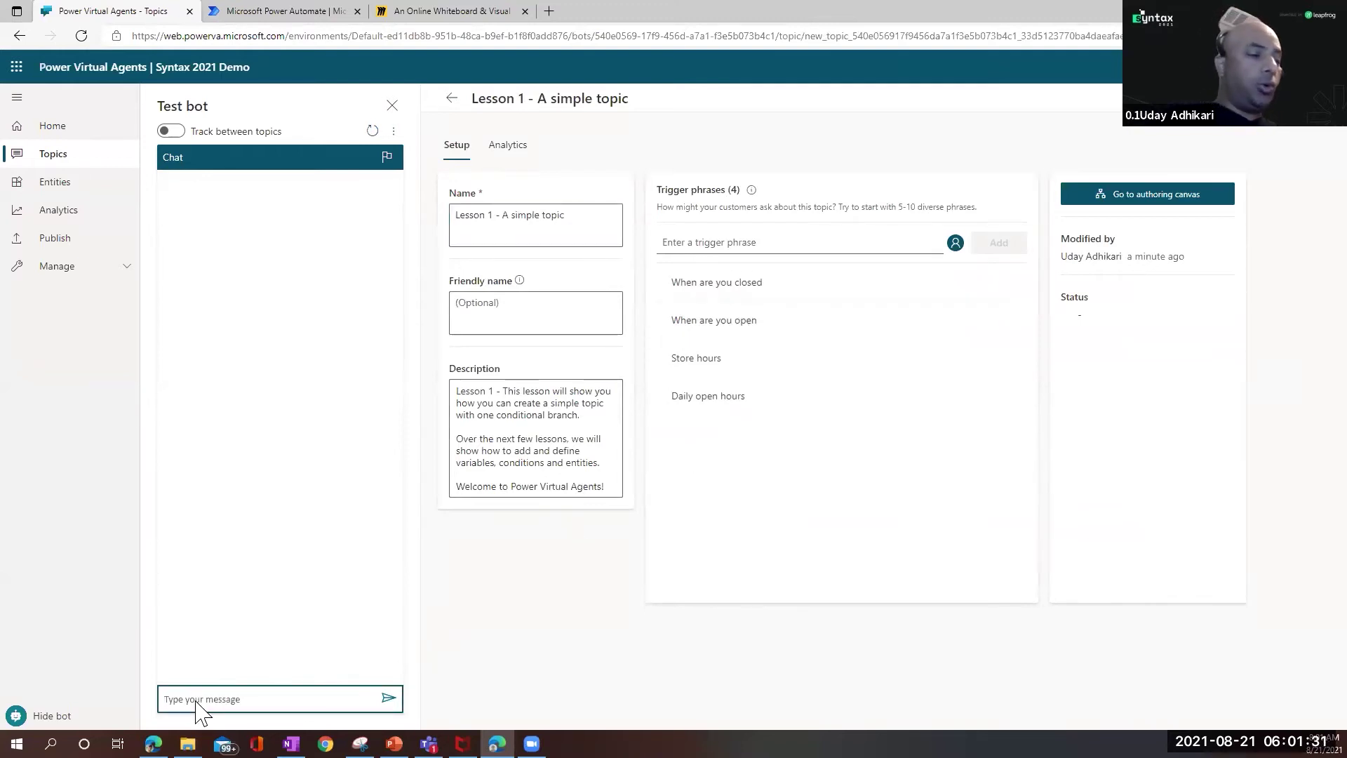
text(store hours)
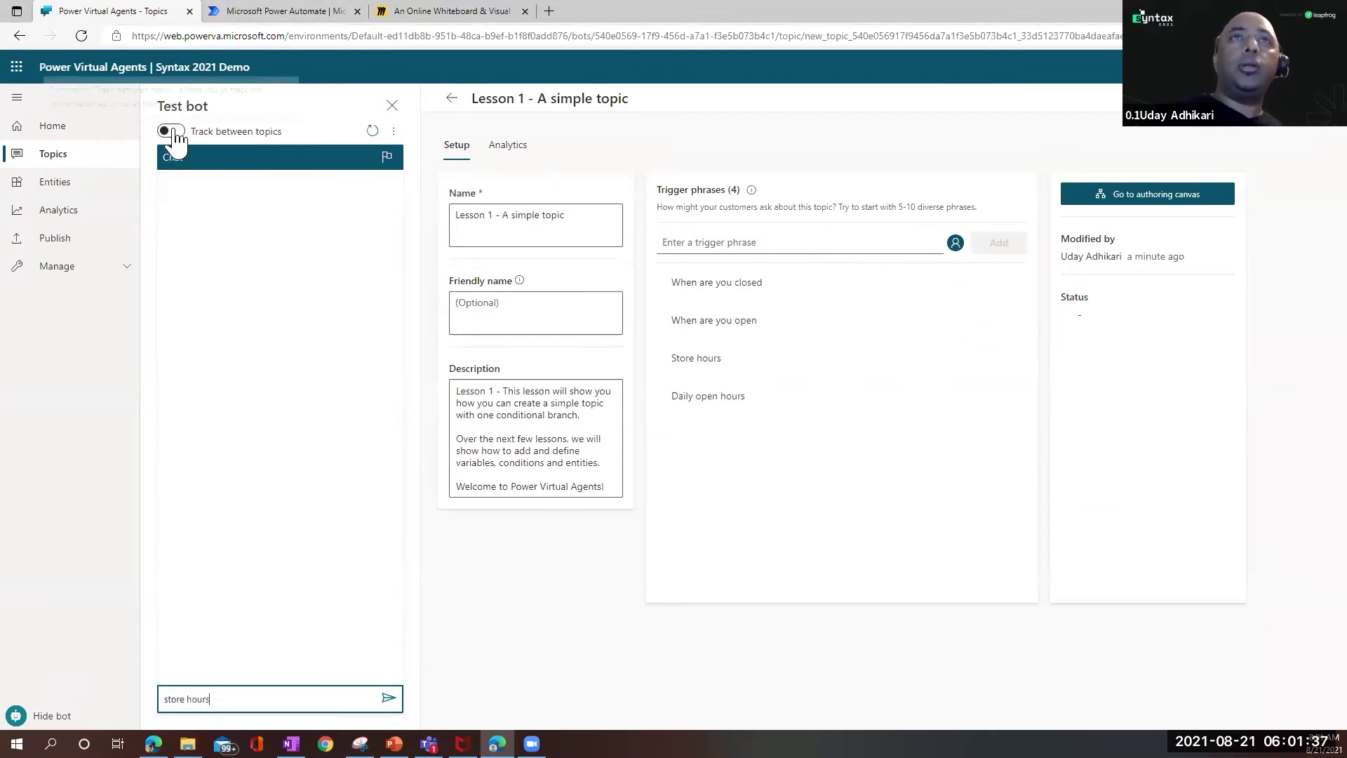
click(405, 707)
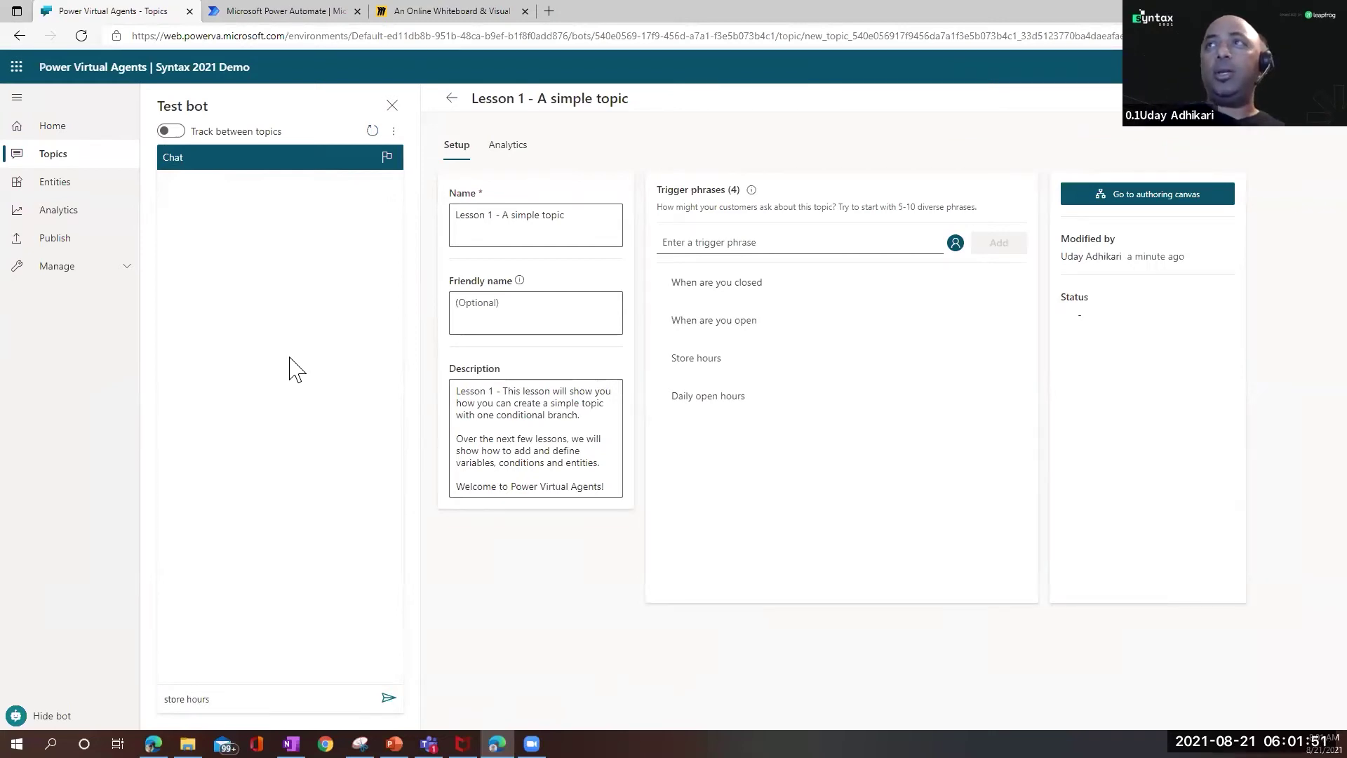
click(271, 702)
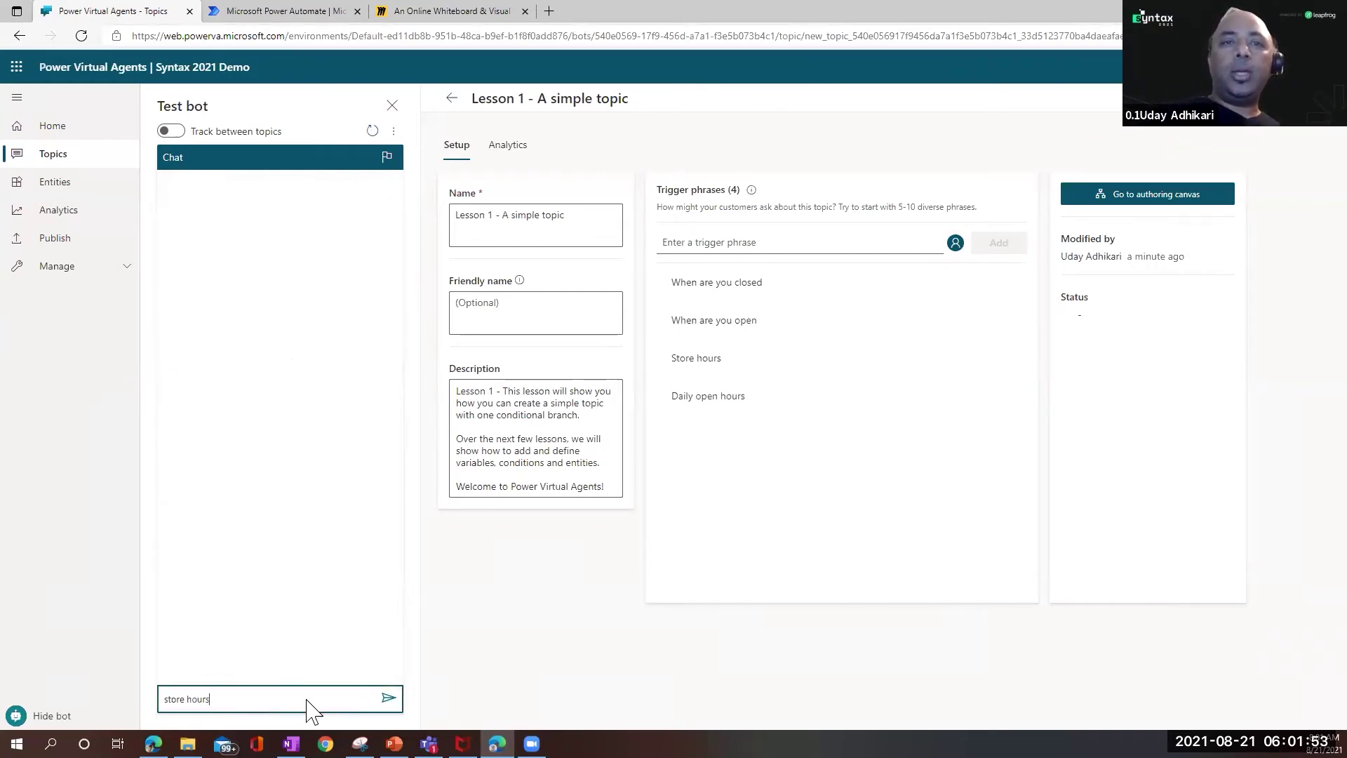
Step: Send 'store hours' to the test bot to trigger the Lesson 1 topic
click(292, 699)
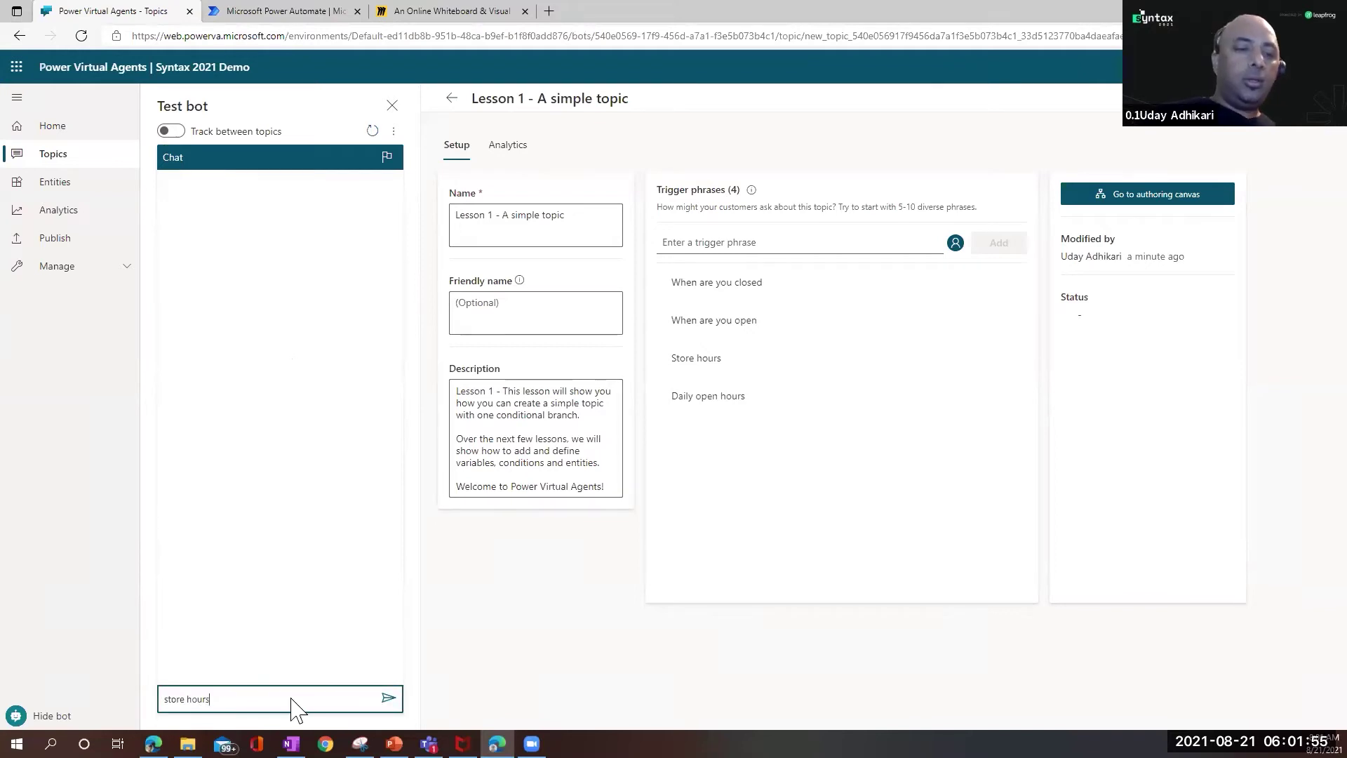
key(Return)
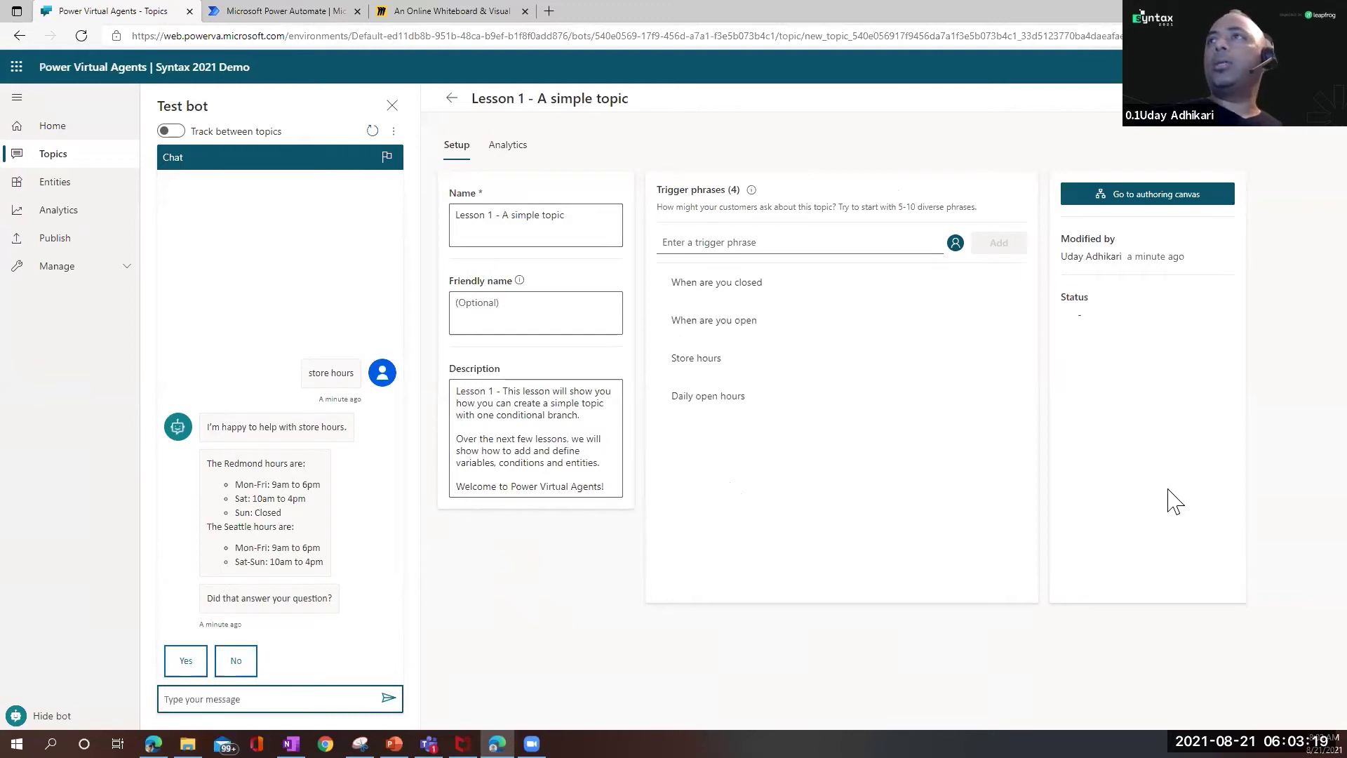
Step: Turn on topic tracking and send a store hours question to the test bot
click(167, 132)
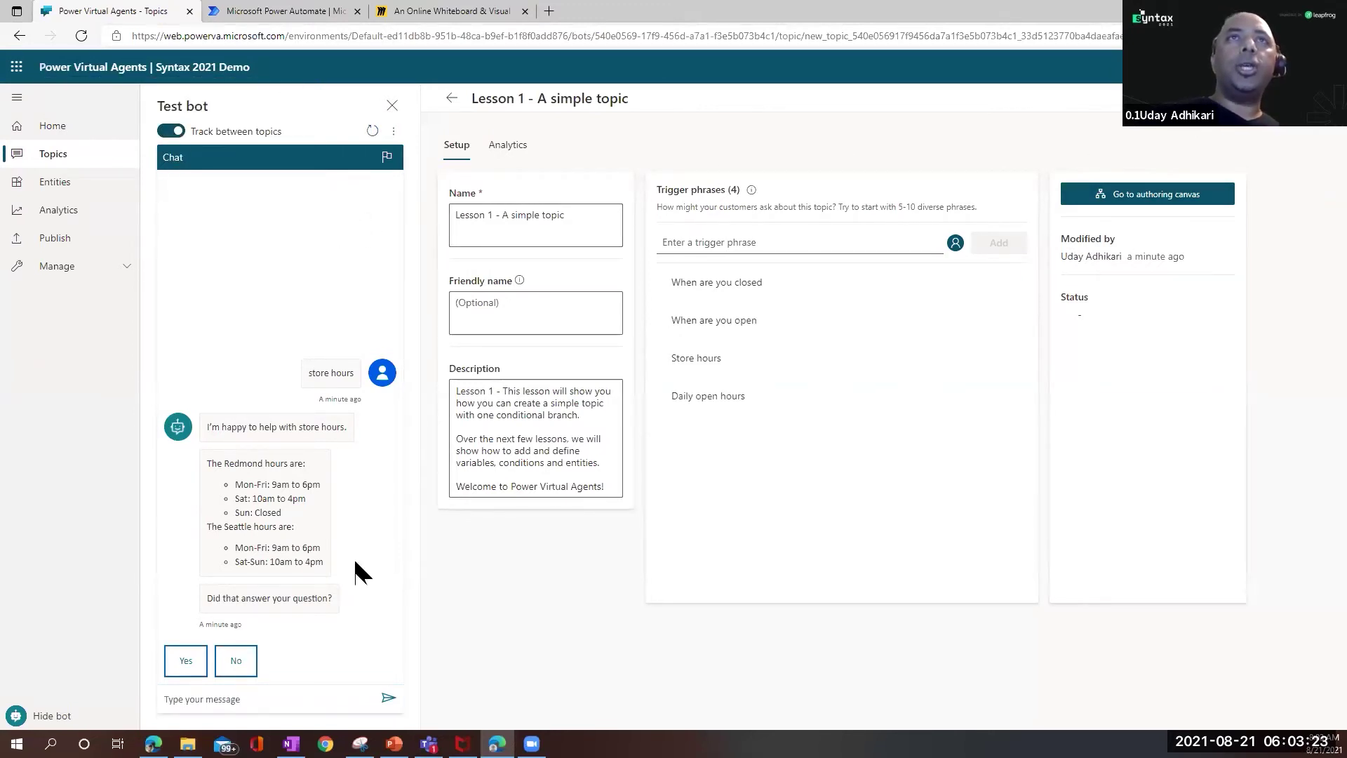
click(193, 702)
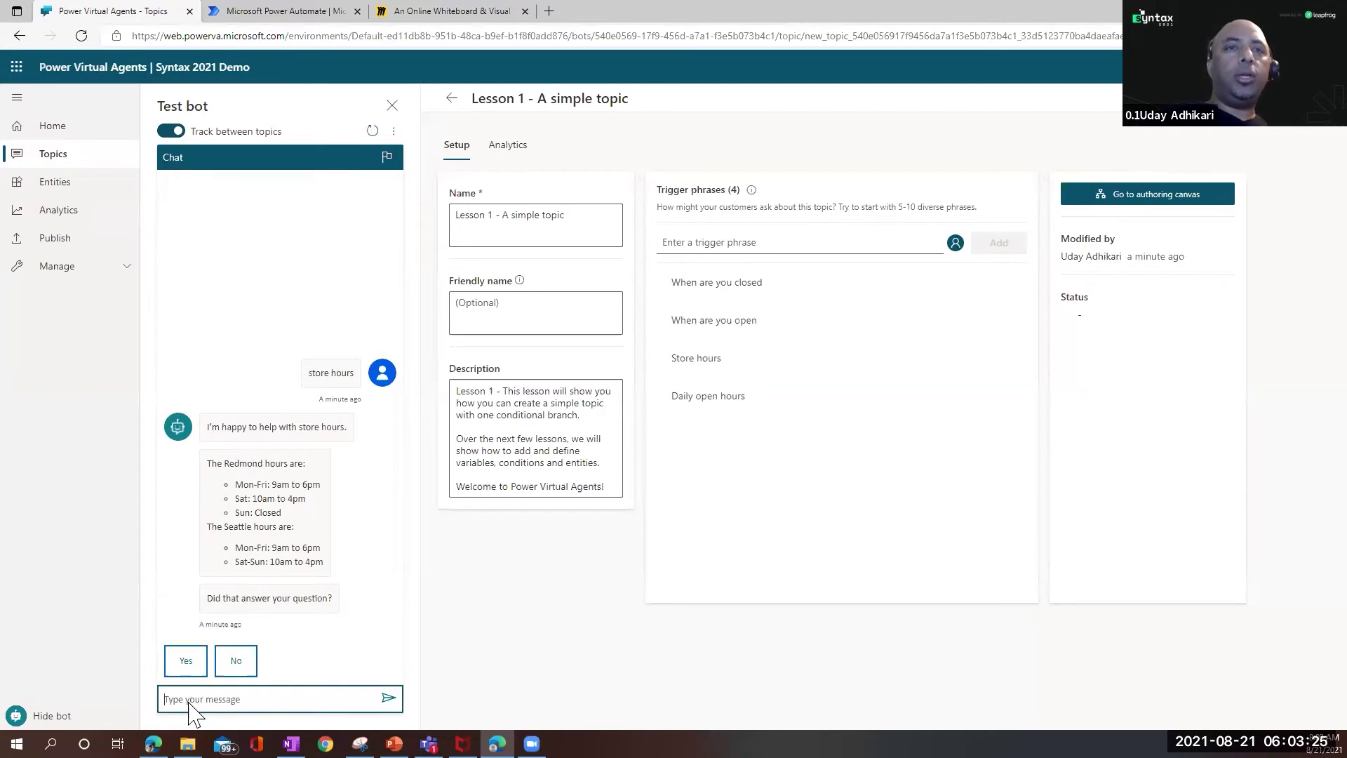
text(st)
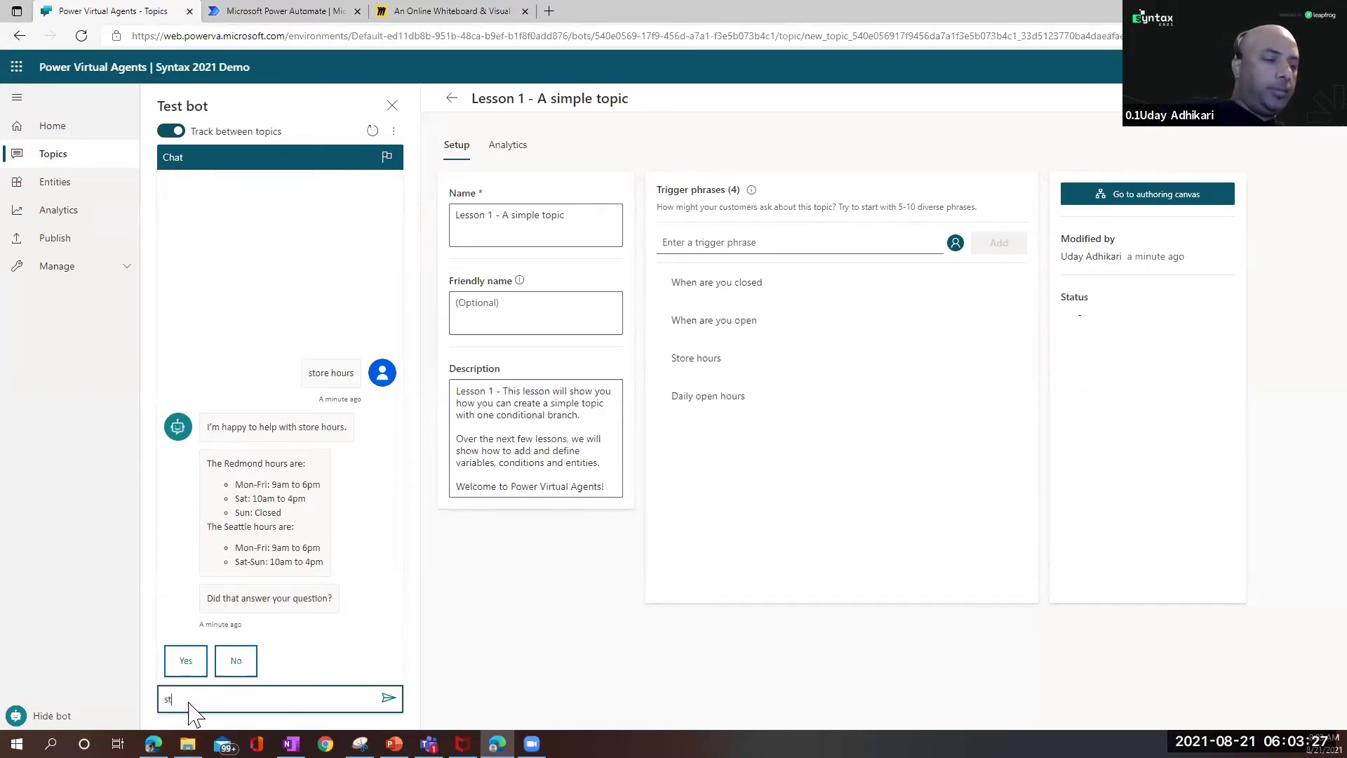
text(oe hours)
key(Return)
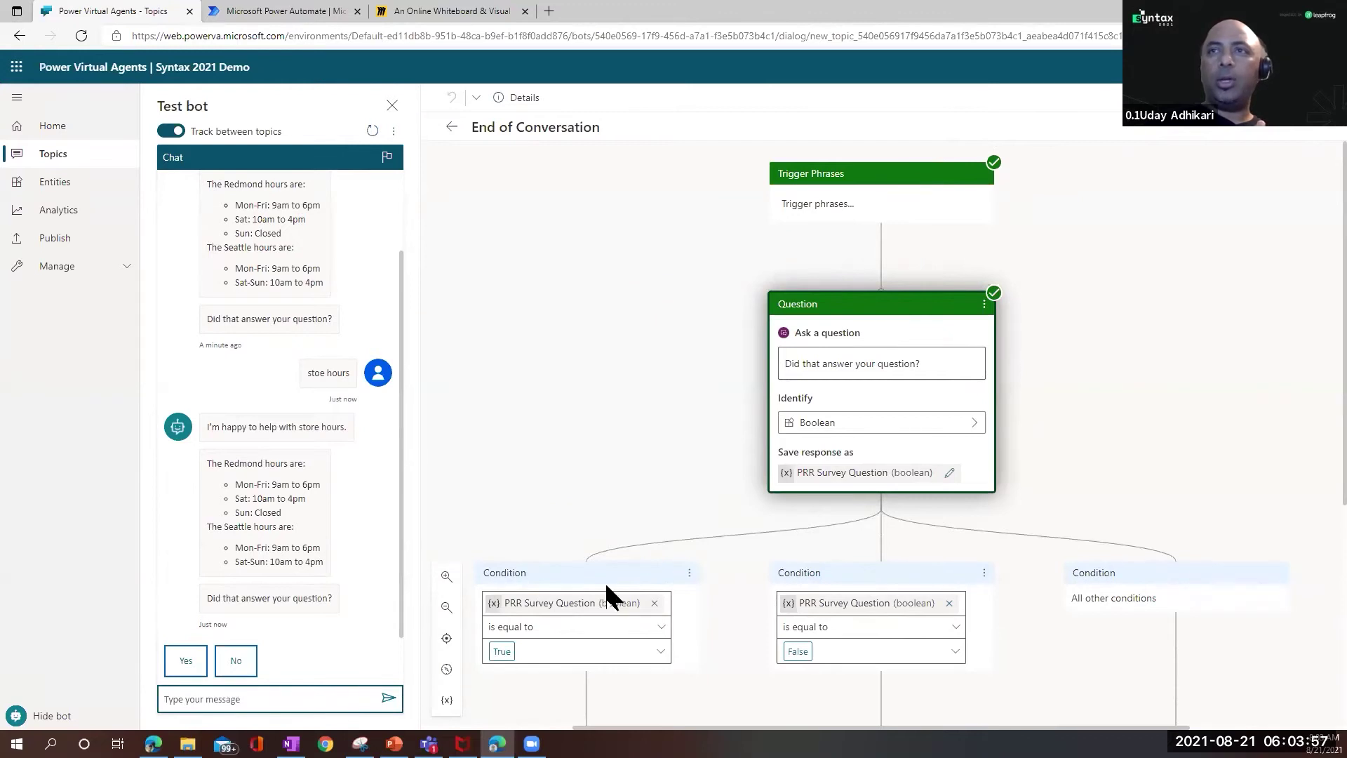
Step: Answer Yes, give a star rating, and reply No, thanks to close the test chat
click(186, 660)
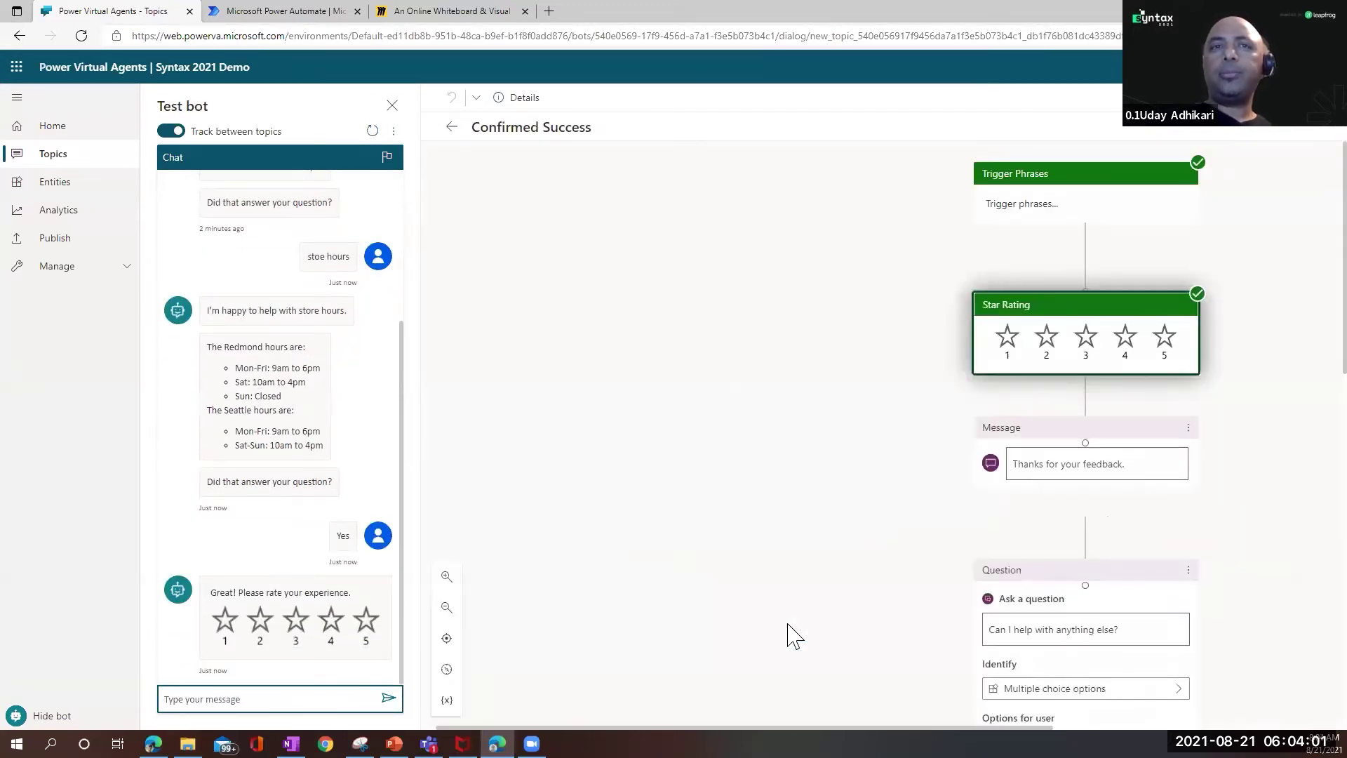
scroll(739, 613, down, 10)
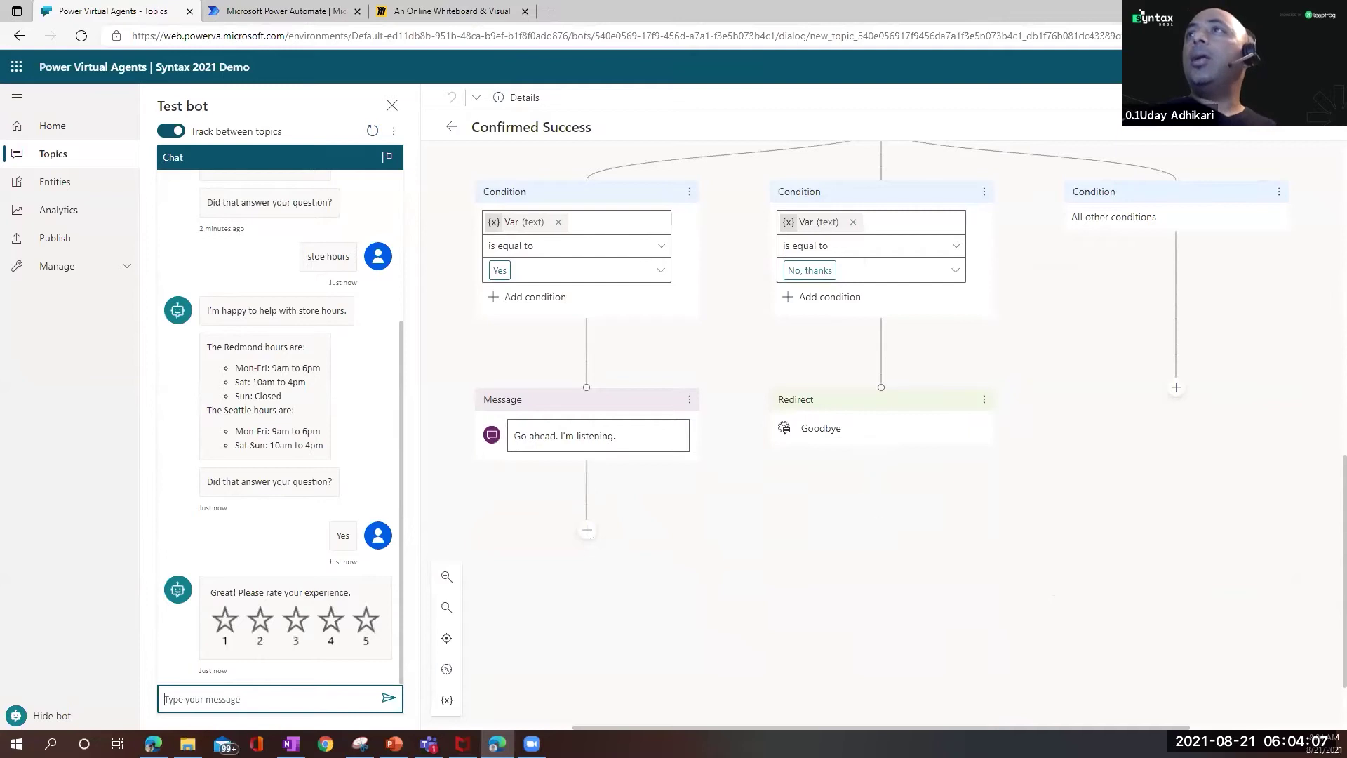
scroll(851, 688, up, 4)
scroll(863, 411, up, 8)
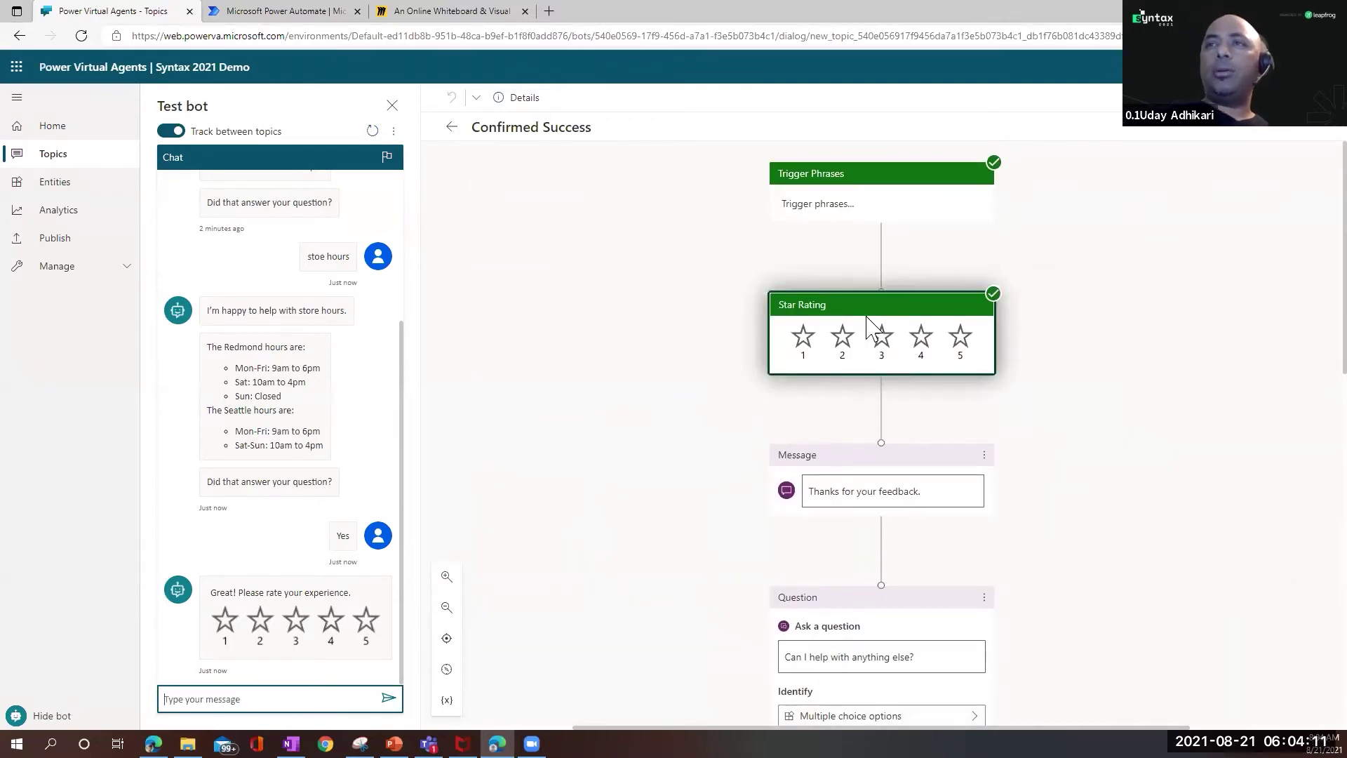
scroll(649, 588, down, 3)
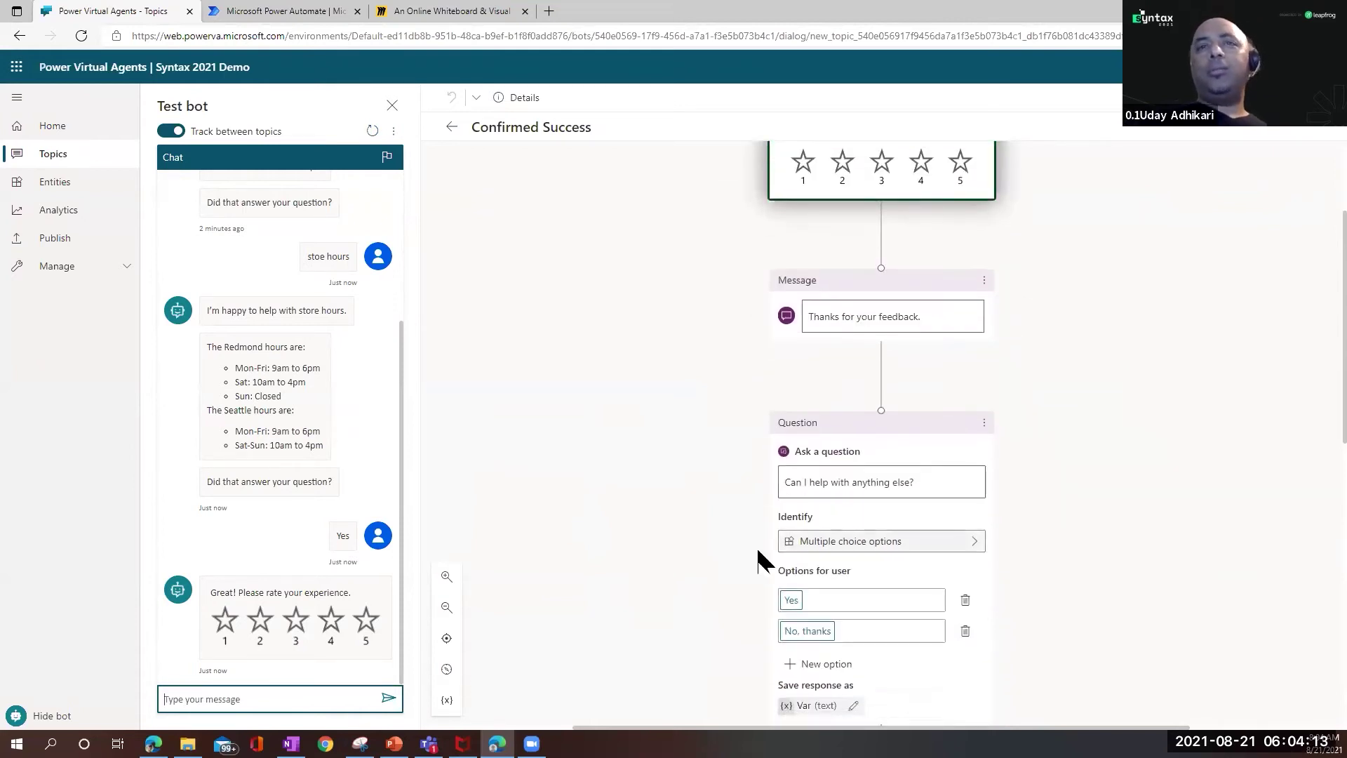
click(341, 621)
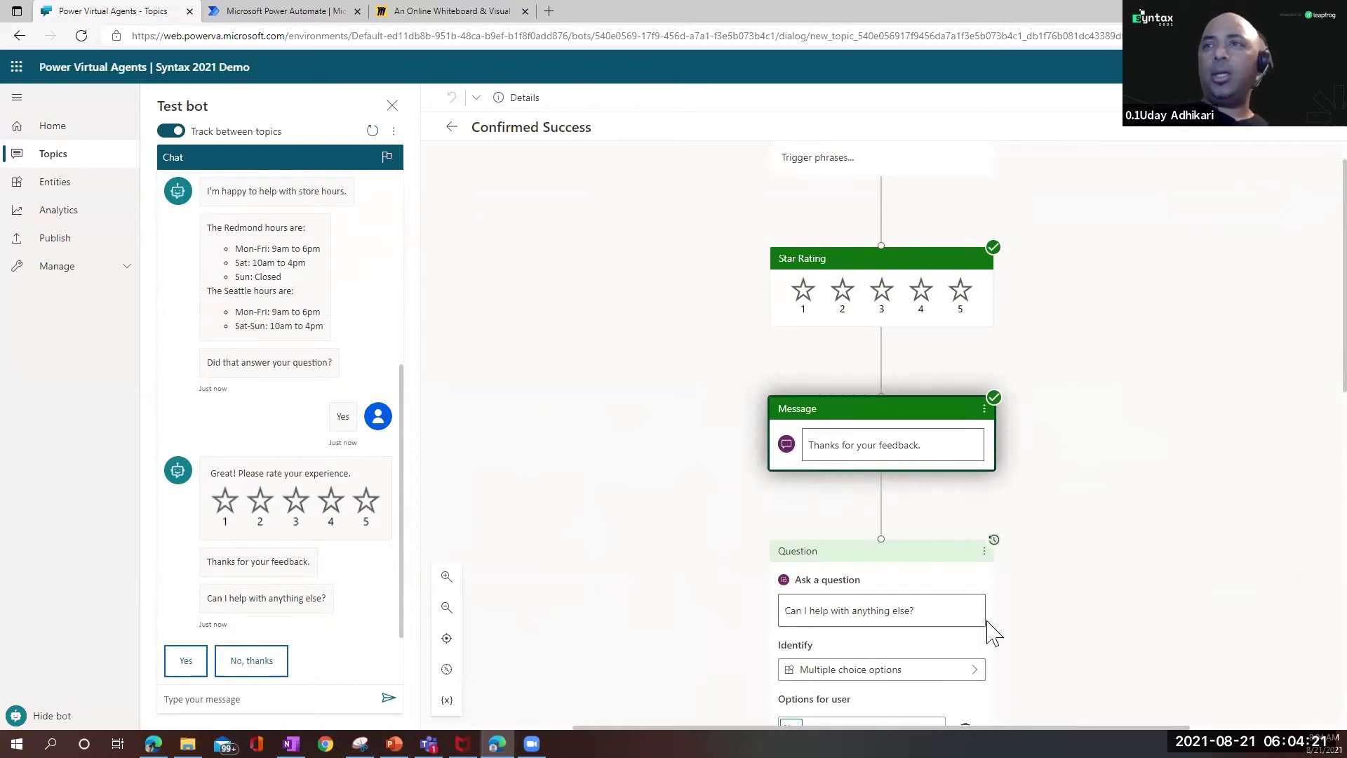
scroll(933, 582, down, 3)
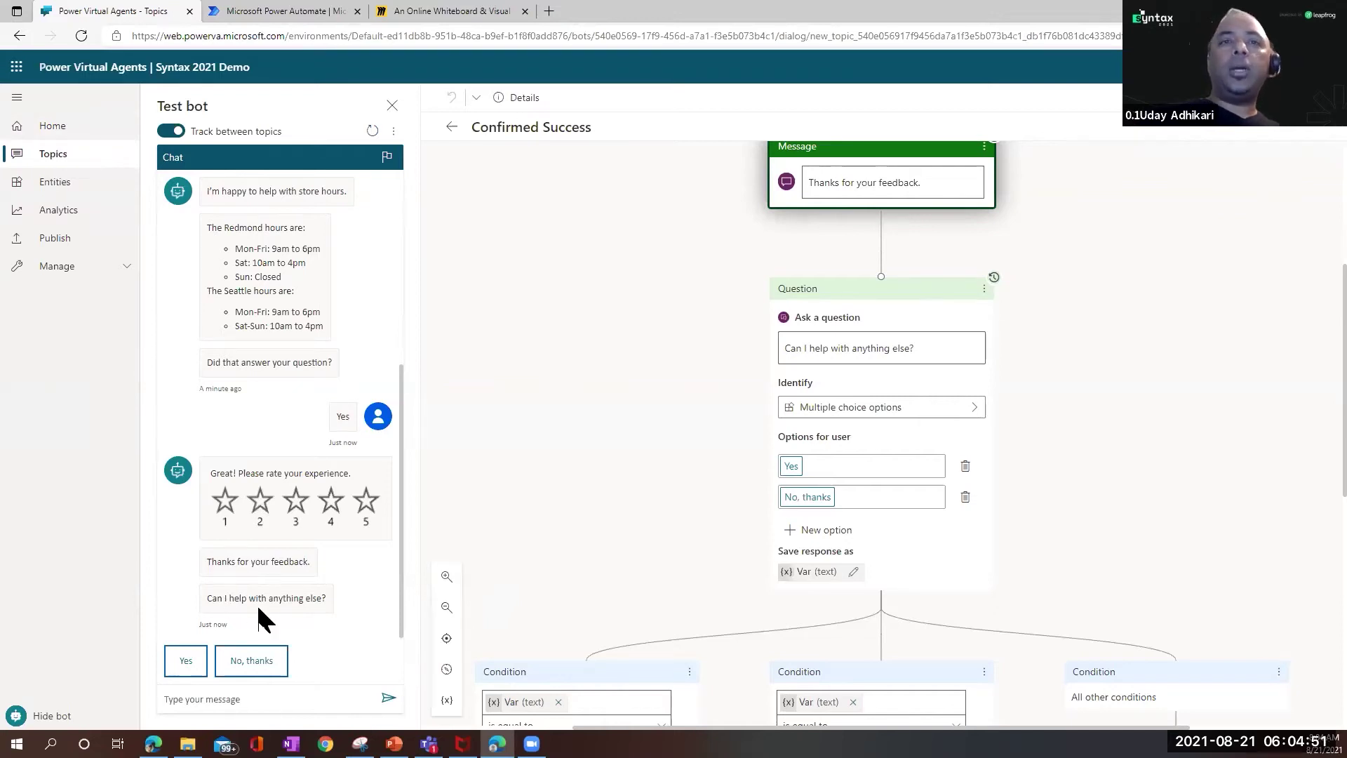
click(250, 666)
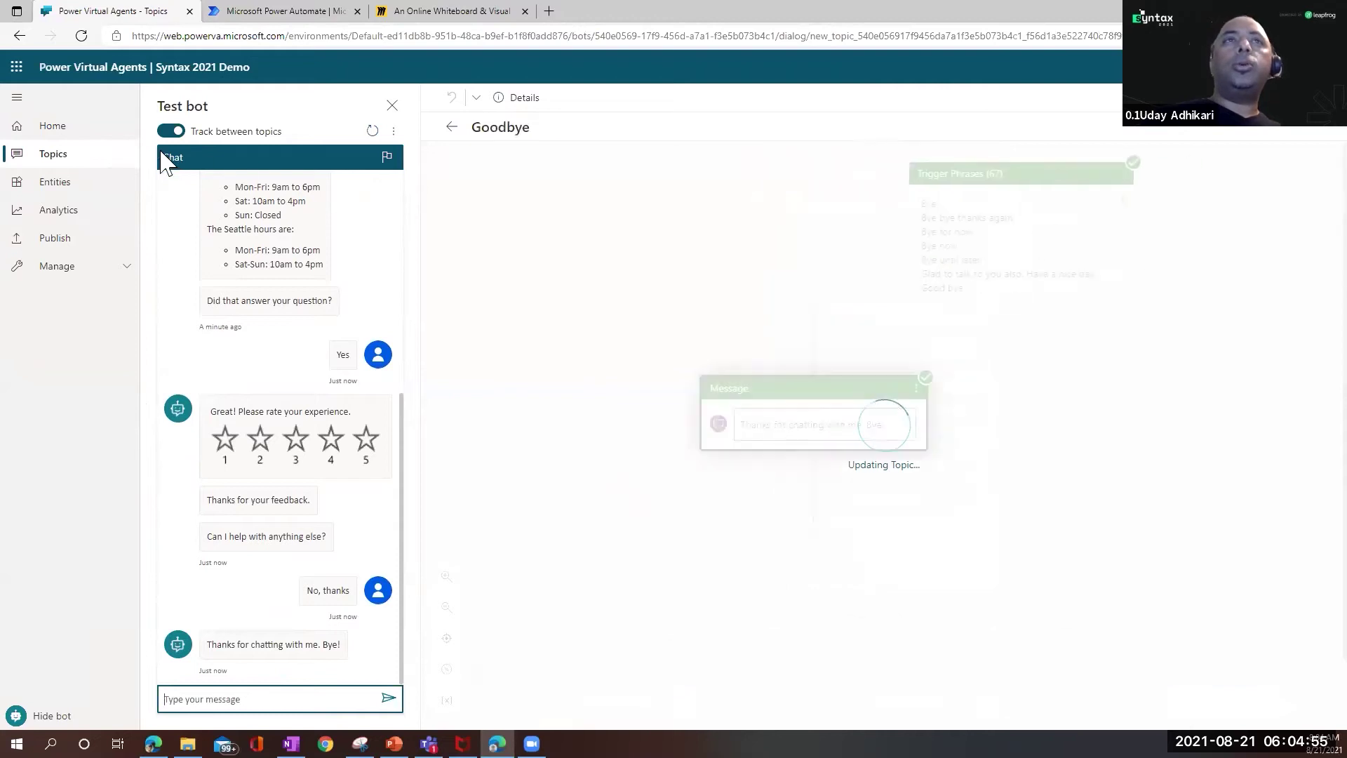
Step: Return to the Topics page and start a new untitled topic
click(53, 159)
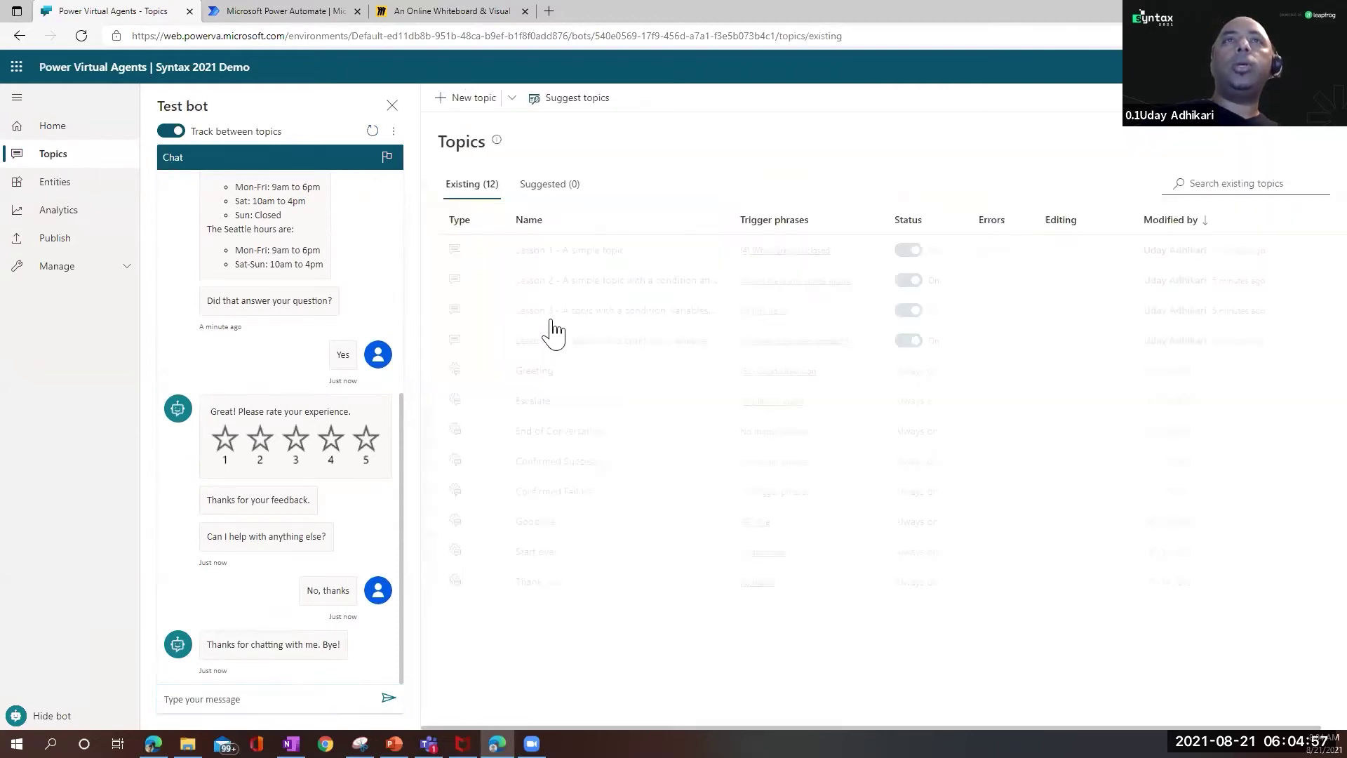
click(49, 160)
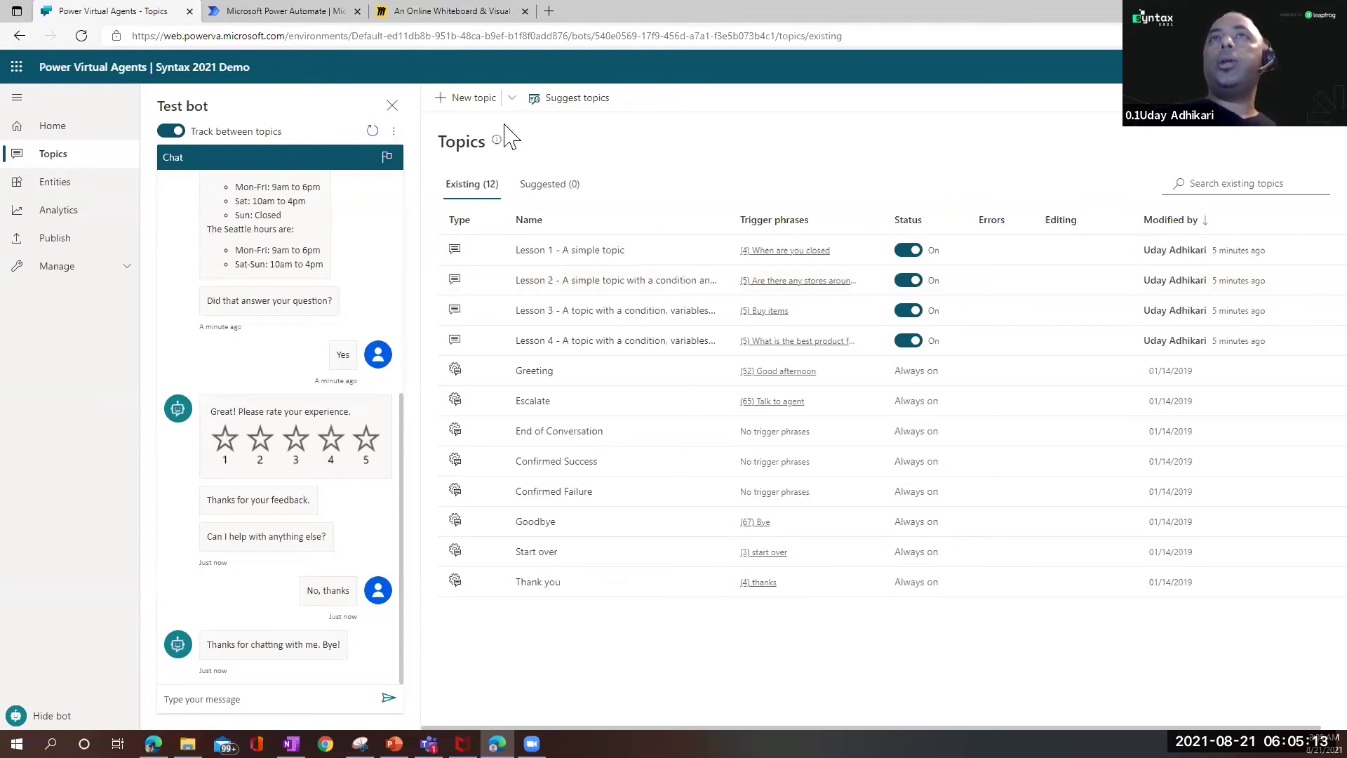
click(467, 98)
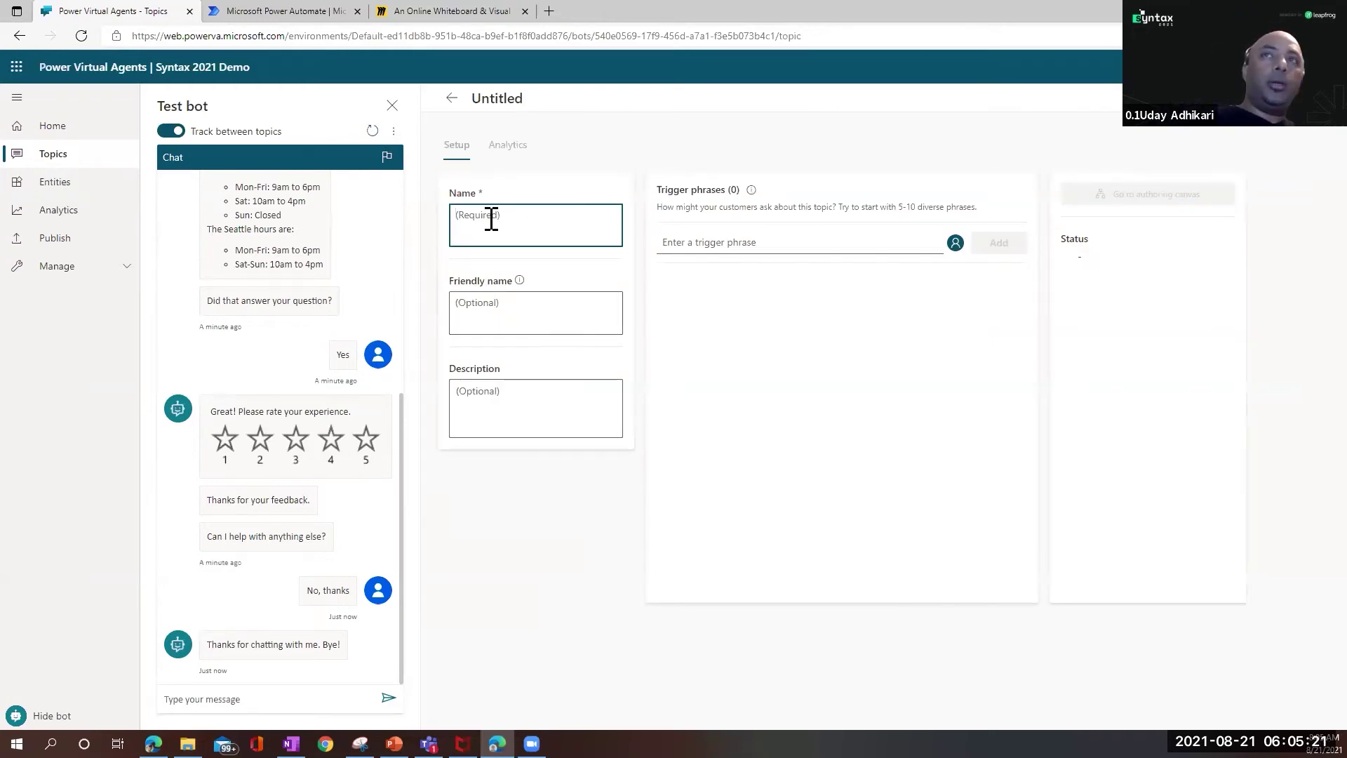
Step: Name the topic 'New hire onboarding' and add the trigger phrase 'benefits'
text(New )
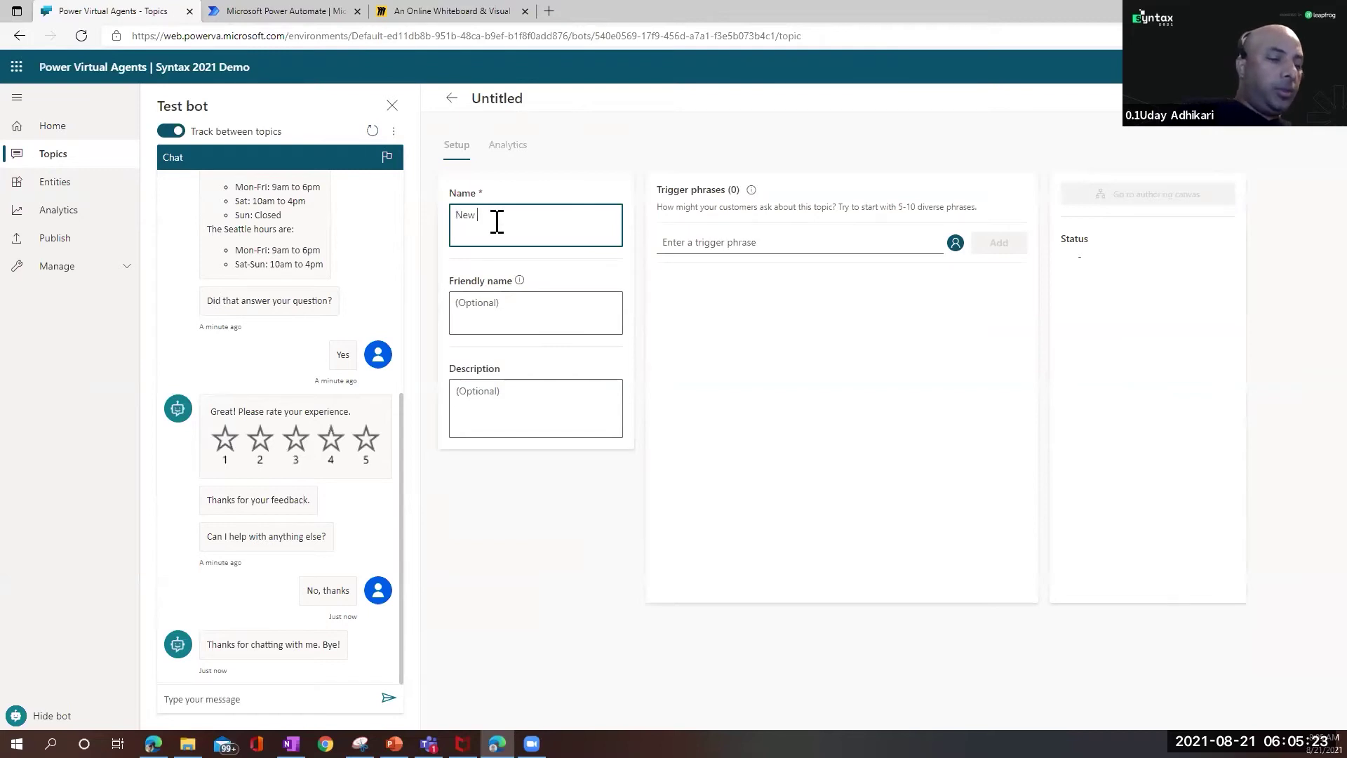
text(hire onboarding)
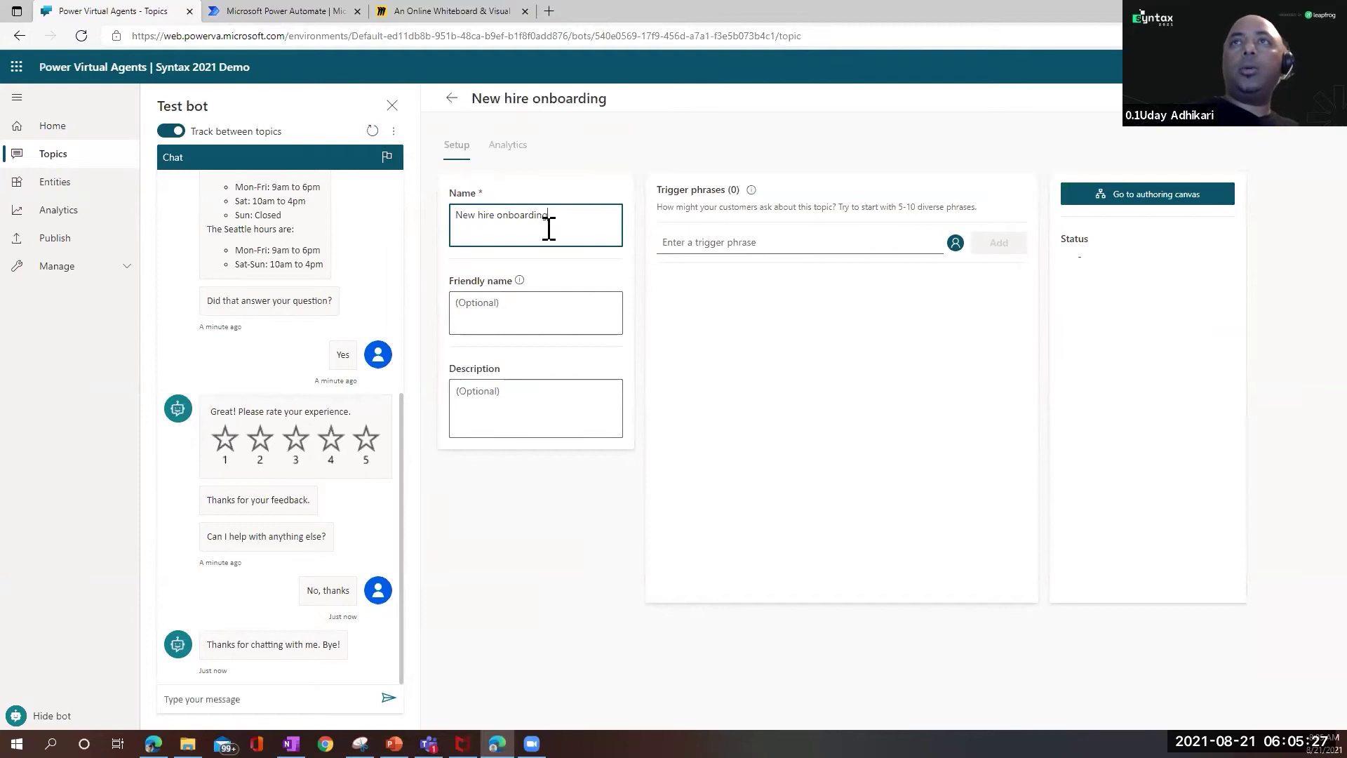
click(710, 238)
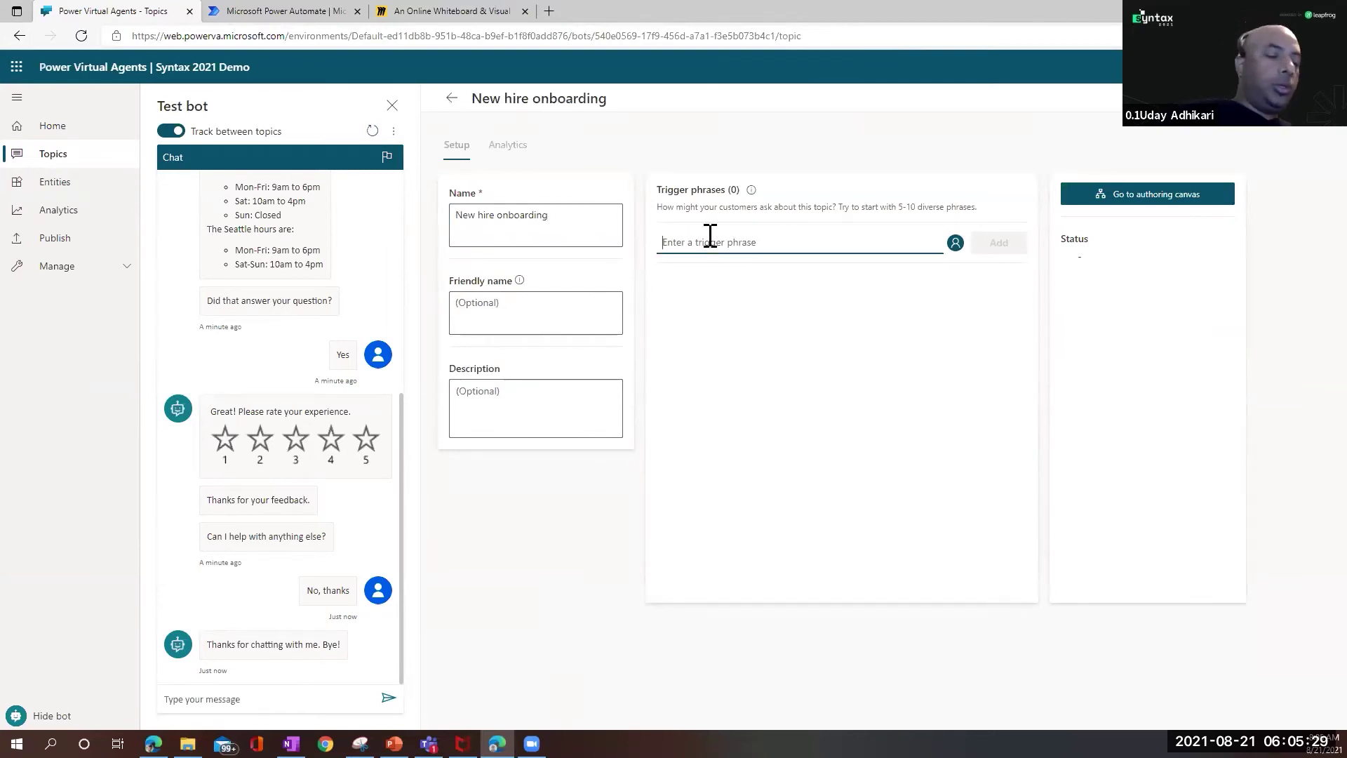
text(benefits)
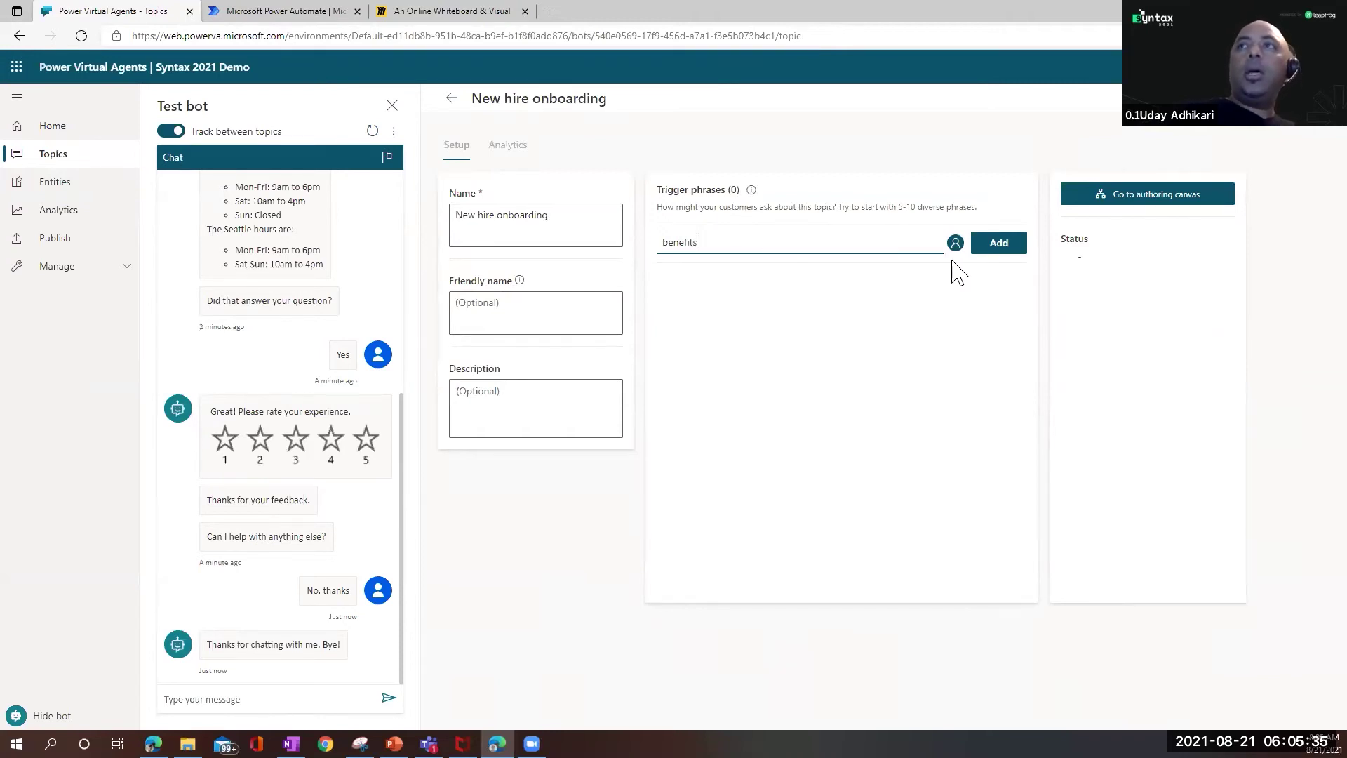
click(996, 244)
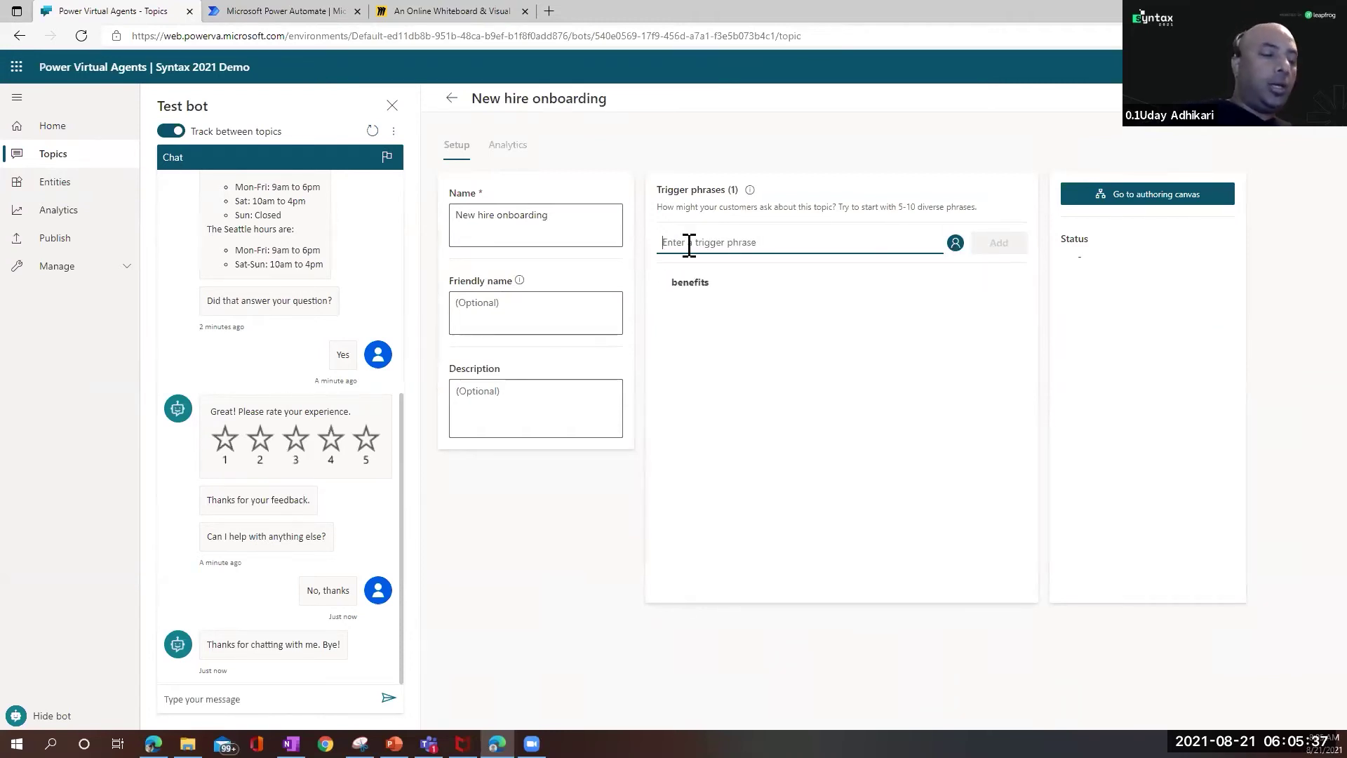
Step: Add trigger phrases 'vacation policy', 'sick days', 'pay period' and 'support number'
text(v)
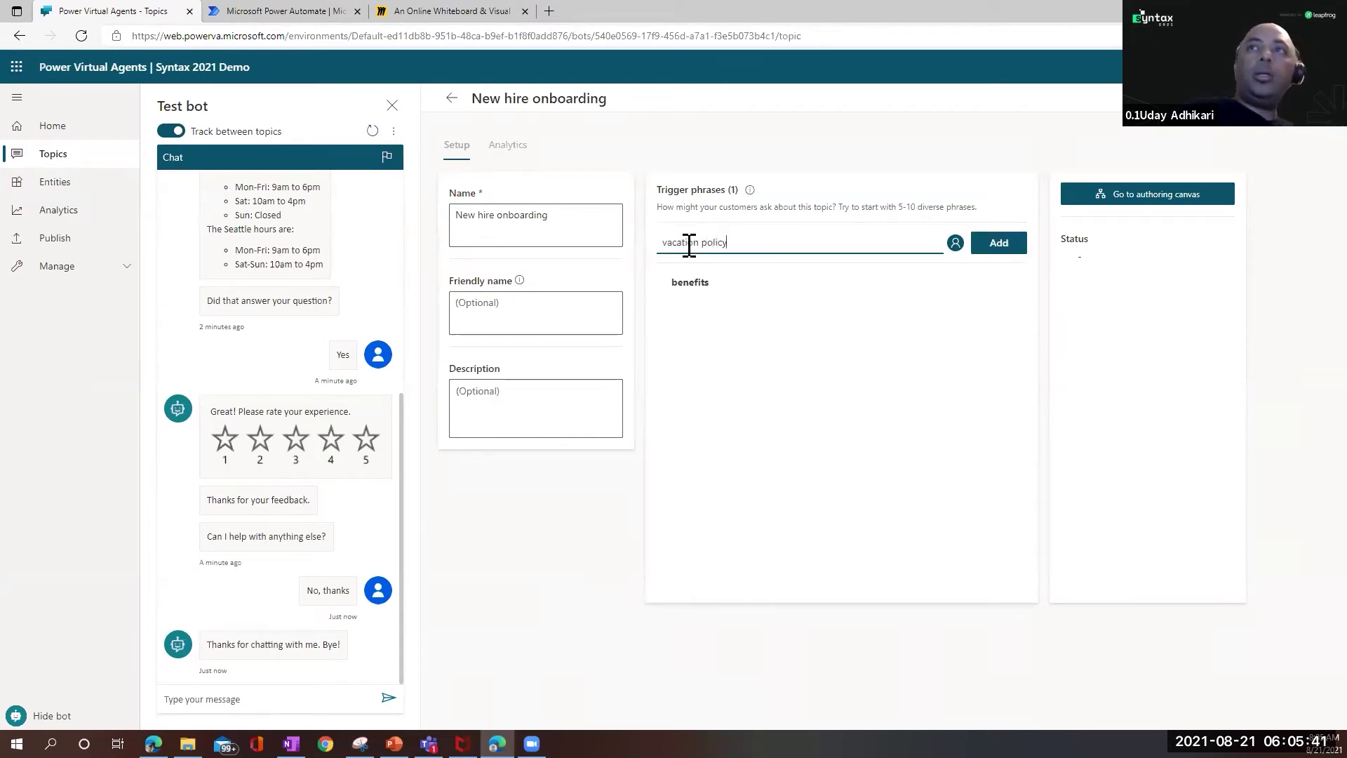
text(acation policy)
click(995, 245)
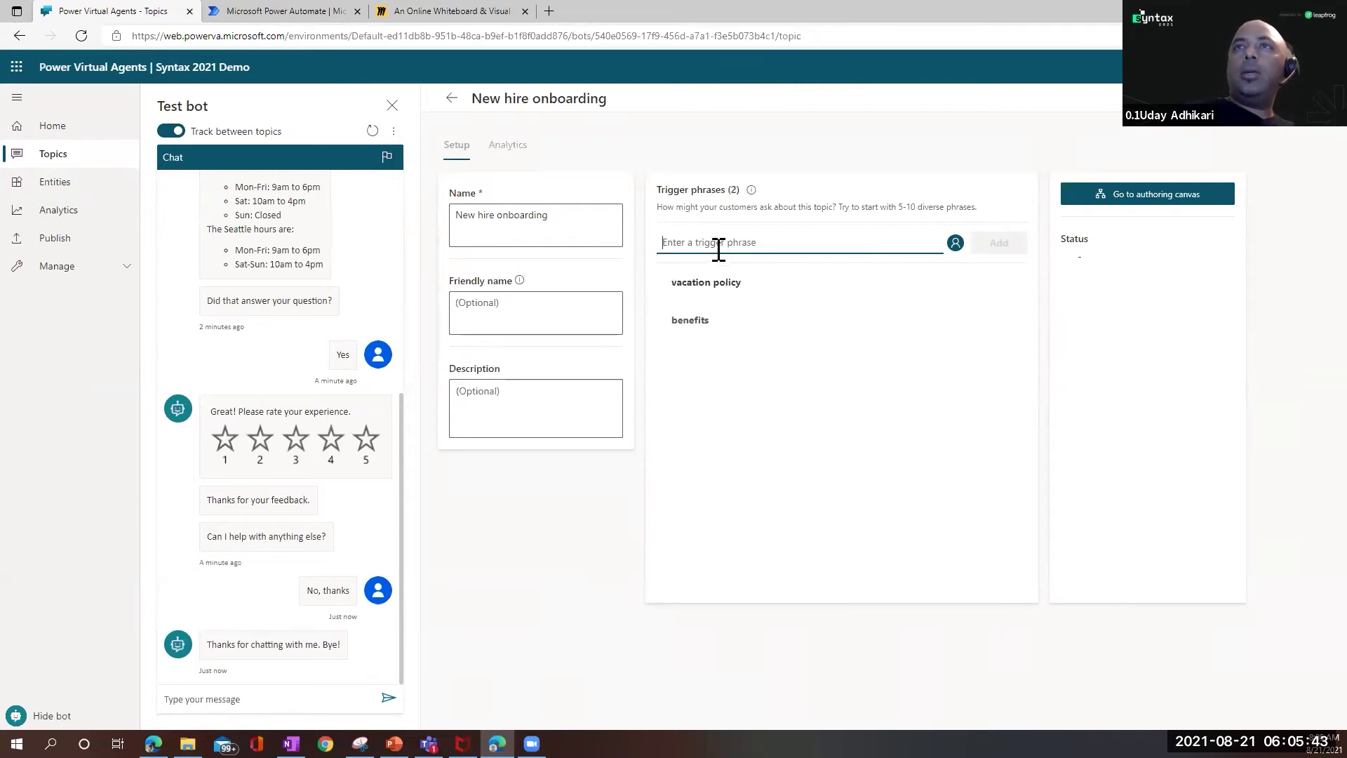
text(sick days)
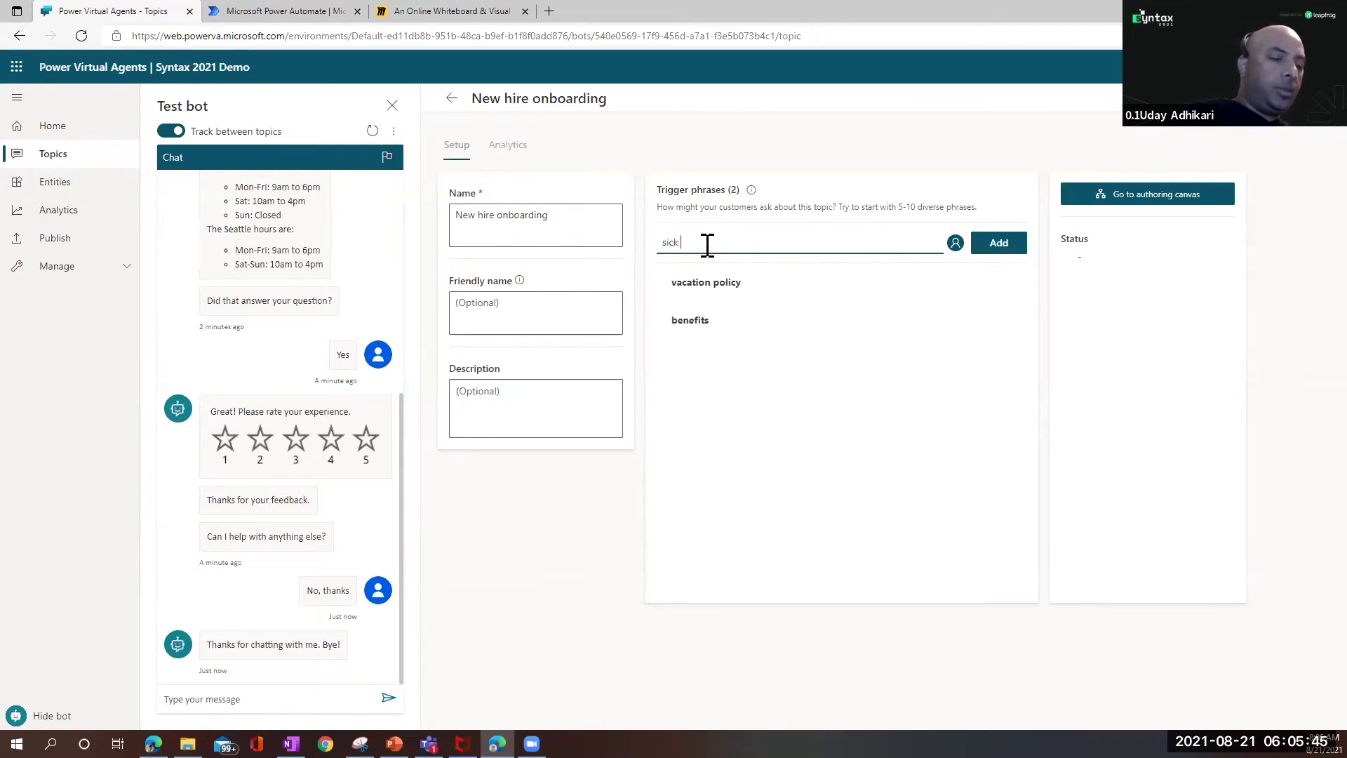
click(993, 243)
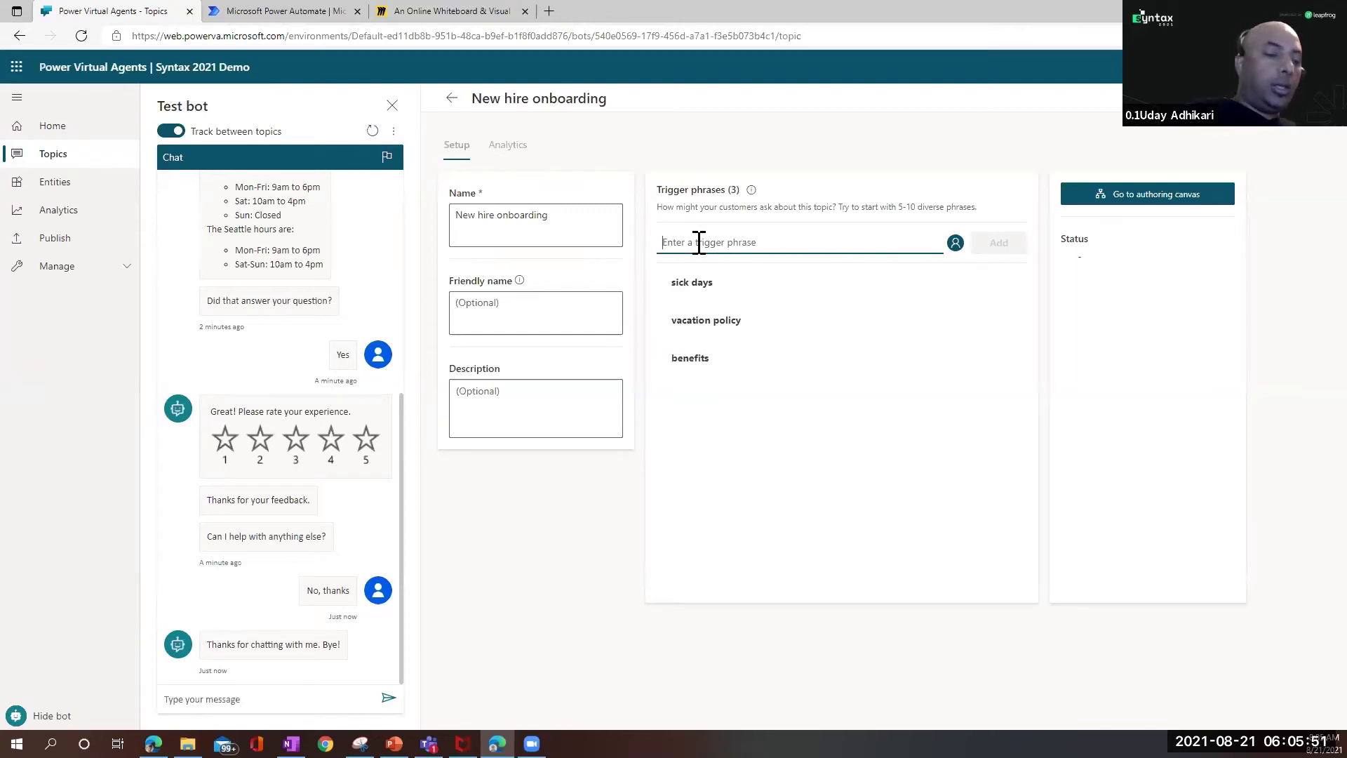
text(pa)
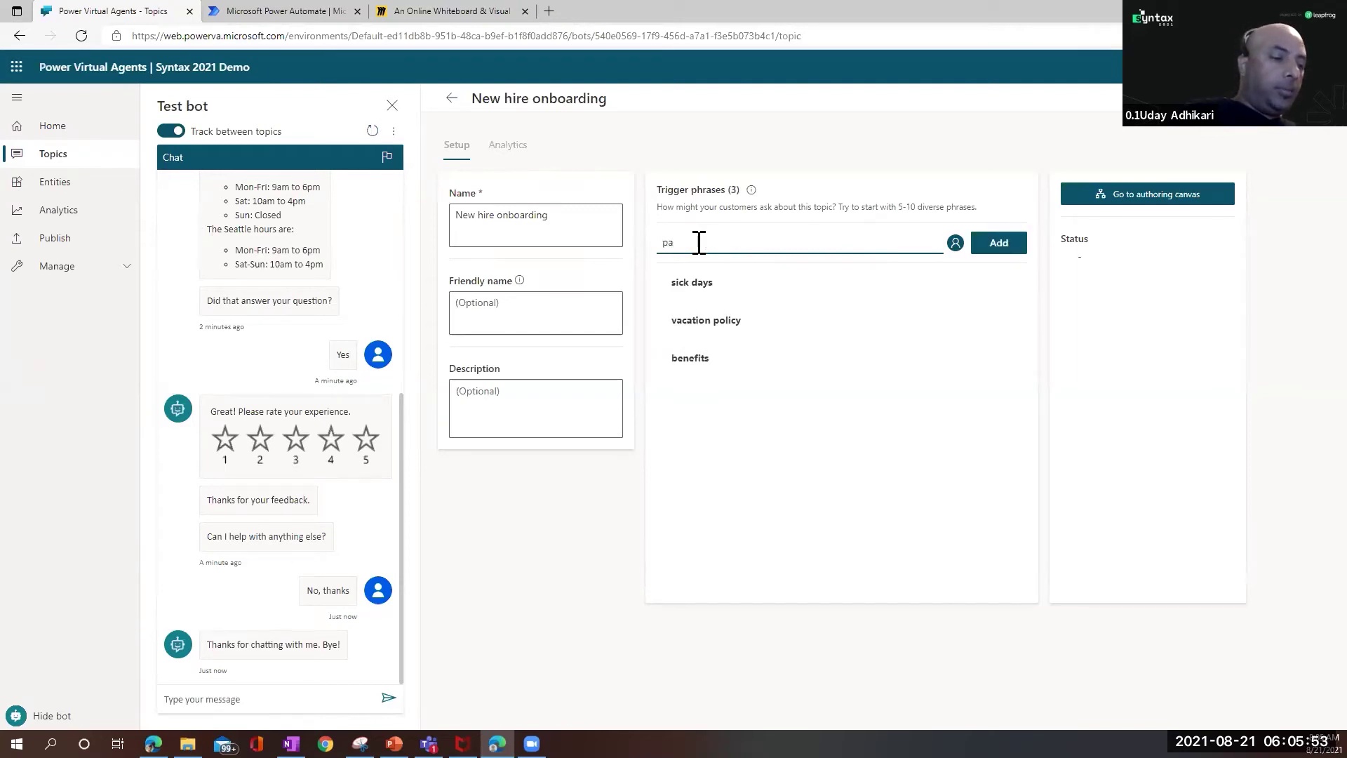
text(y period)
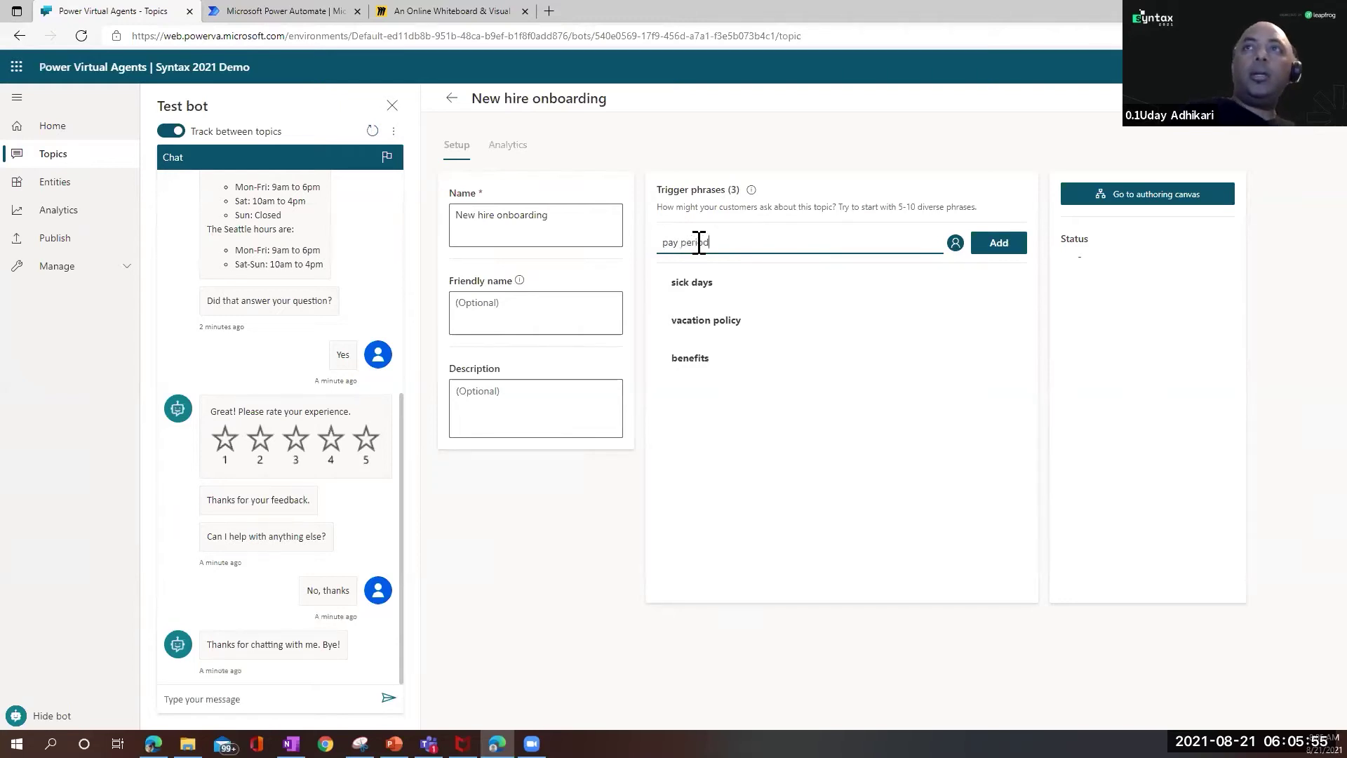
click(1004, 247)
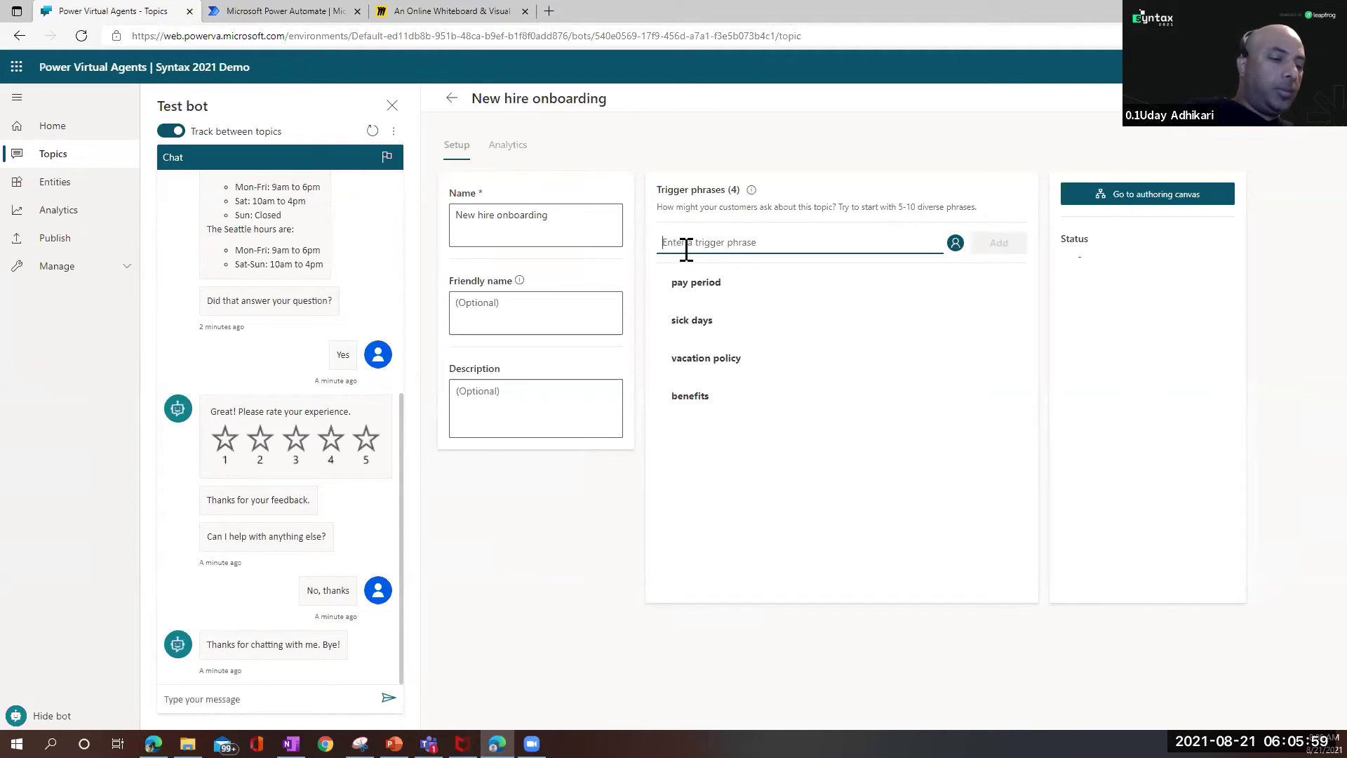
text(support number)
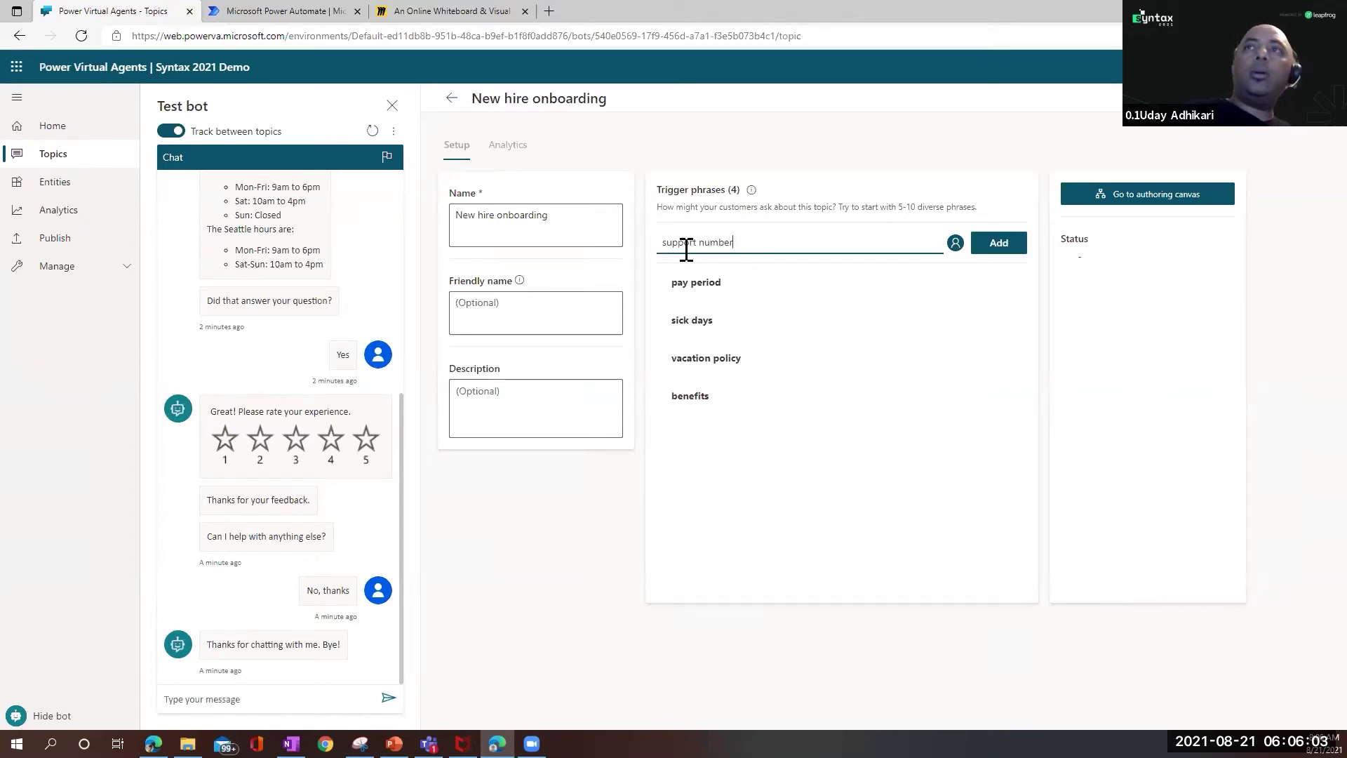
click(999, 246)
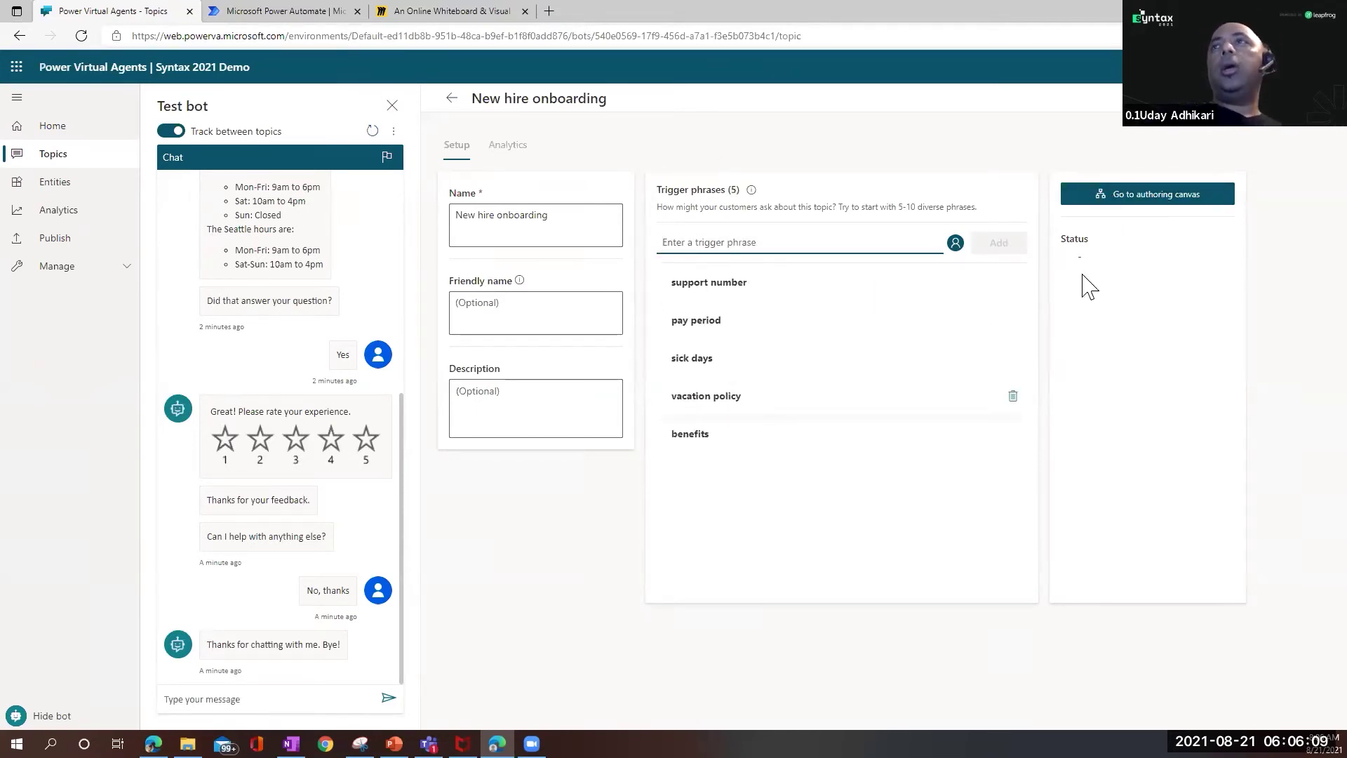
Step: Save the topic and write the greeting 'Welcome to onboarding bot', fixing the misspelling
click(1146, 199)
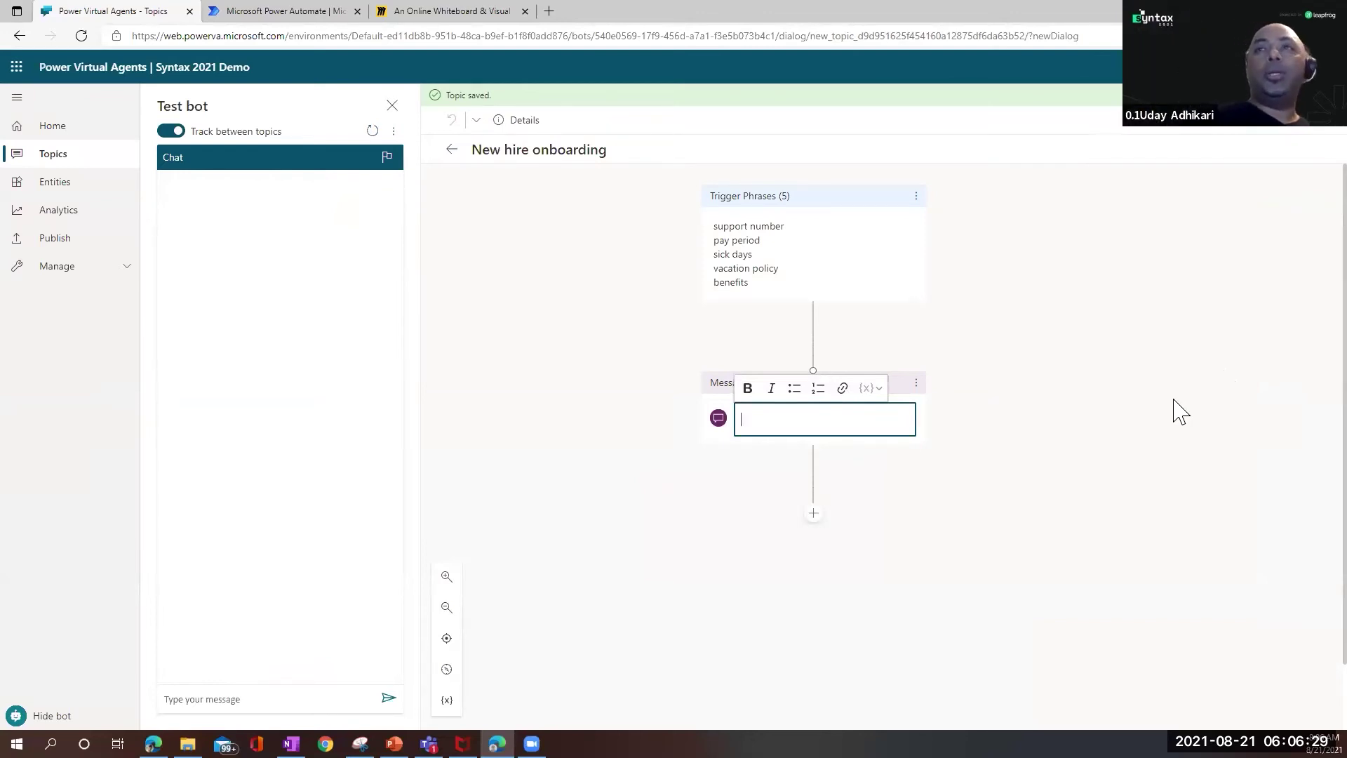
click(770, 414)
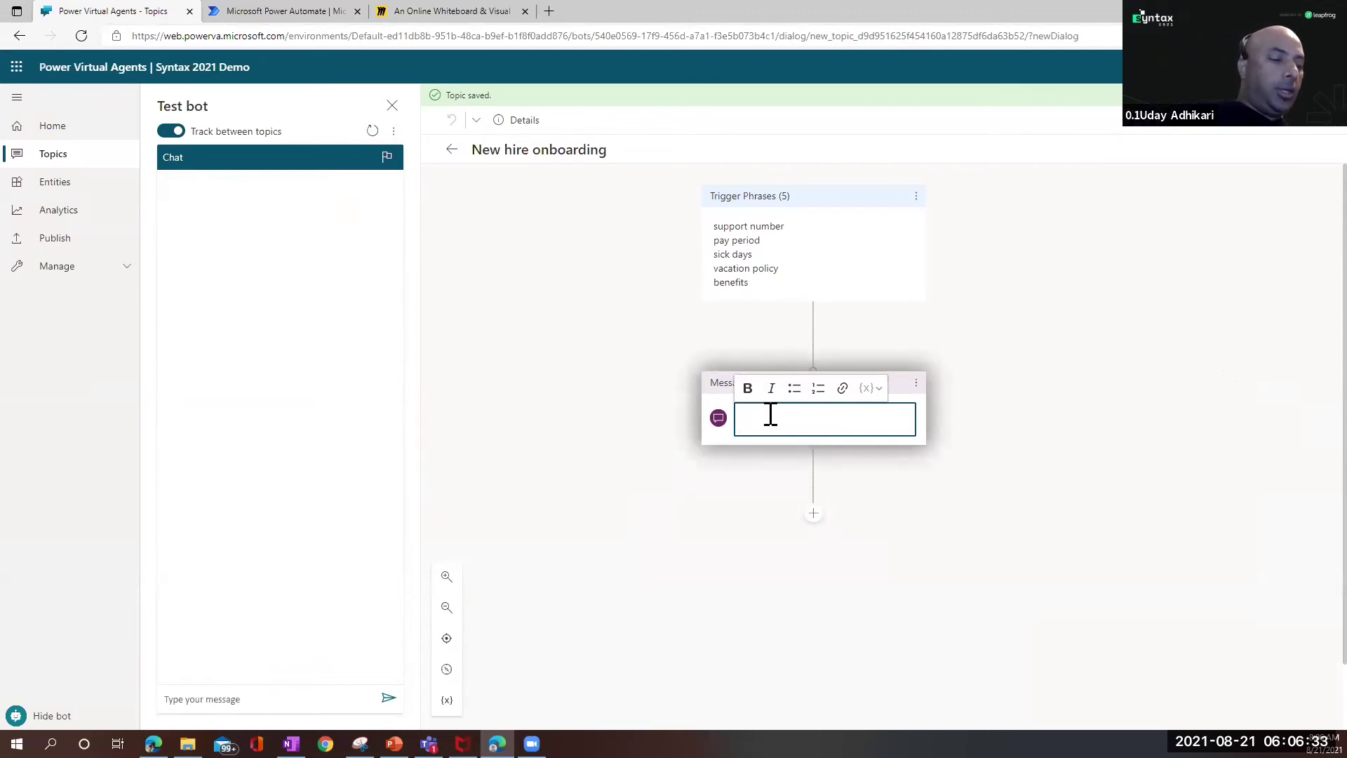
text(Welcome )
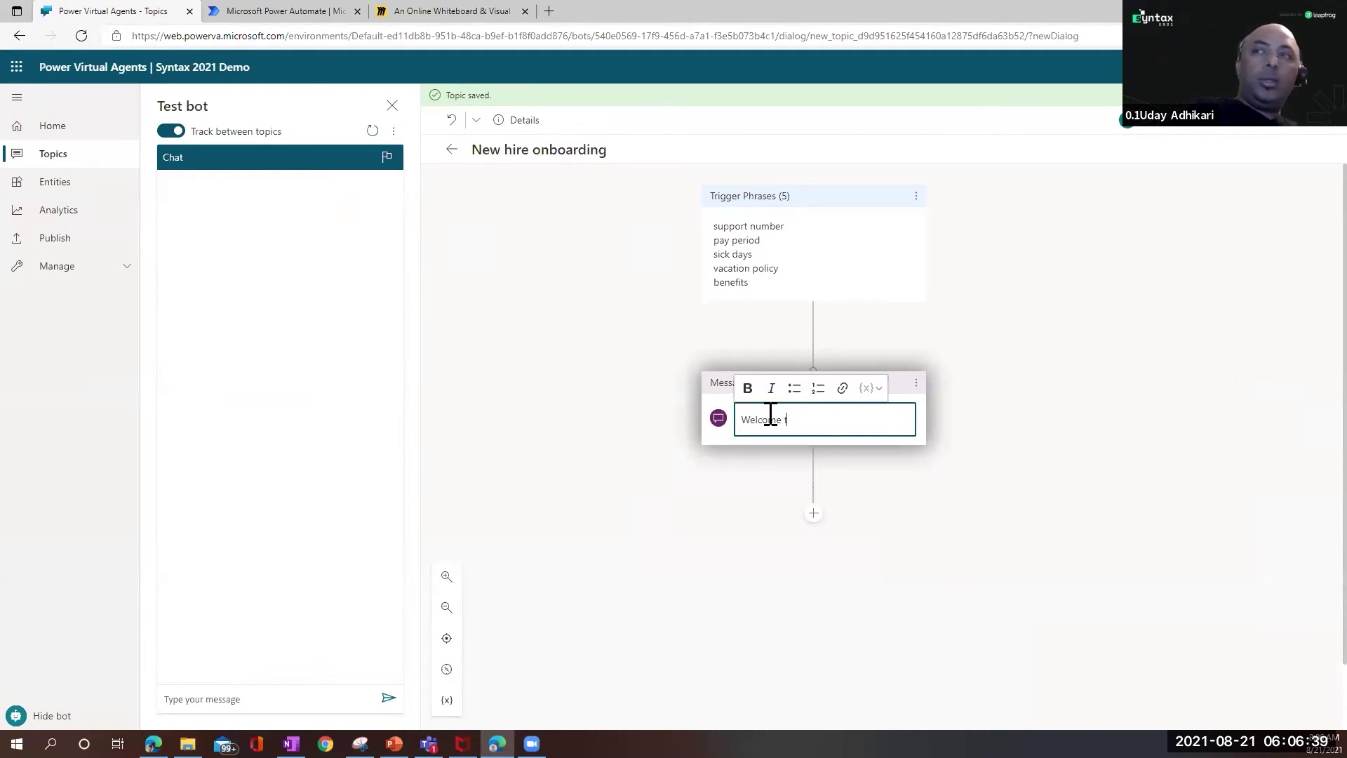
text(to )
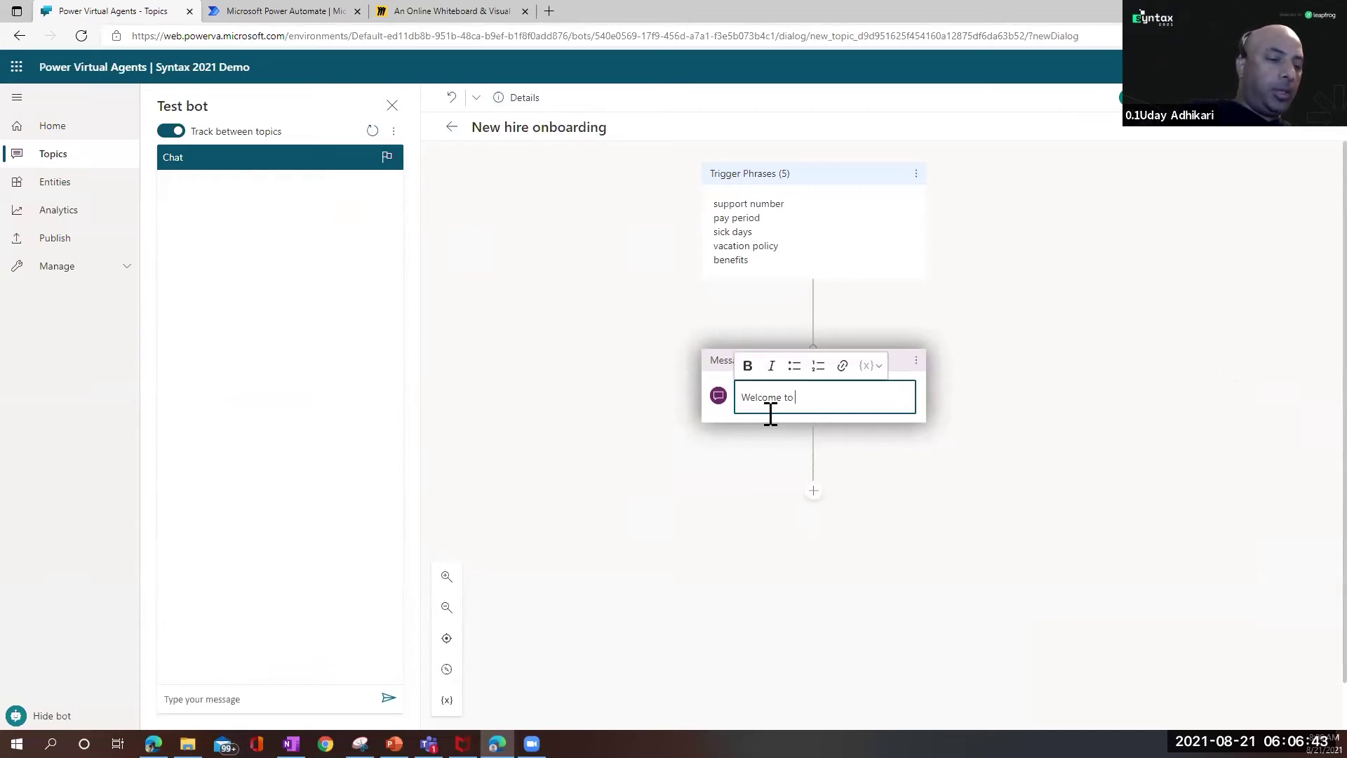
text(onboaridng bot!)
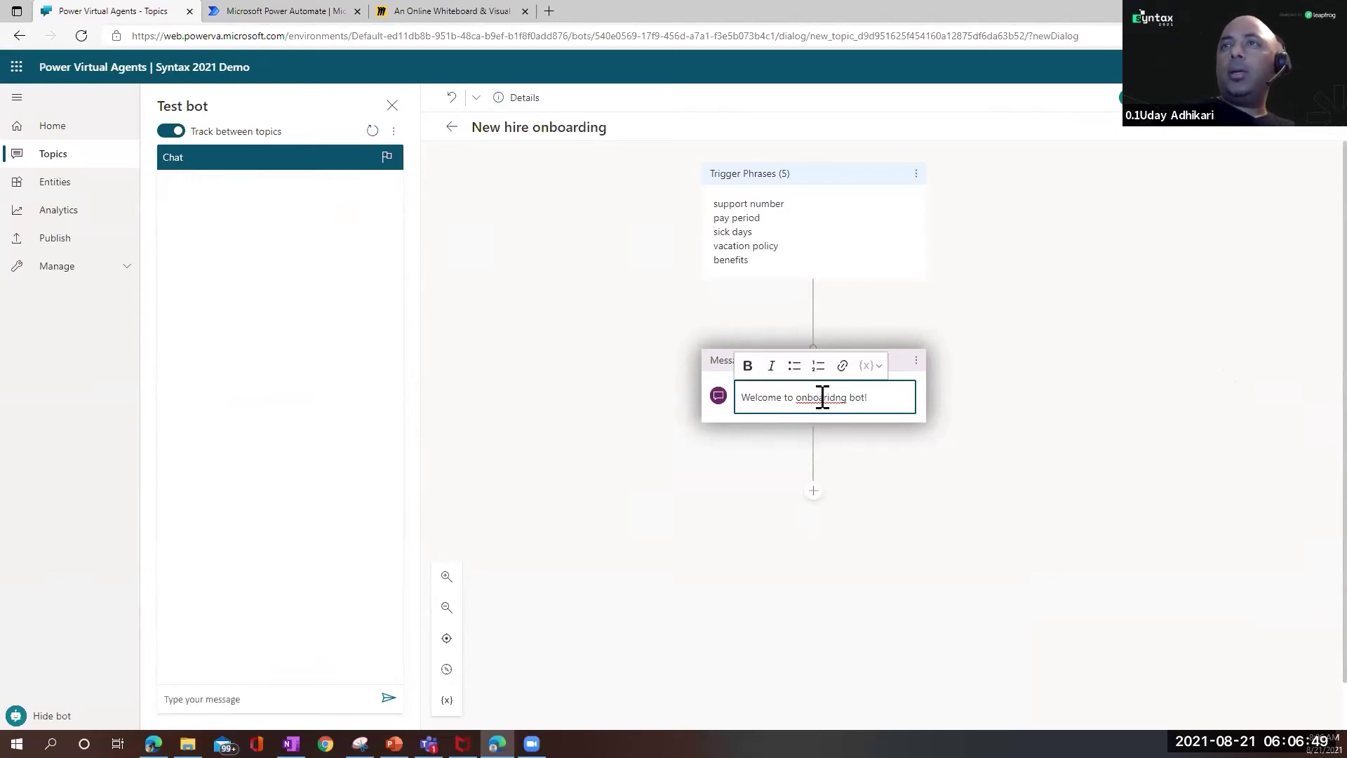
double_click(822, 397)
text(onboarding)
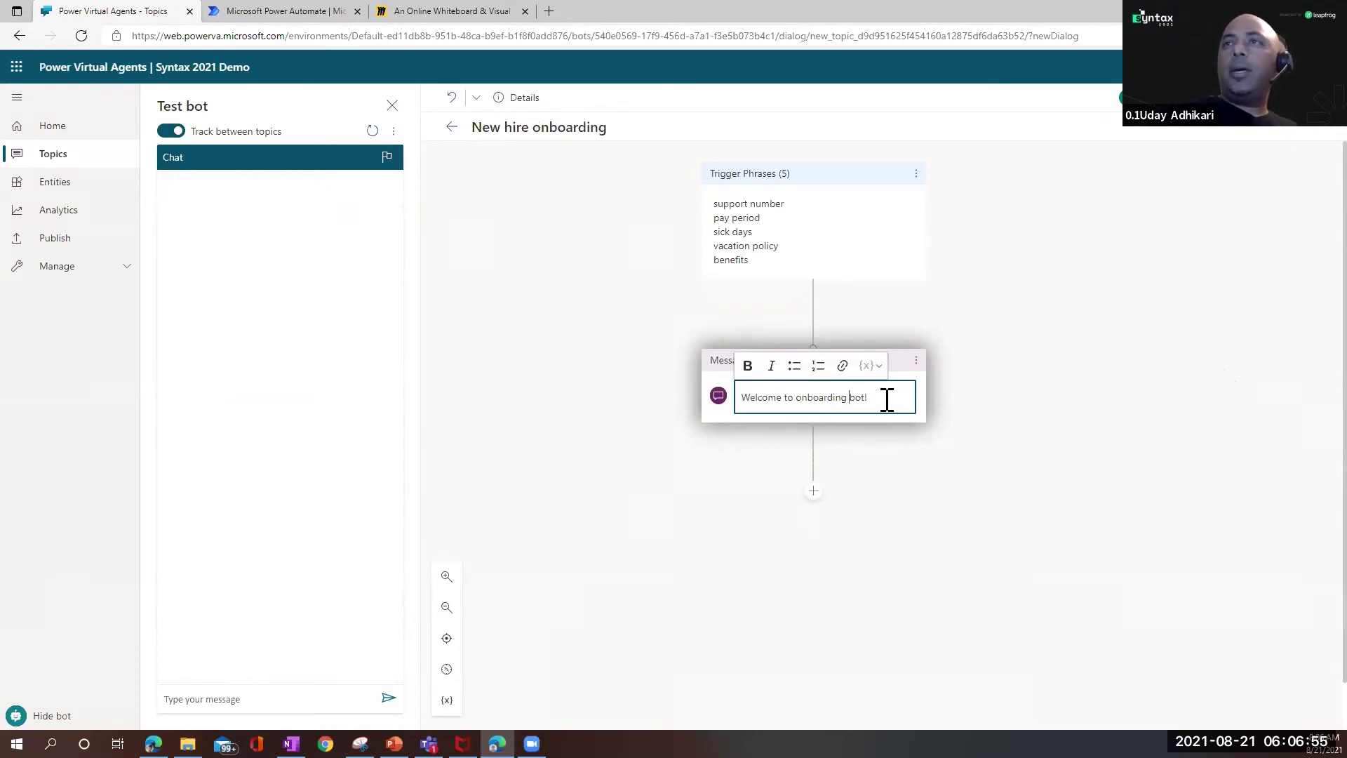
Step: Complete the greeting with 'How can I help you today' and hide the test chat
text(can I help you toa)
key(BackSpace)
key(BackSpace)
text(day)
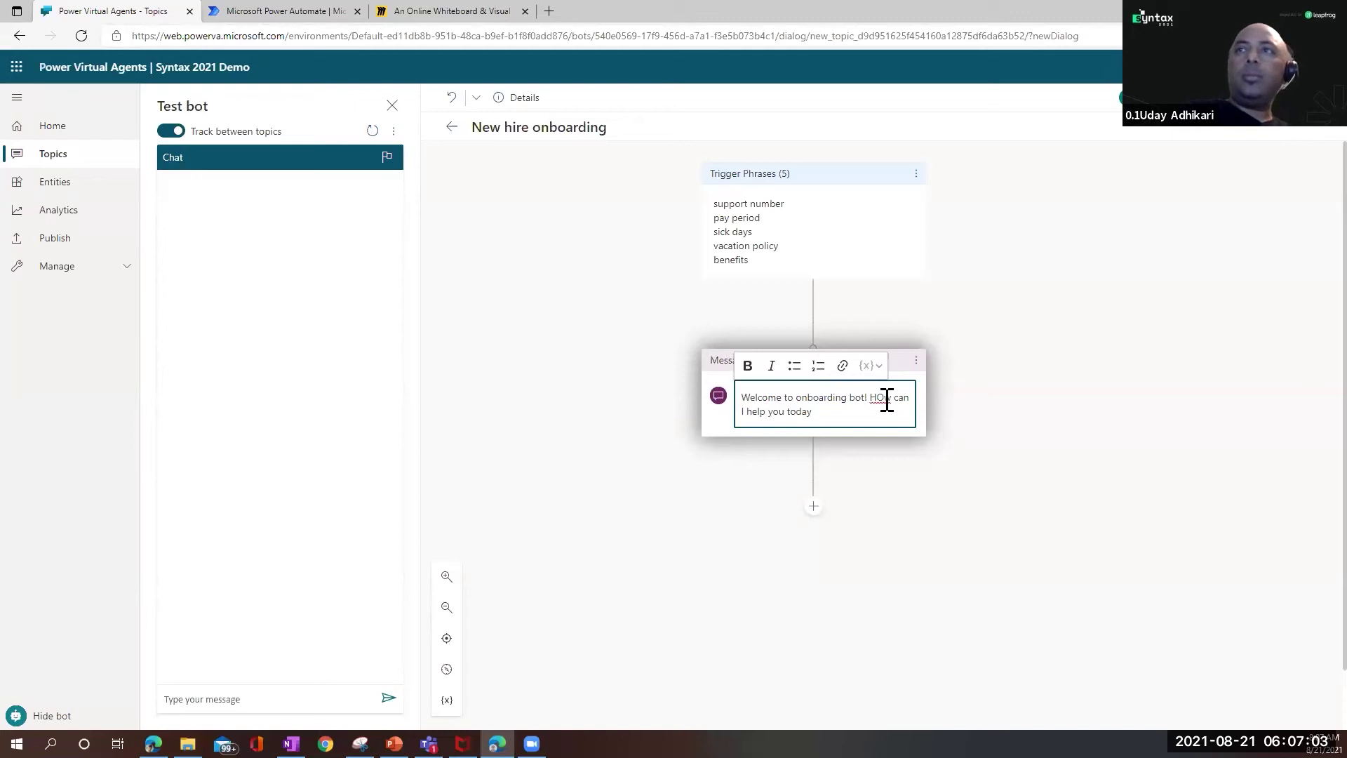
key(BackSpace)
text(o)
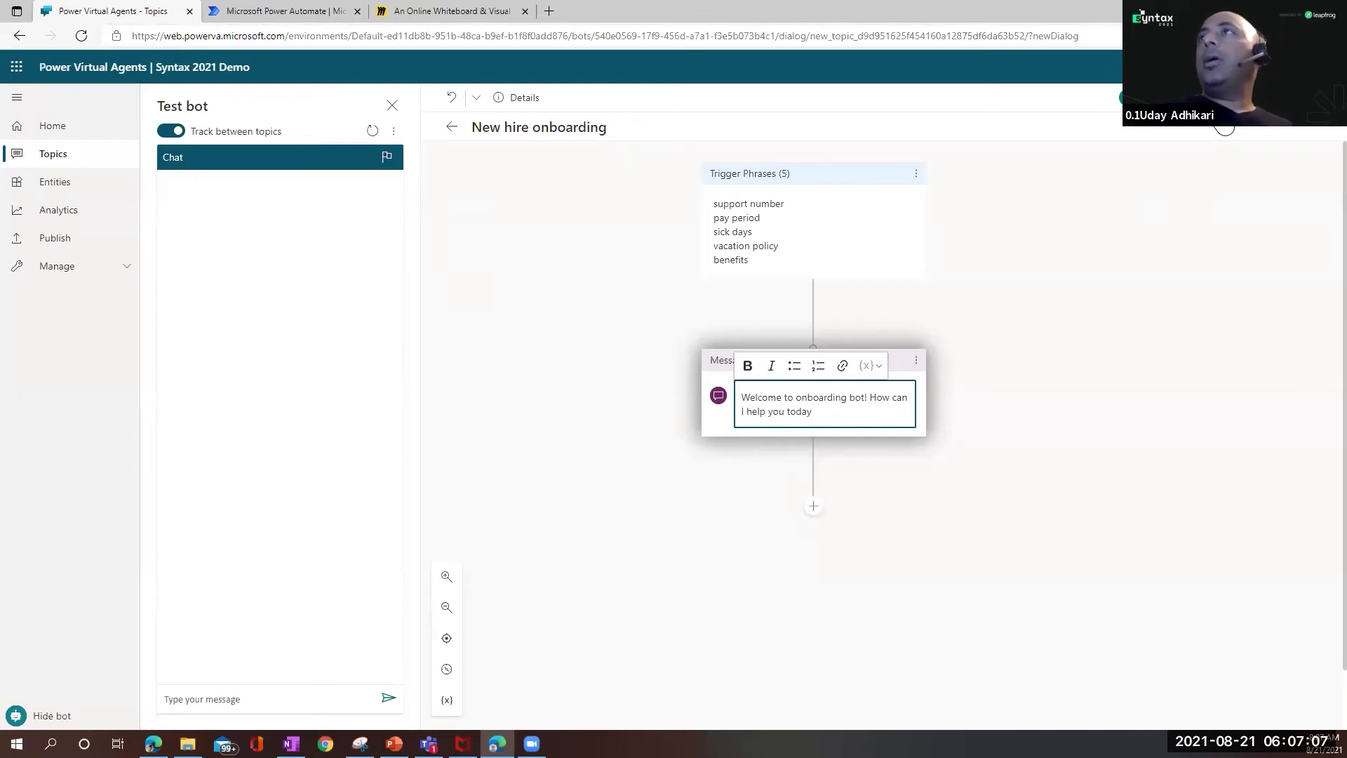
click(1243, 129)
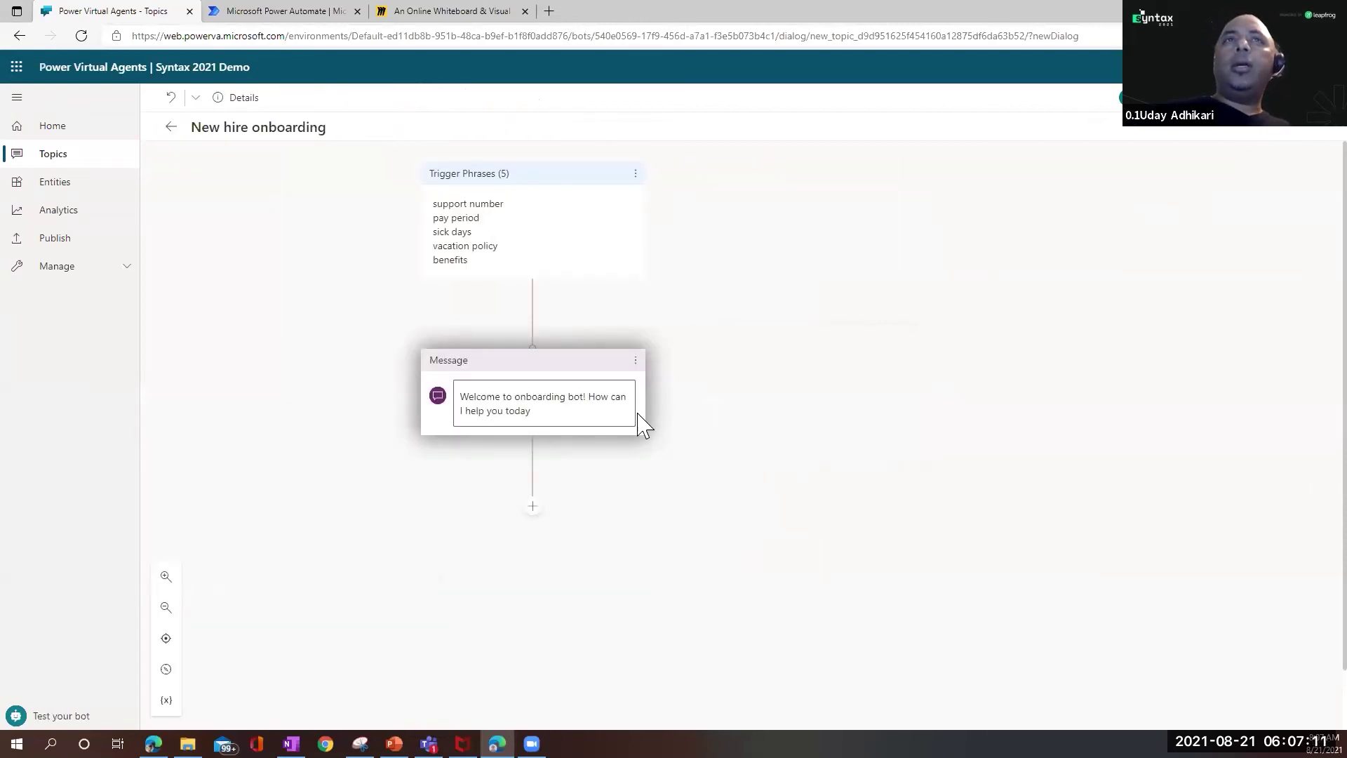
Step: Reopen the test chat and send 'vacation' to trigger the onboarding welcome reply
click(59, 715)
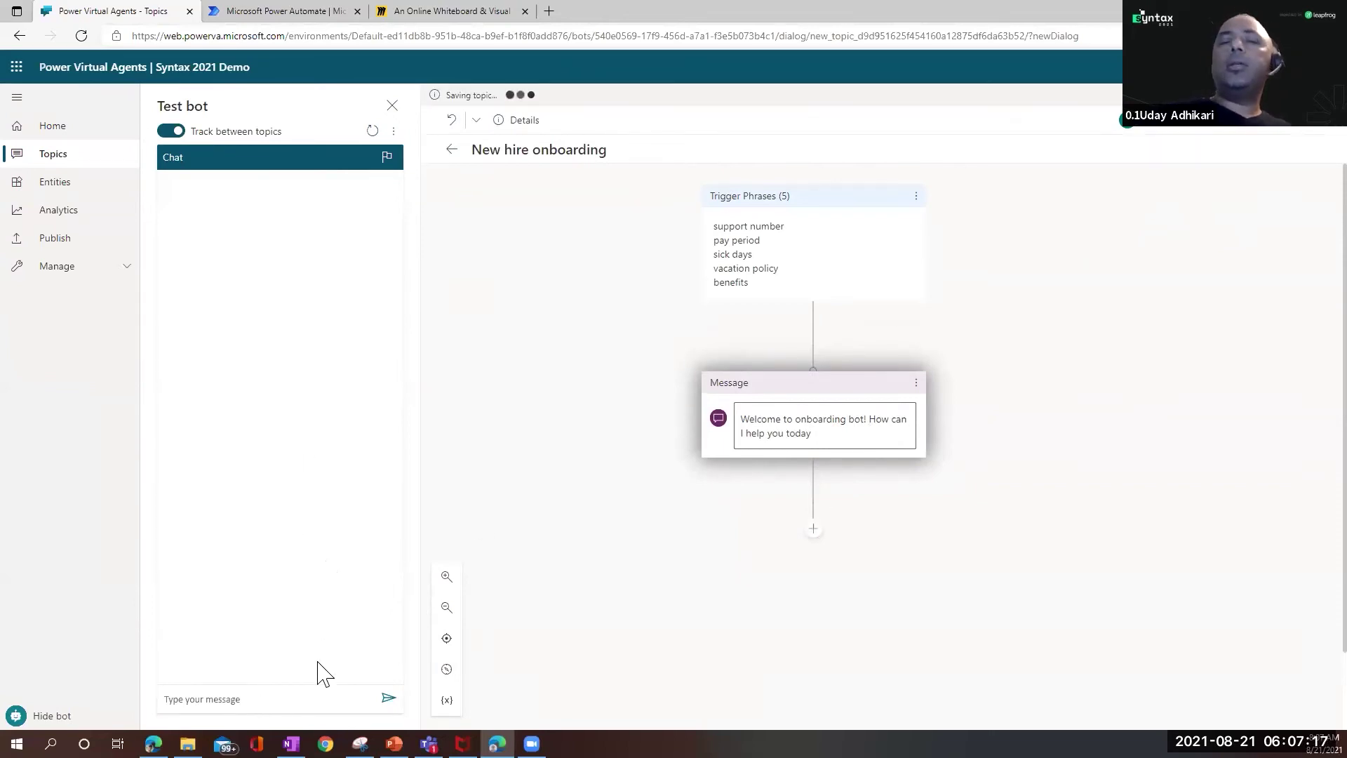
click(194, 699)
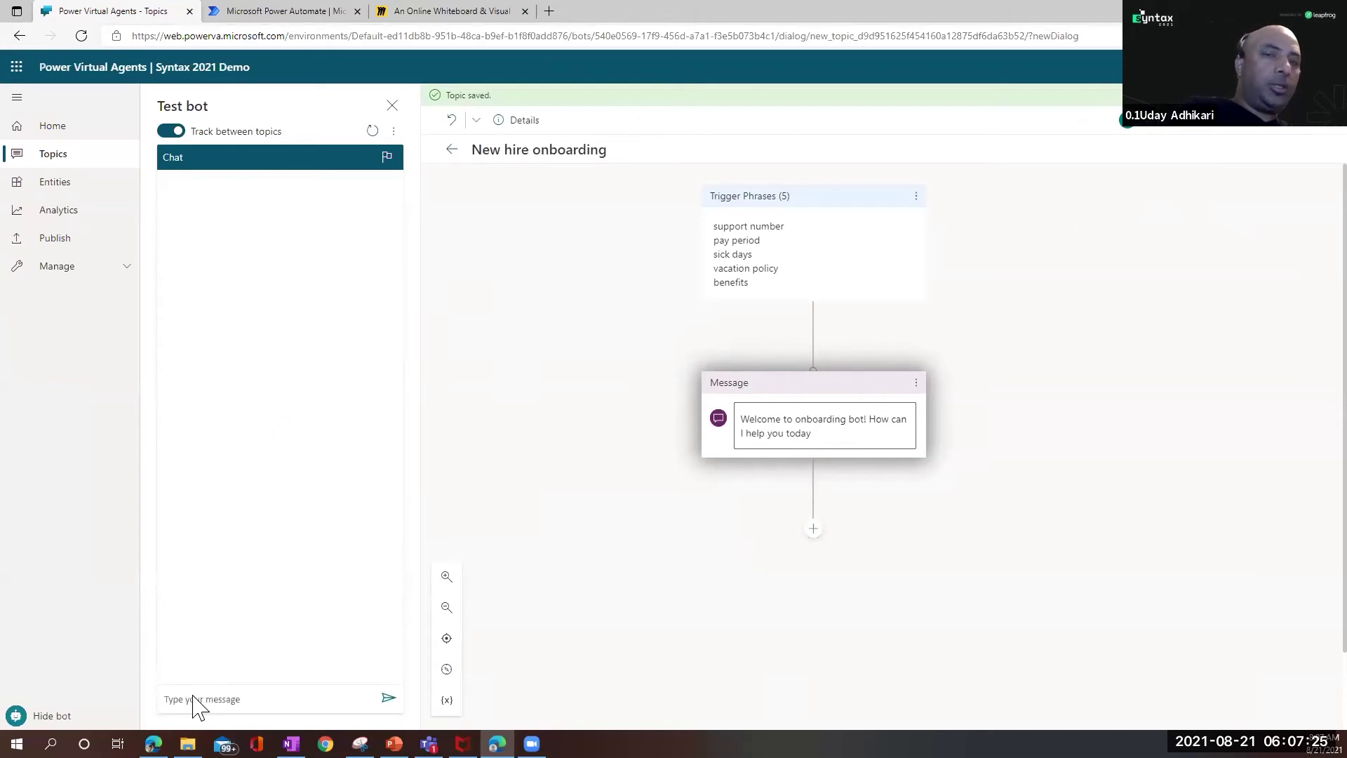
click(197, 706)
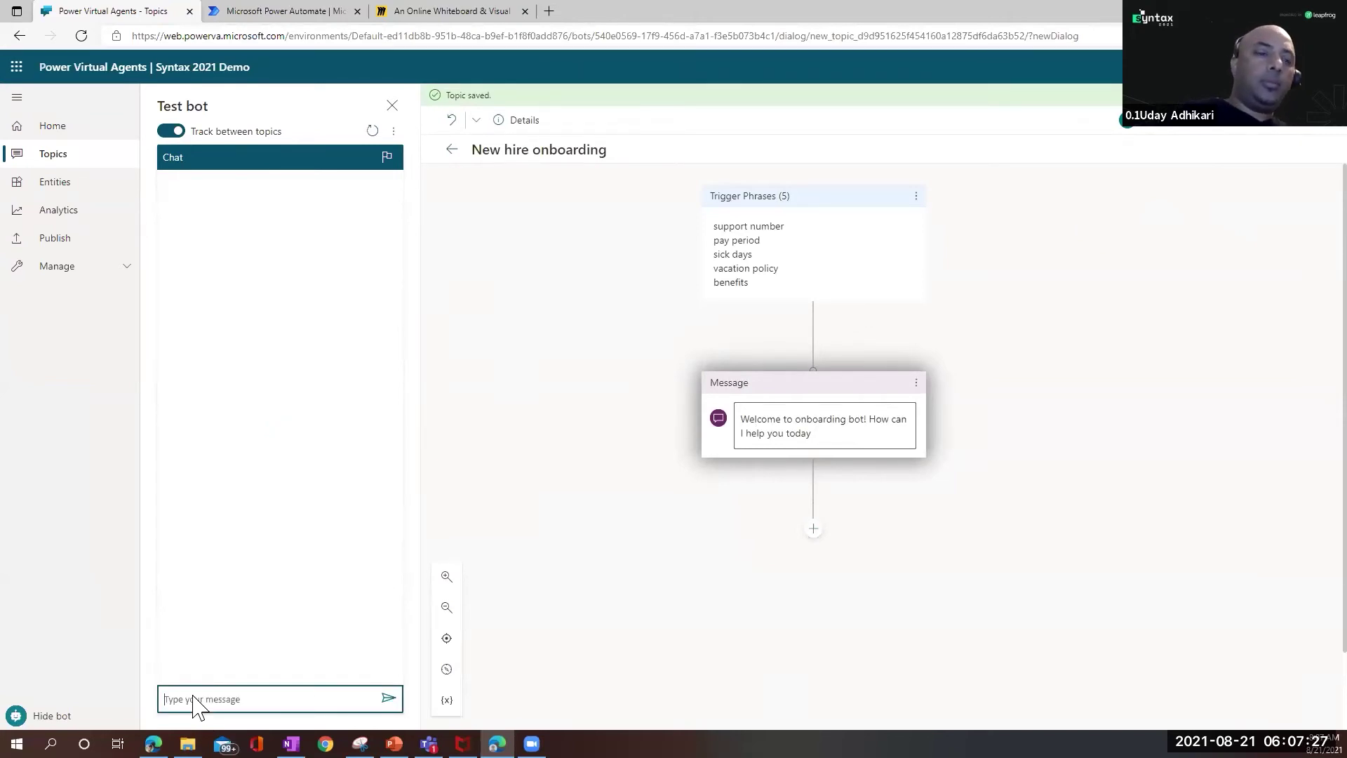
text(vacation)
key(Return)
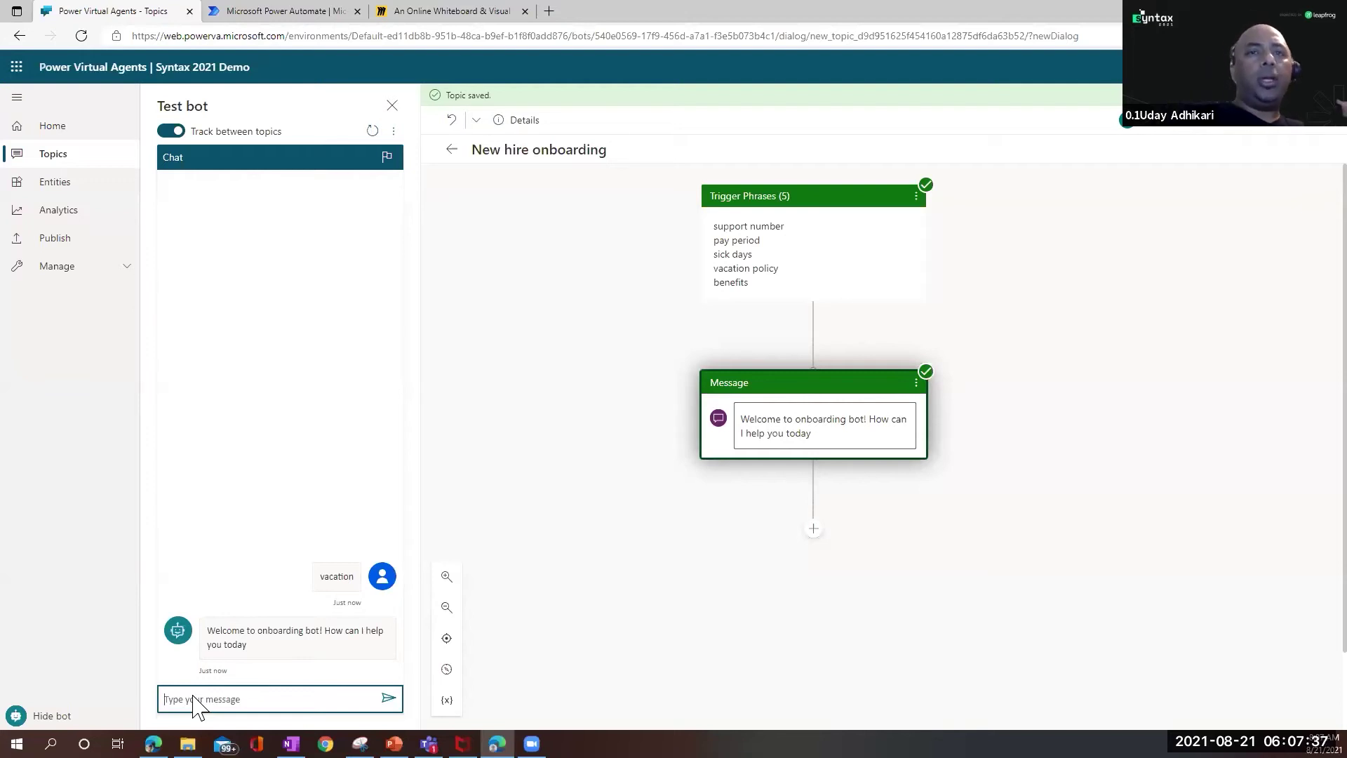
click(828, 436)
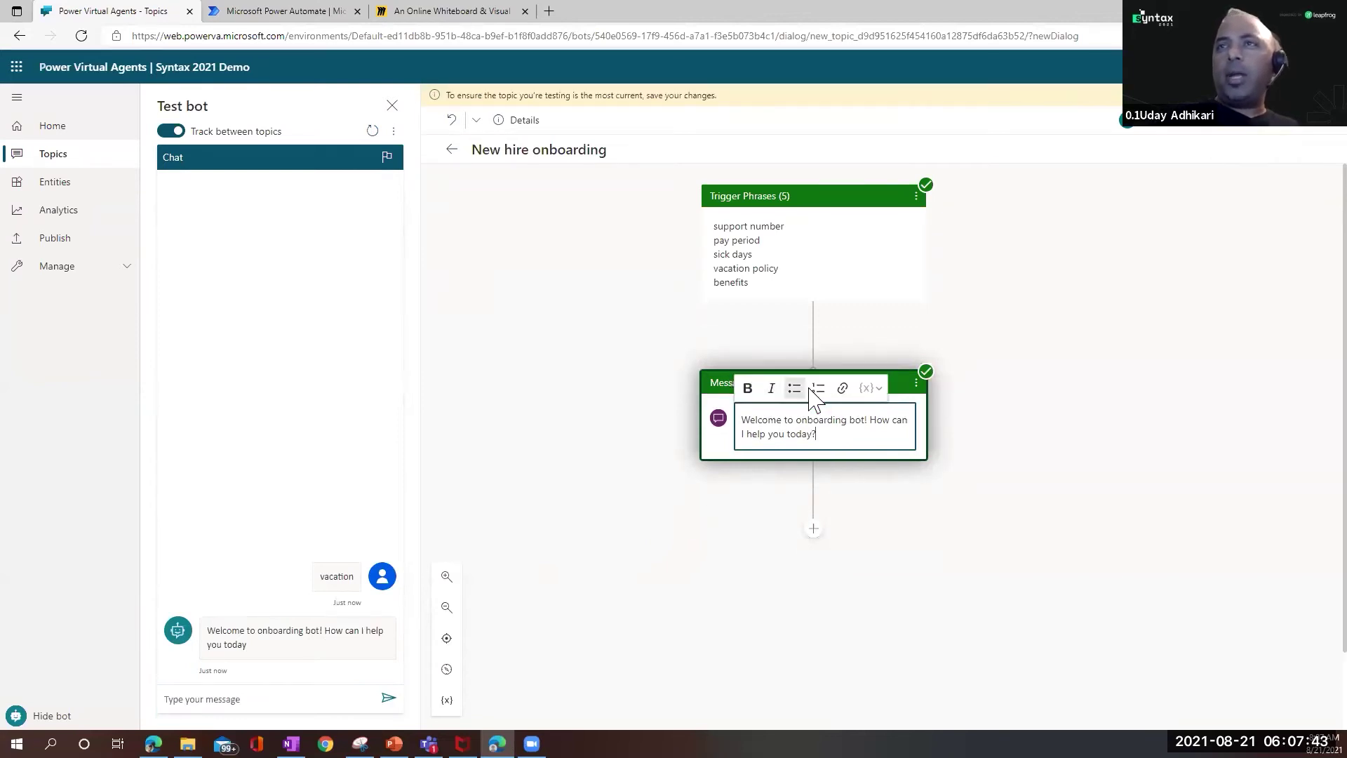
Step: Insert '#' before 'I help' in the greeting and save the topic
click(742, 432)
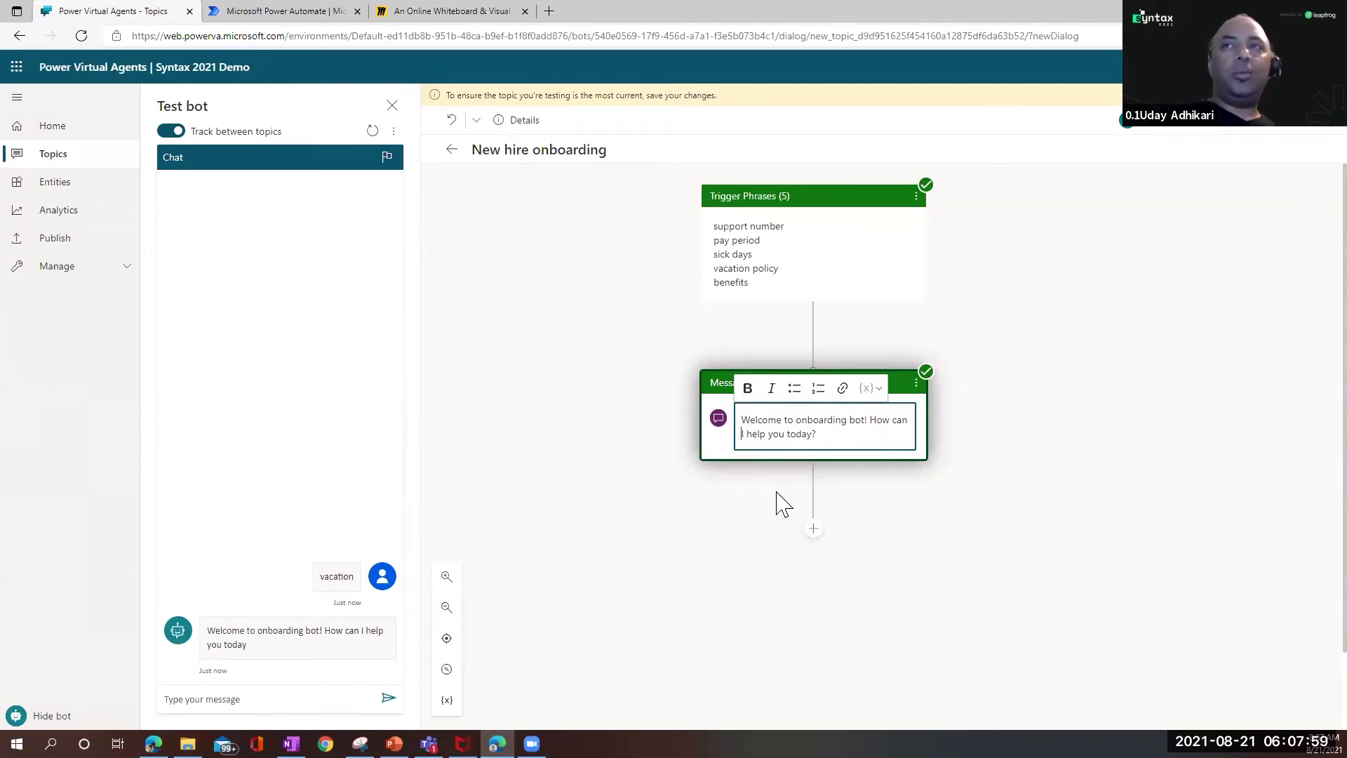
text(#)
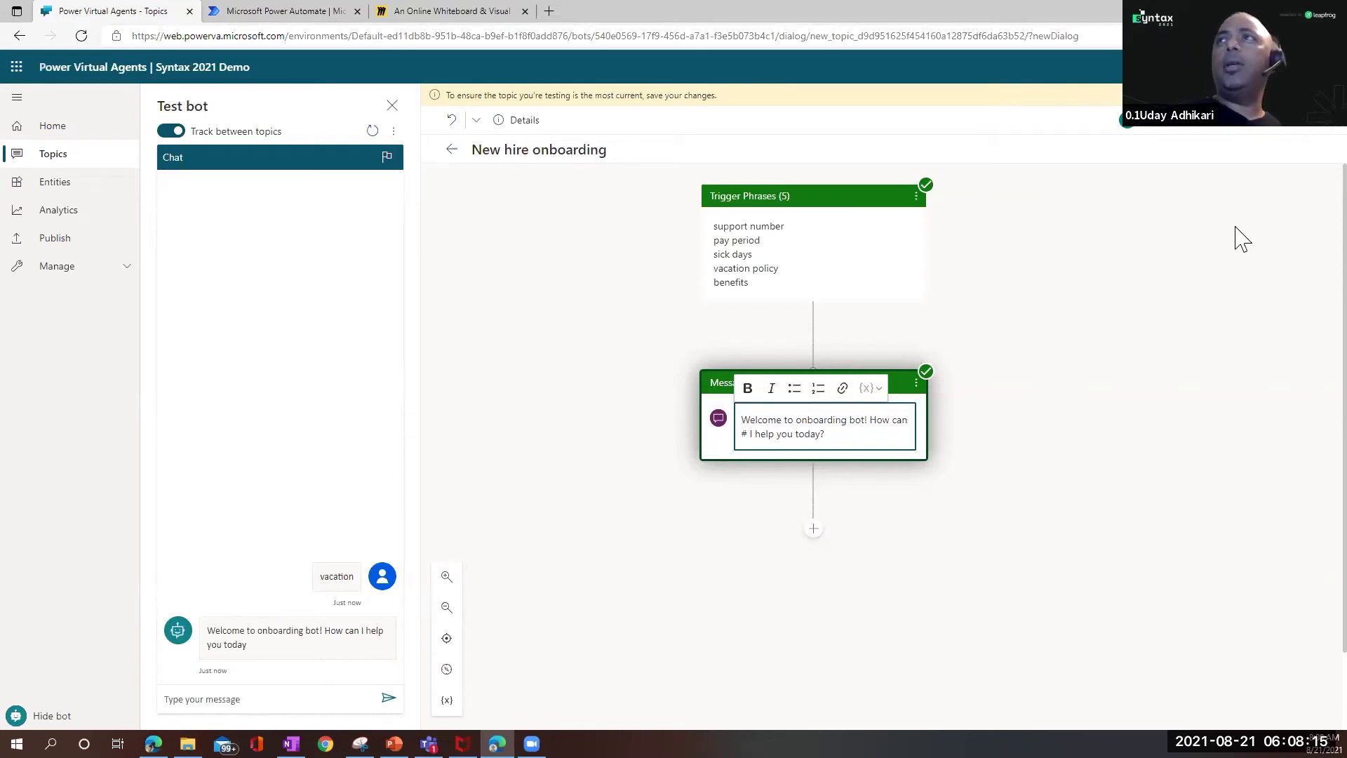
click(1306, 124)
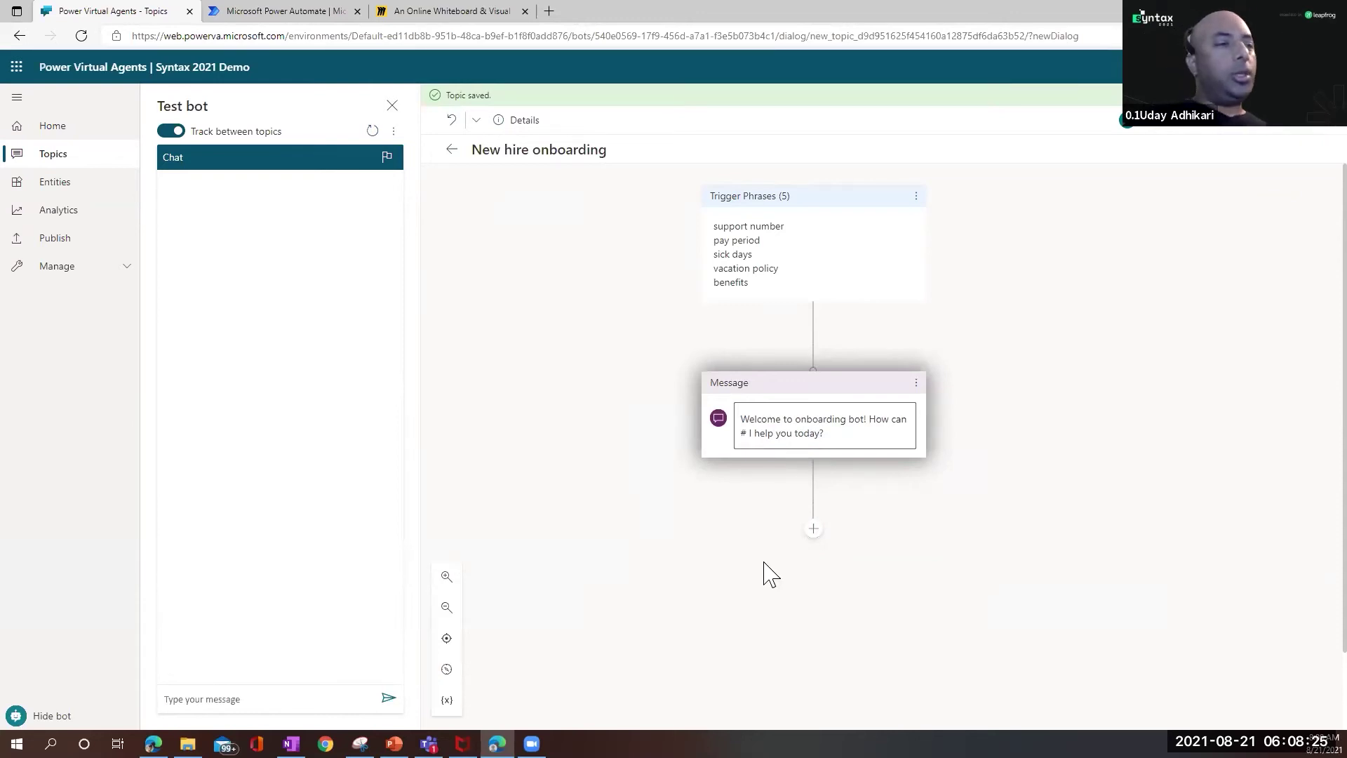
click(814, 532)
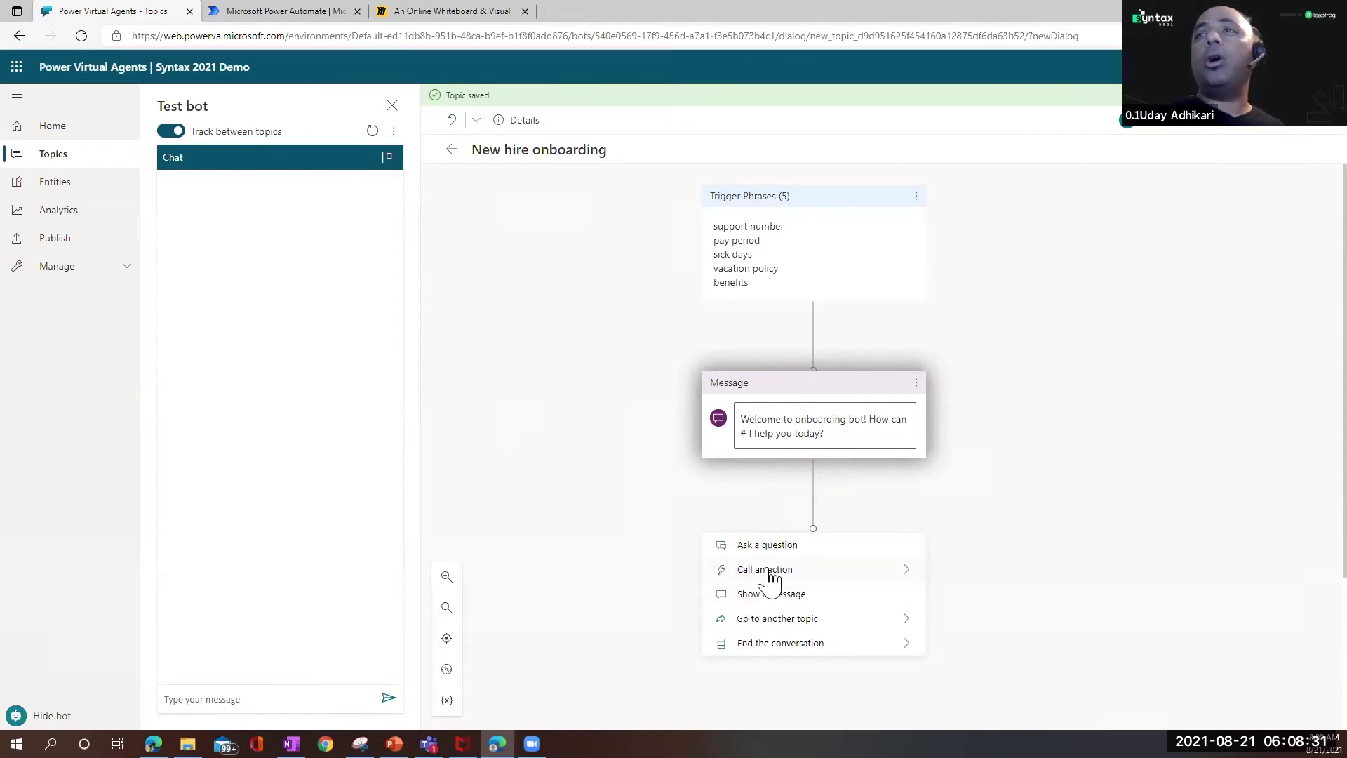
Step: Add a Call an action step and create a new Power Automate flow
click(907, 577)
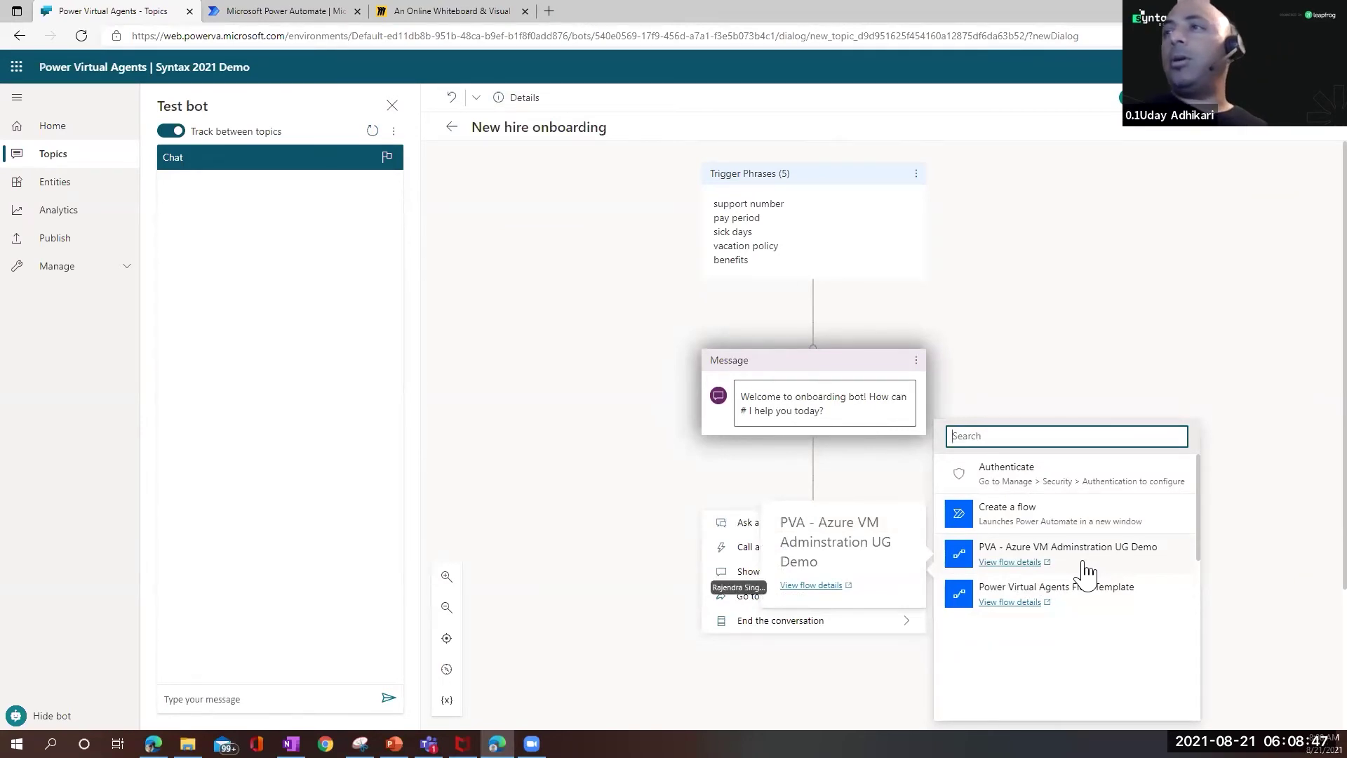
click(1018, 517)
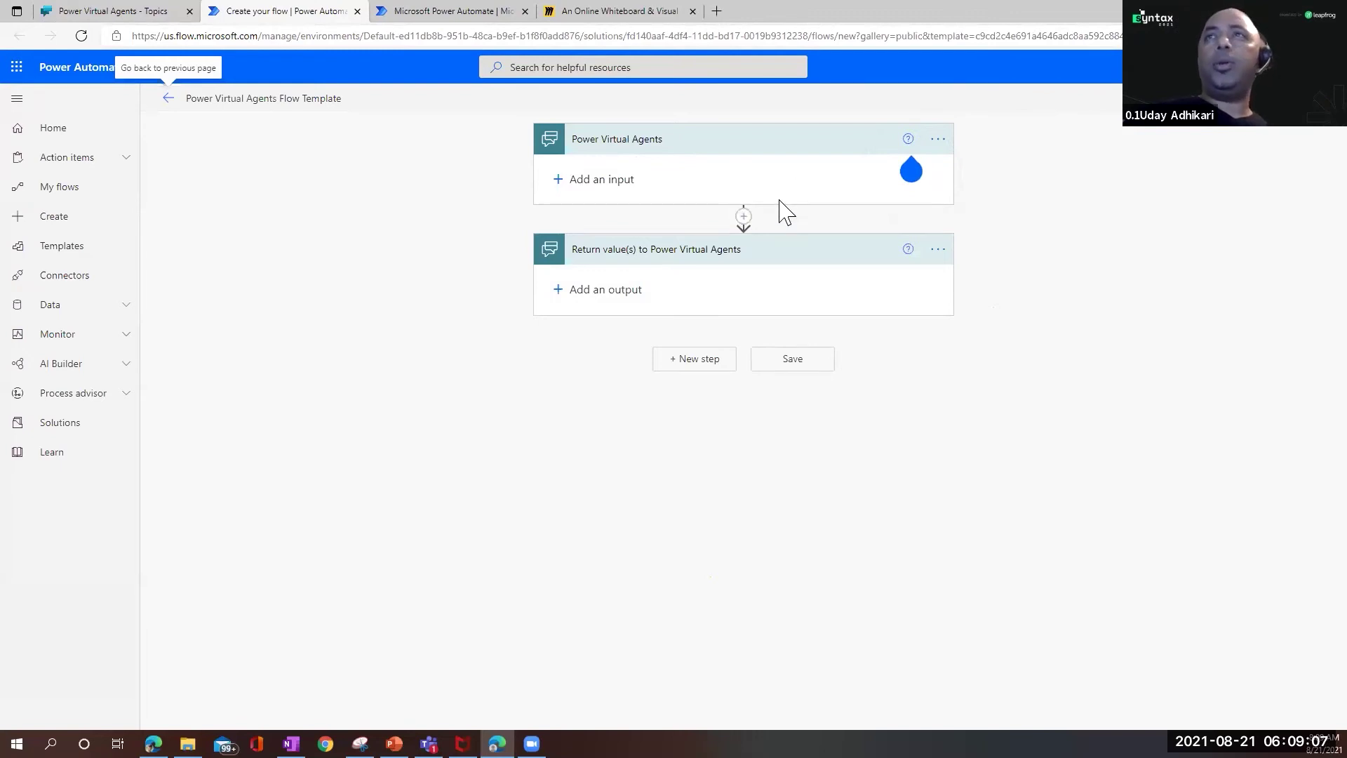
Step: Add an input to the flow trigger, save the flow, and close its tab
click(559, 180)
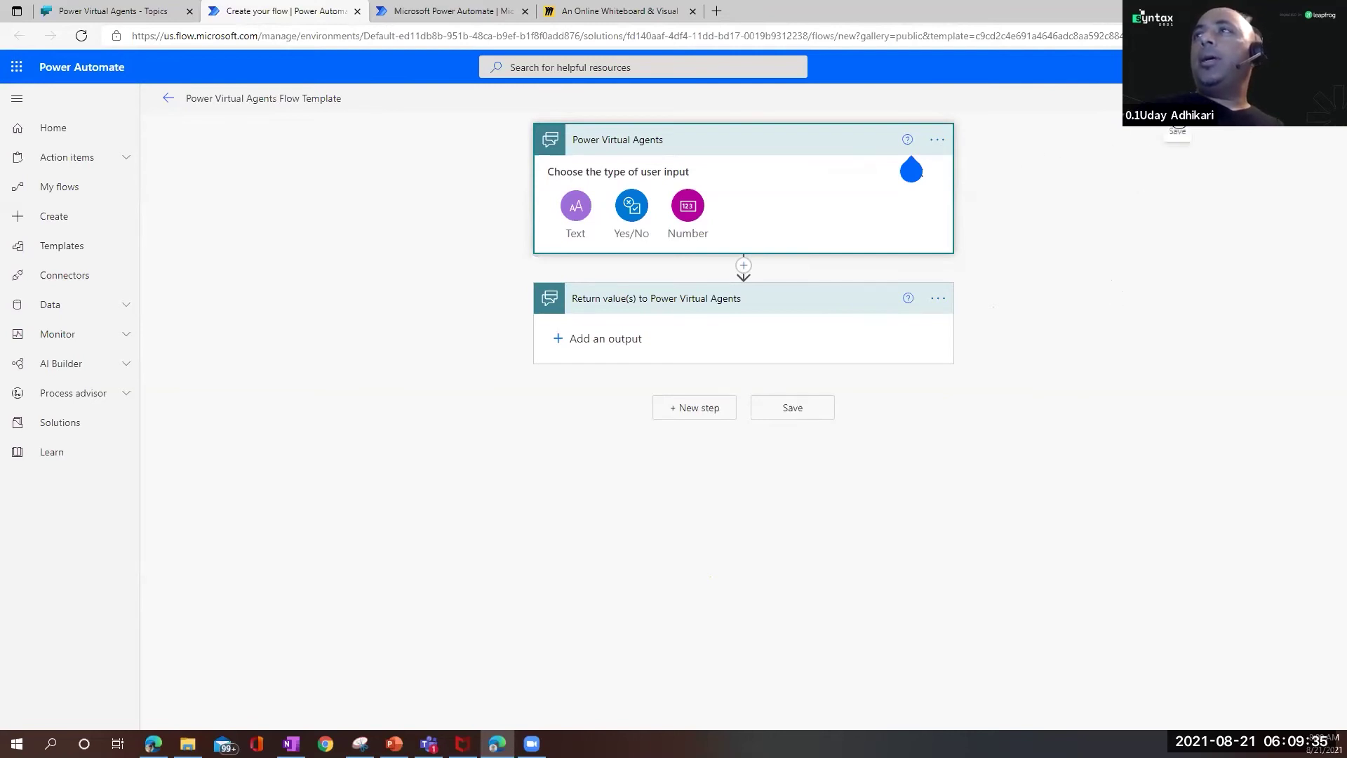
click(1177, 99)
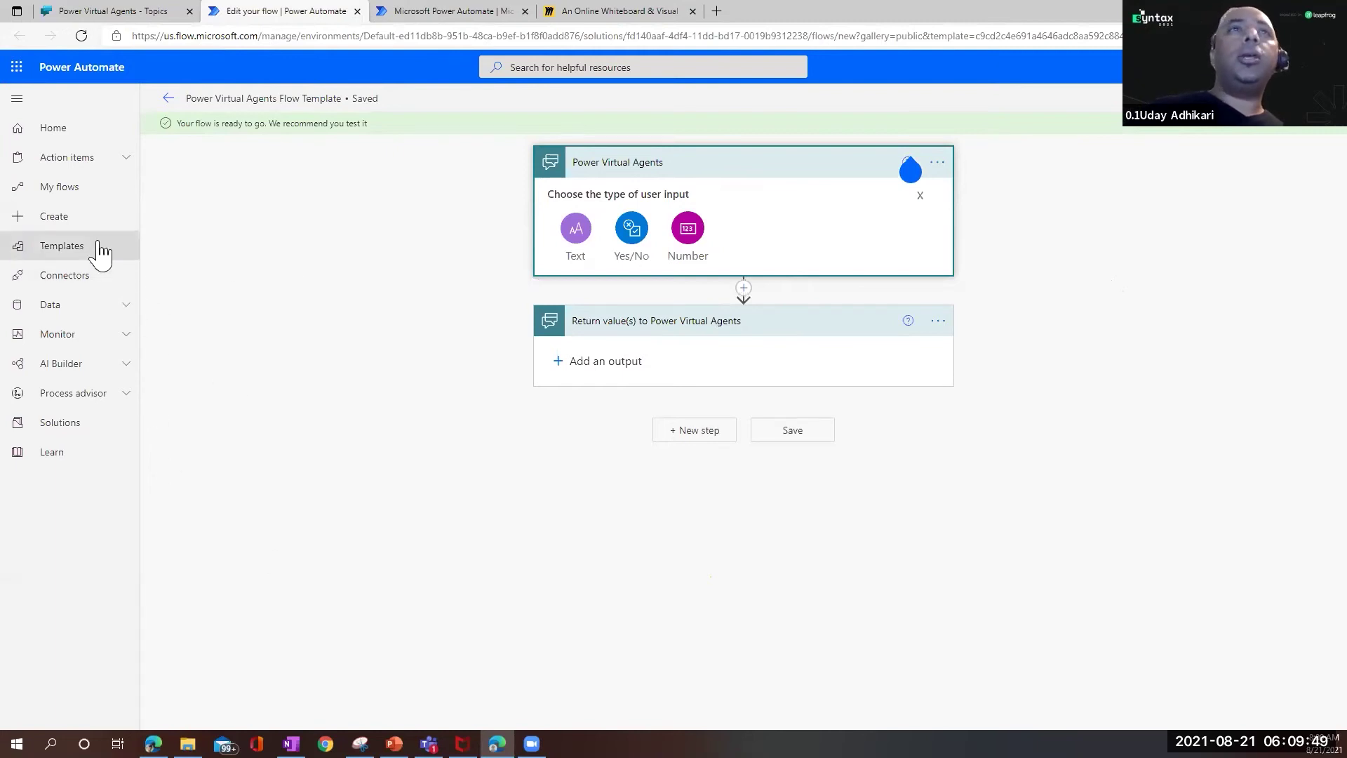
click(356, 12)
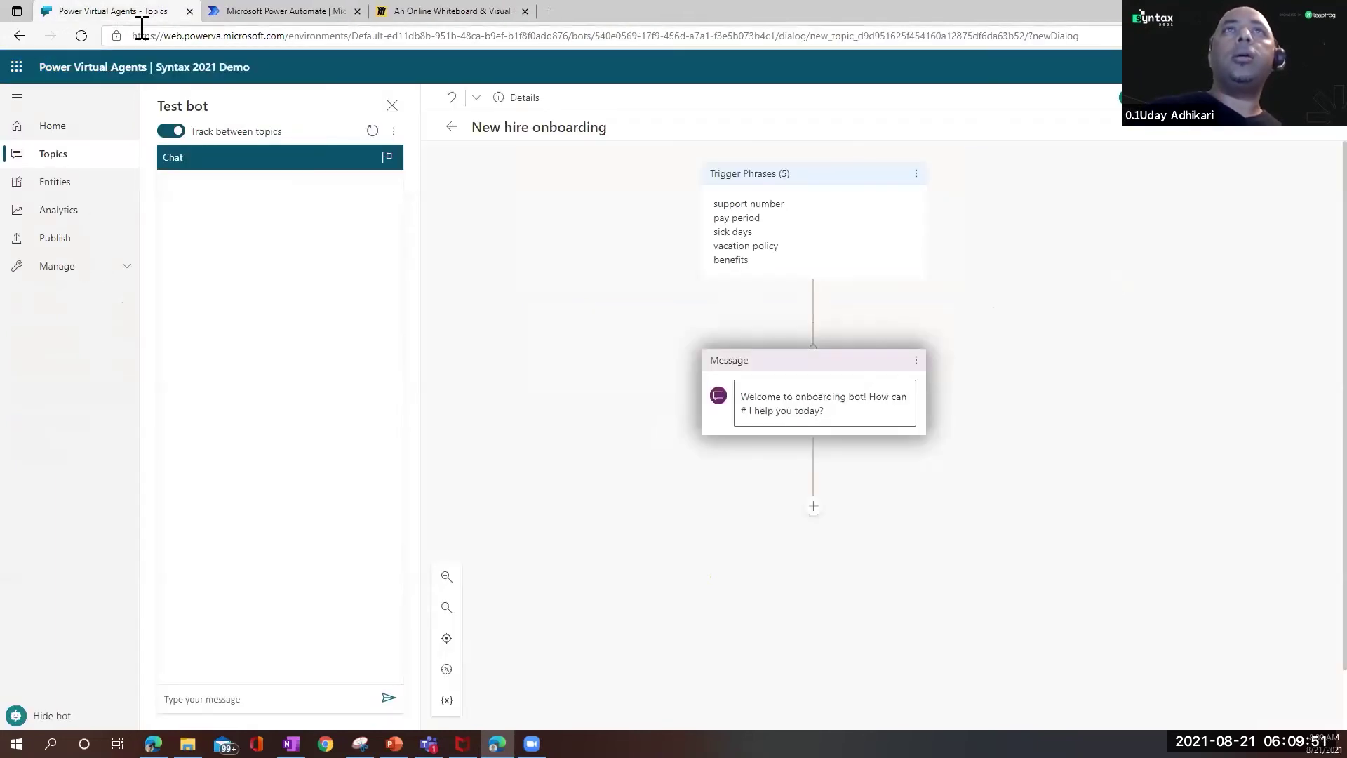
Step: Publish the latest bot content and open the bot's demo website
click(55, 239)
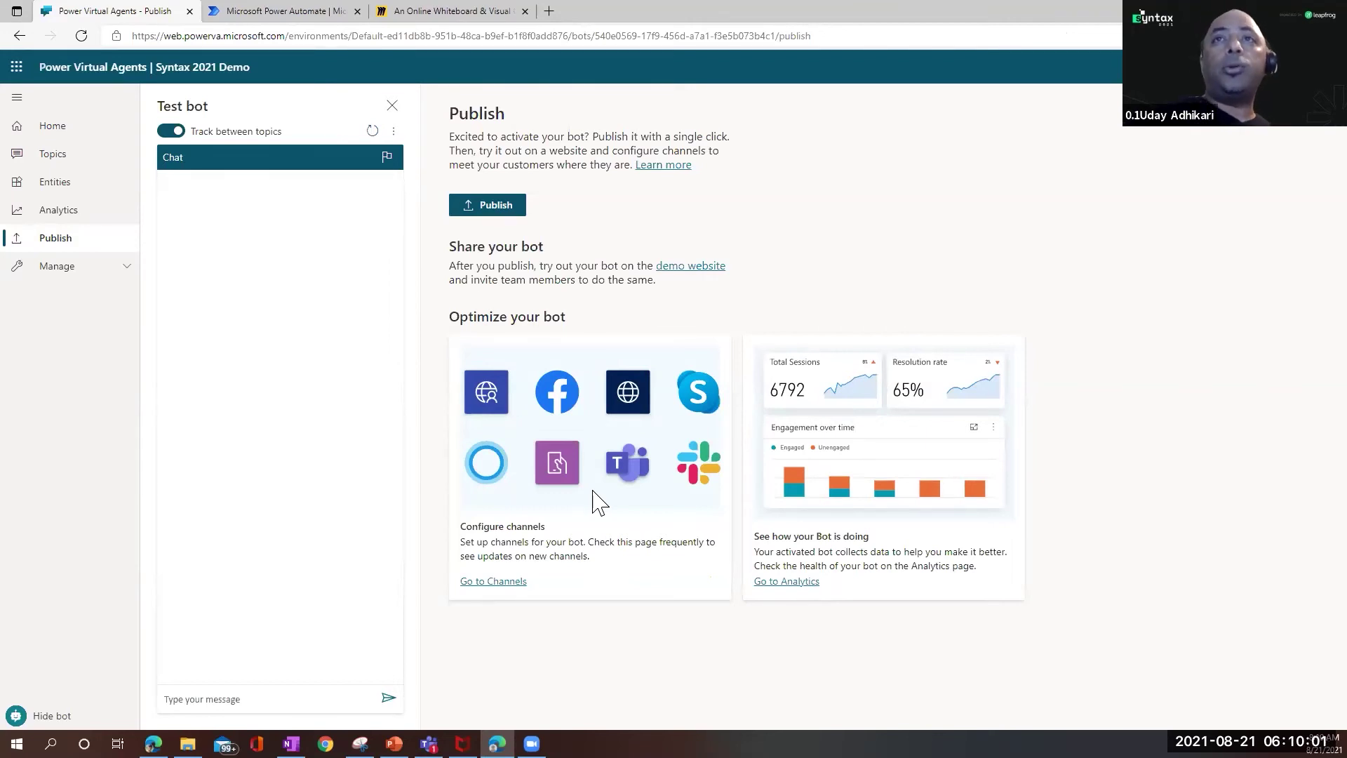
click(483, 210)
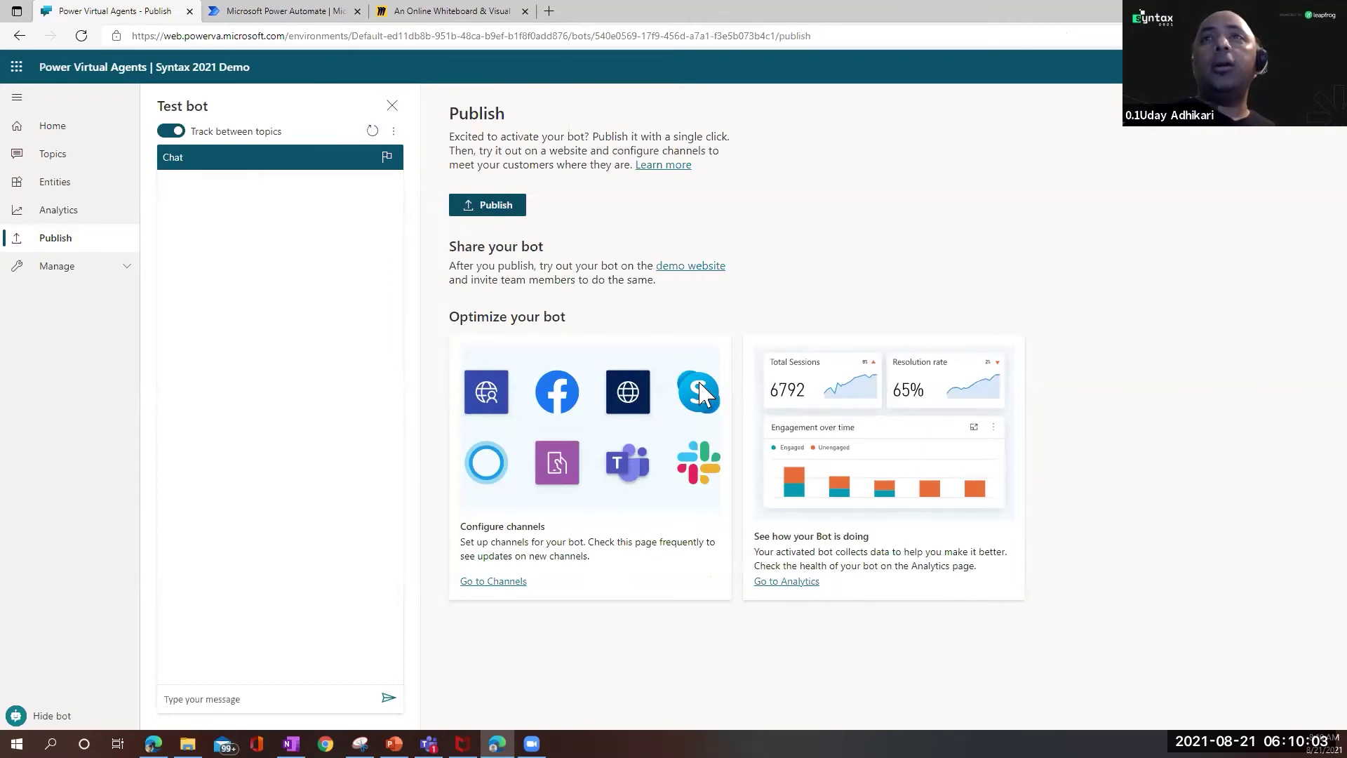
click(684, 429)
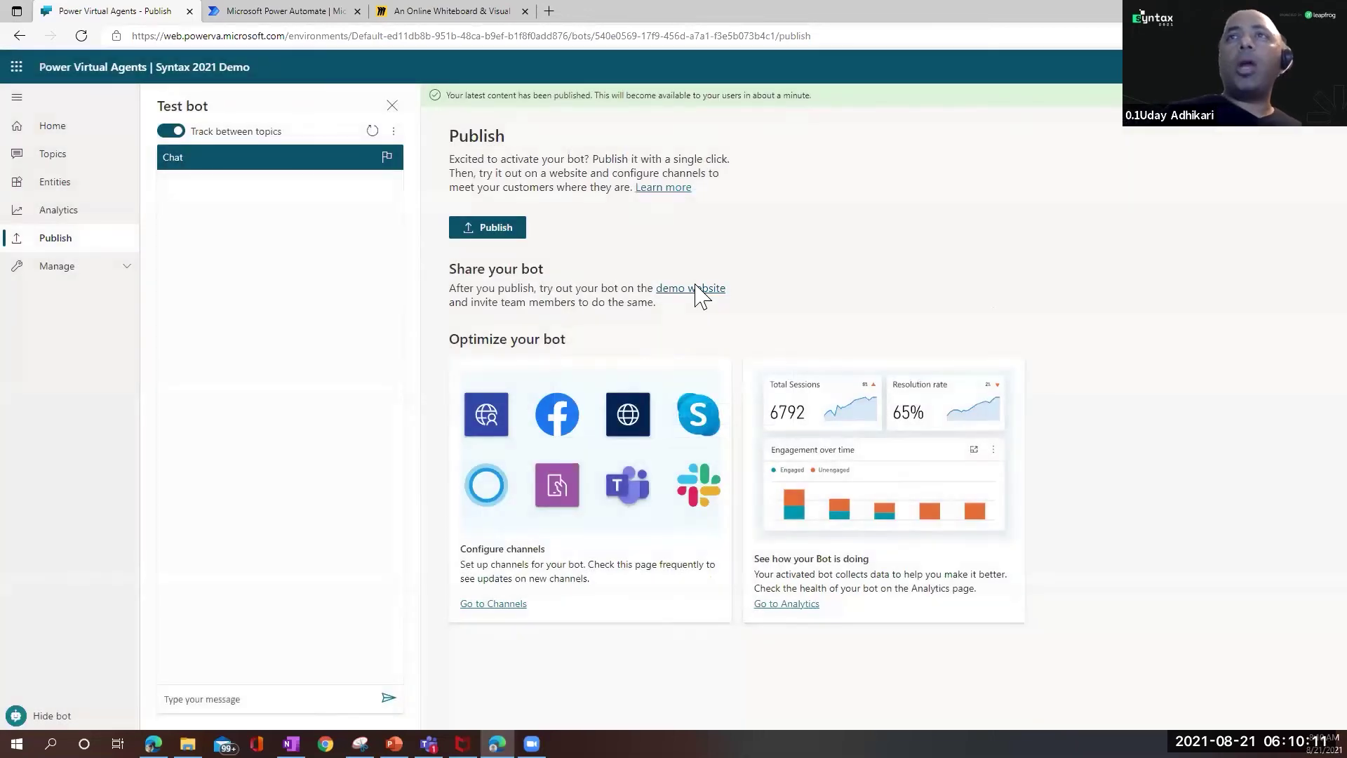
click(696, 286)
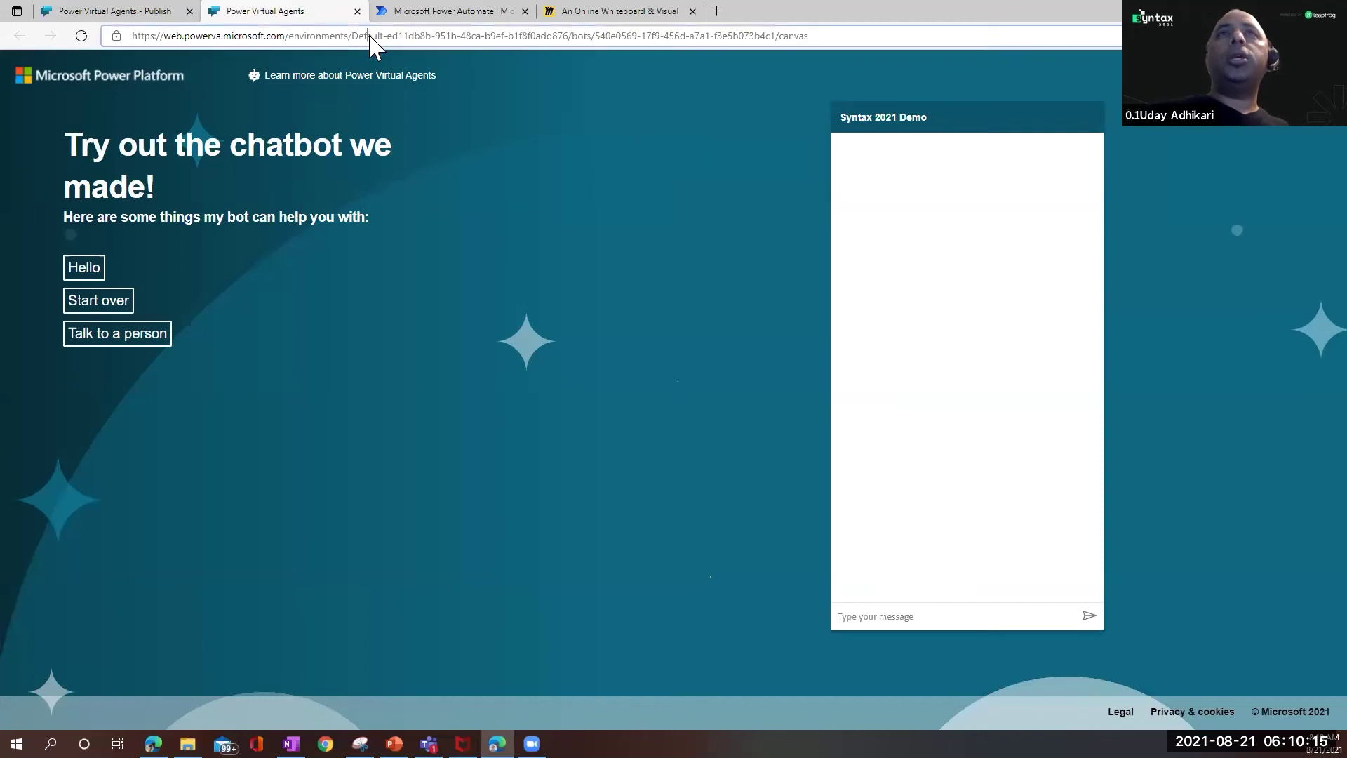
Step: Send 'policy' to the demo site's chatbot, confirm the onboarding welcome, and return to the Publish page
click(371, 36)
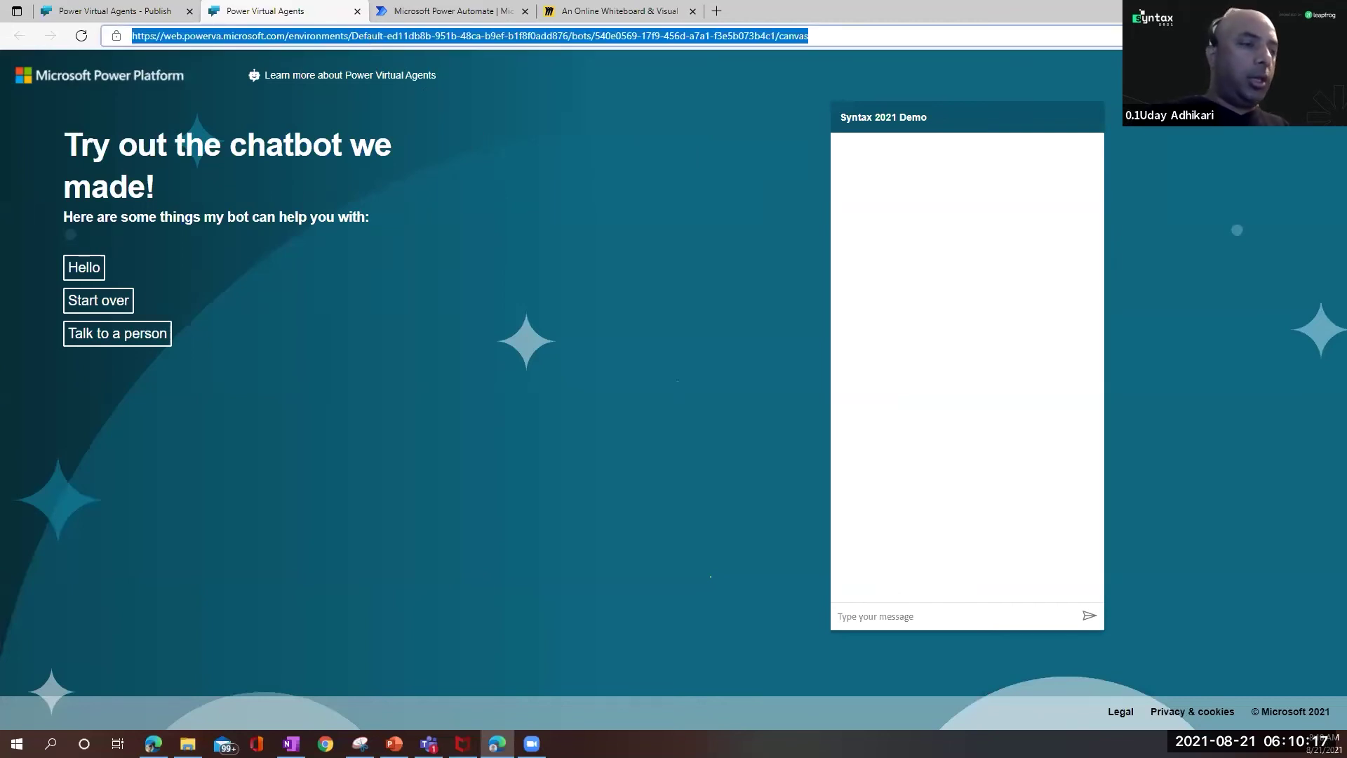
key(alt+Tab)
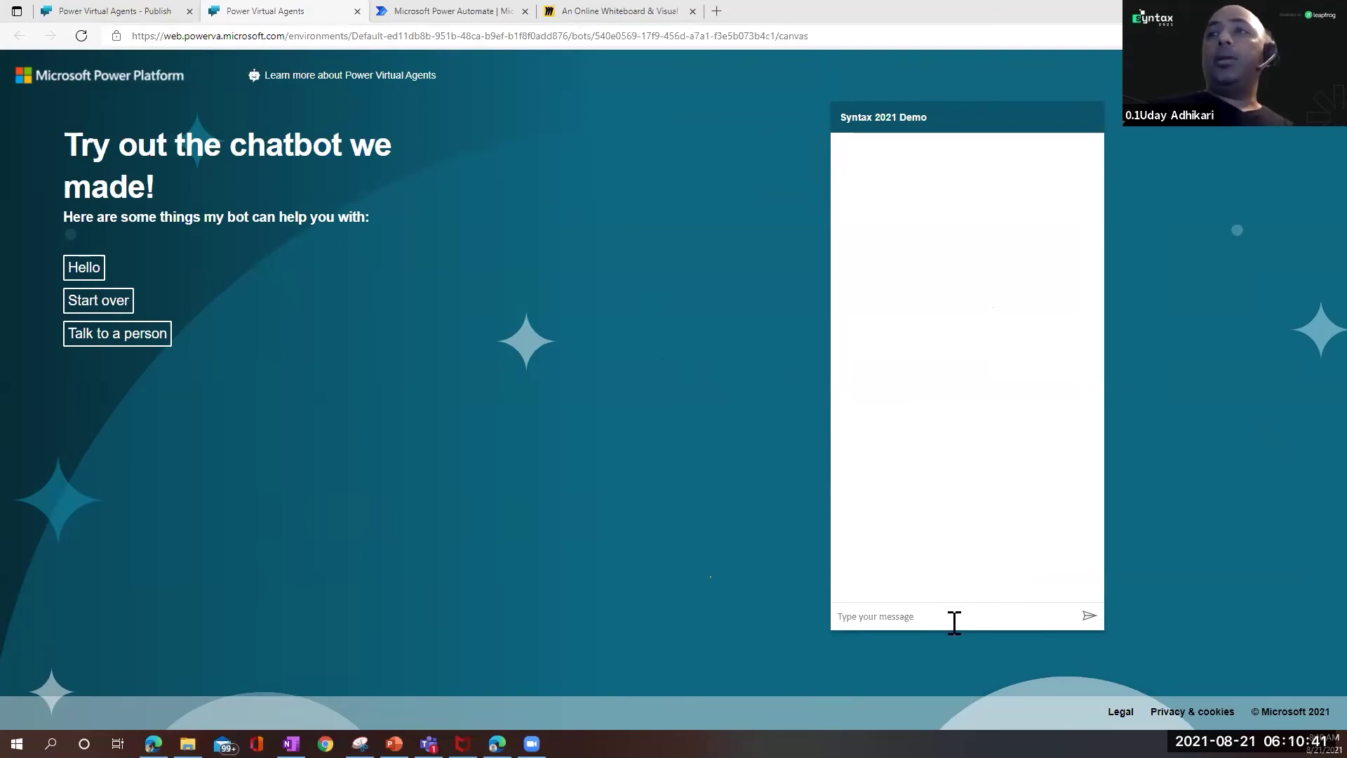
click(881, 617)
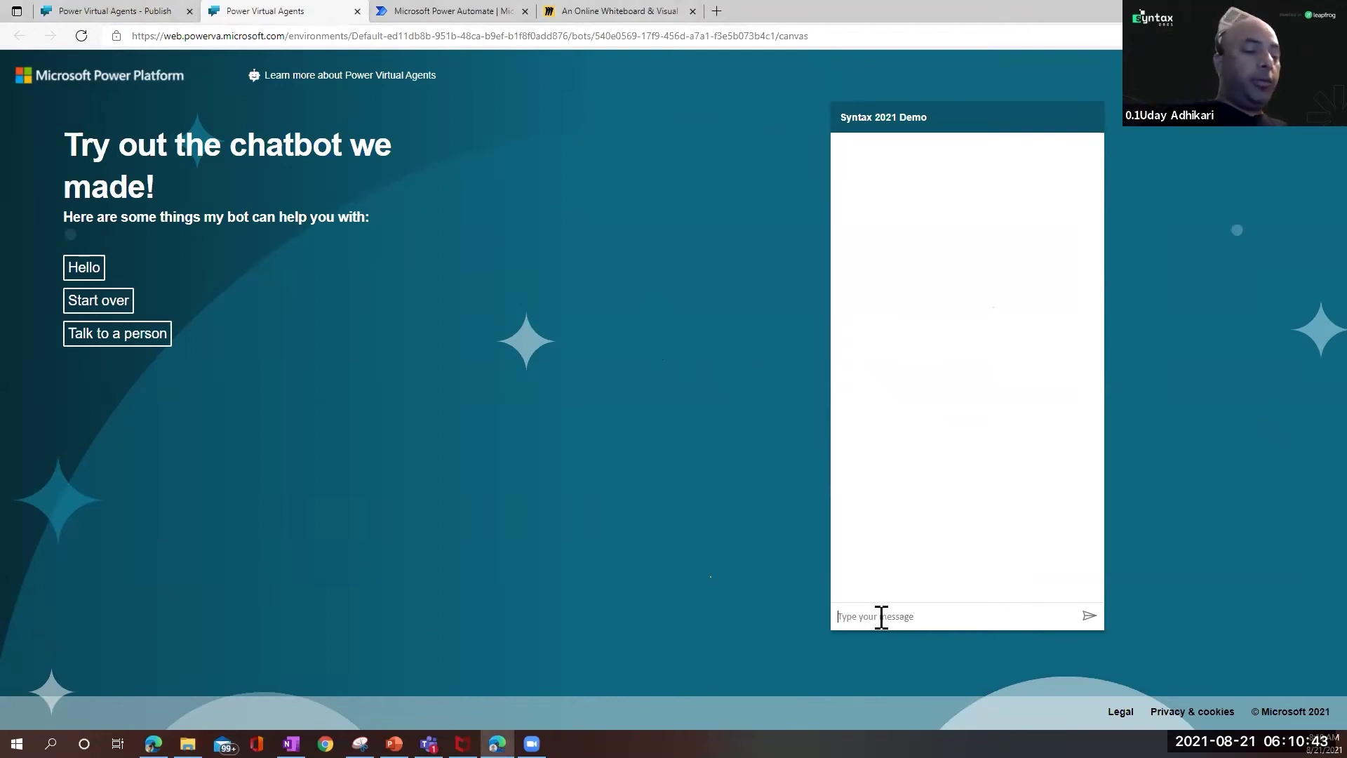
text(policy)
key(Return)
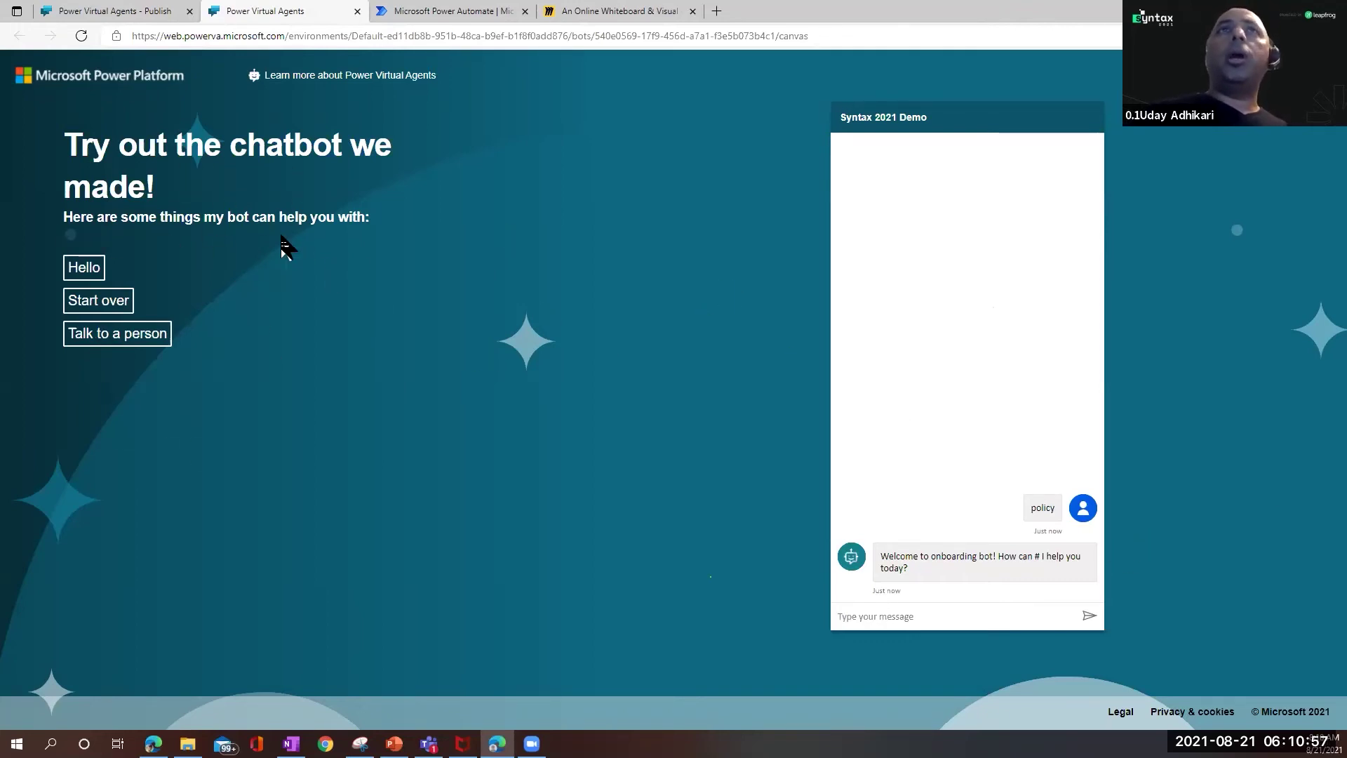
click(113, 13)
Step: Enable Topic overlap detection and Topic suggestions from chat transcripts, save, then view the Topics list
click(120, 268)
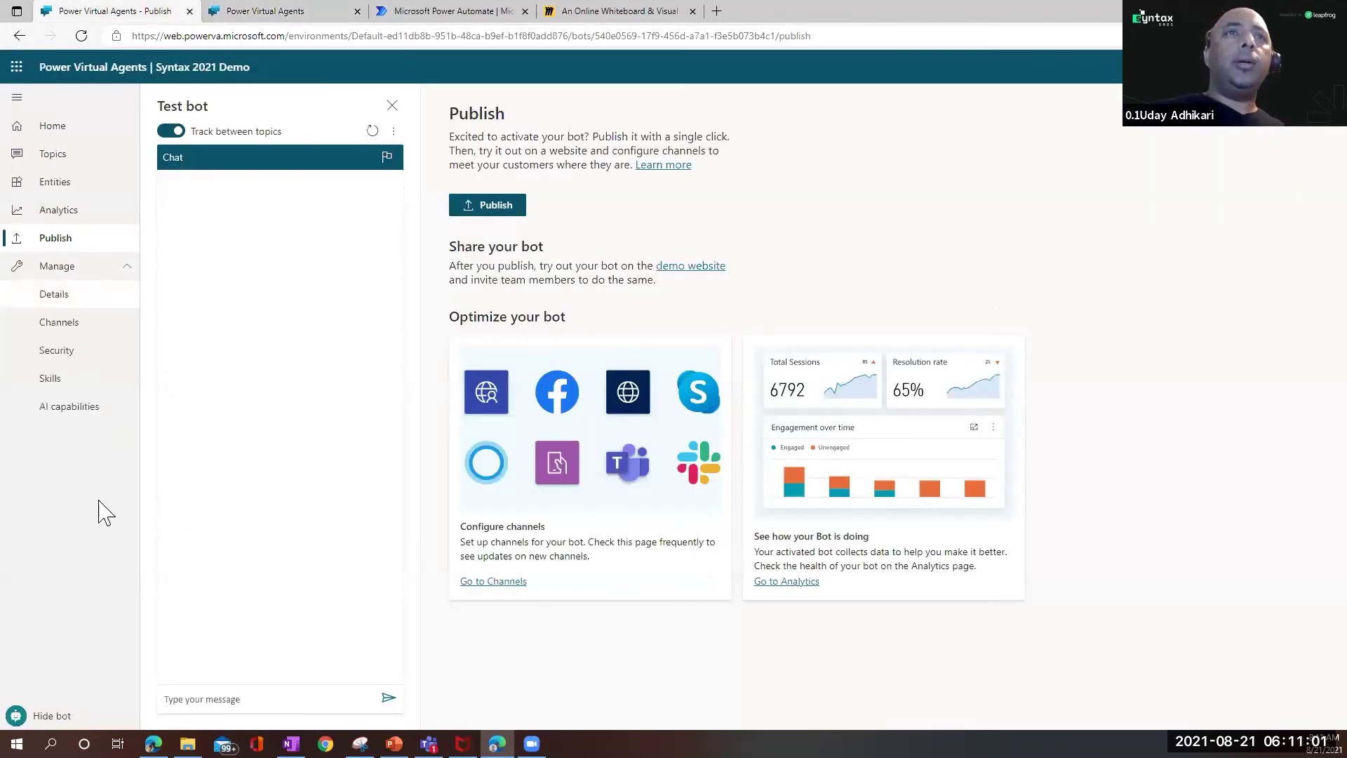
click(60, 410)
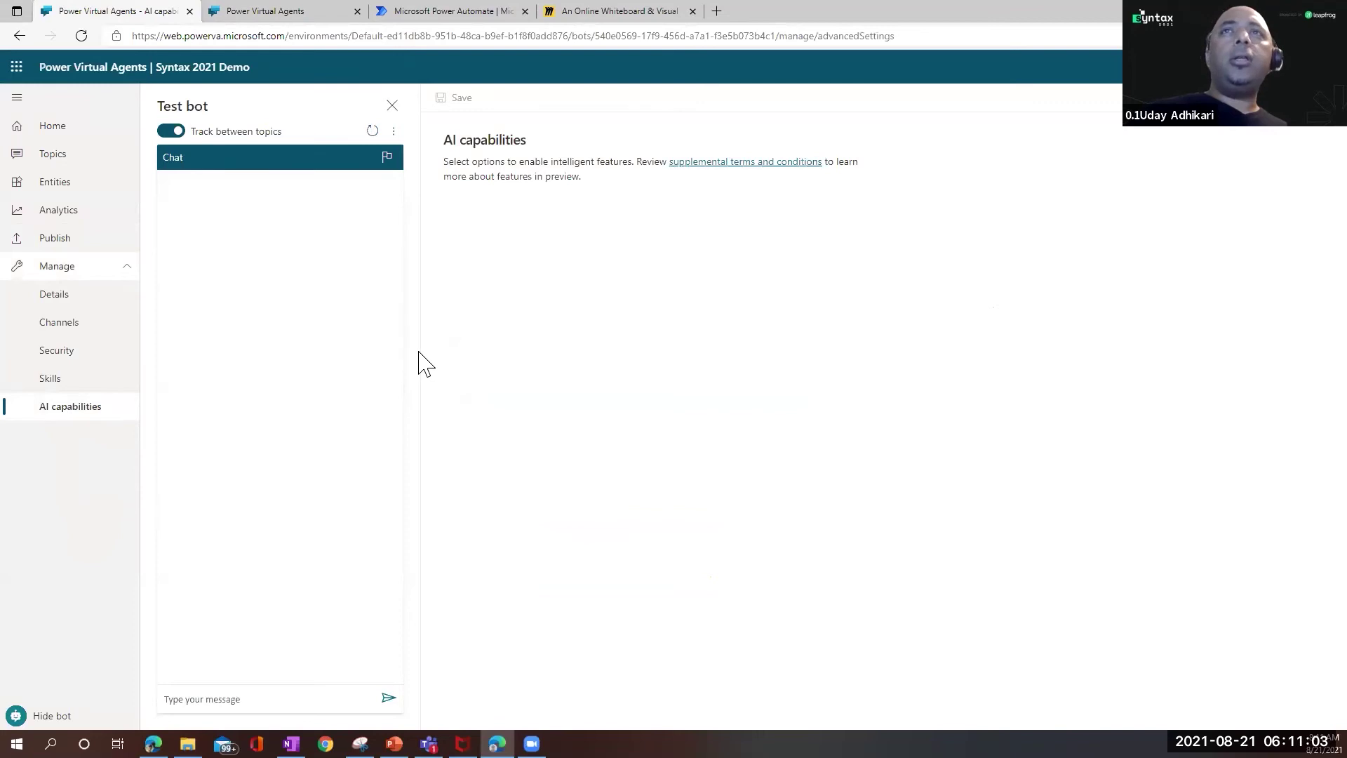
click(450, 274)
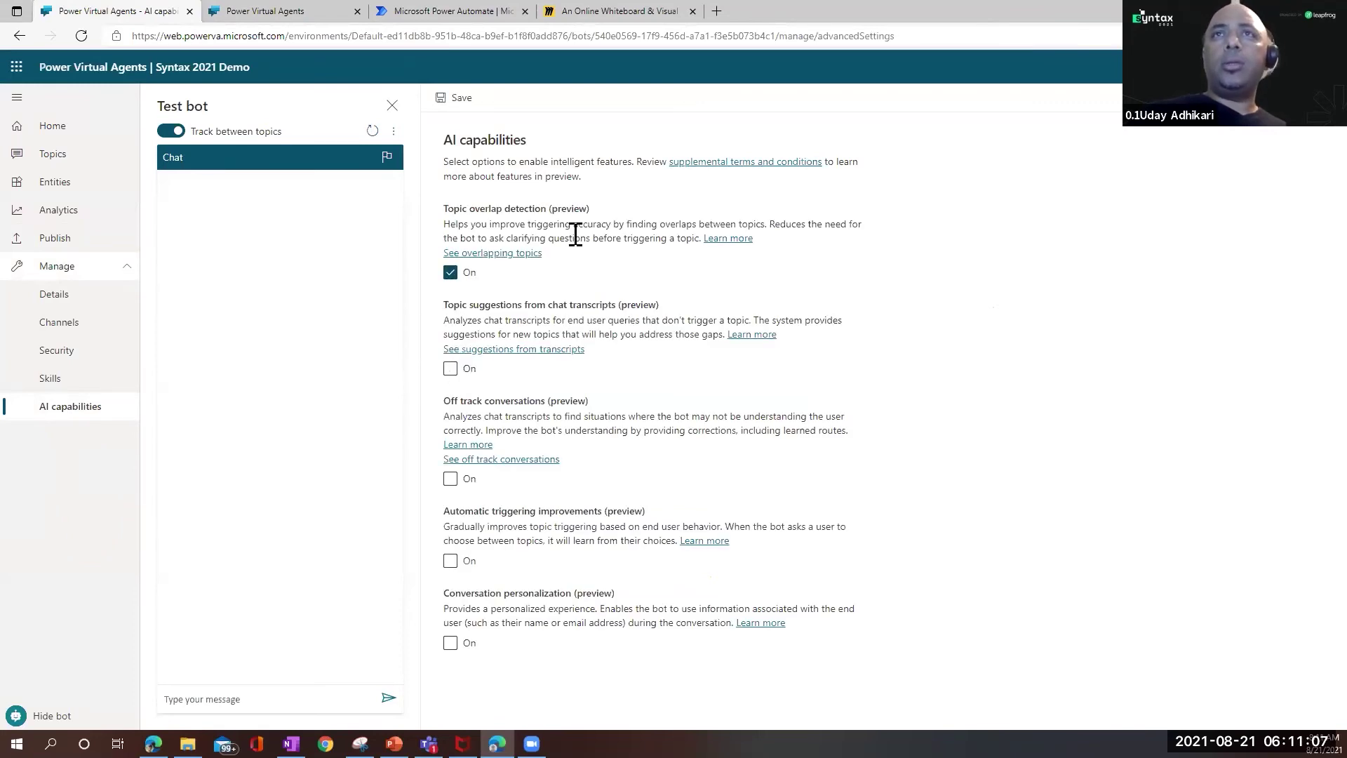
click(450, 368)
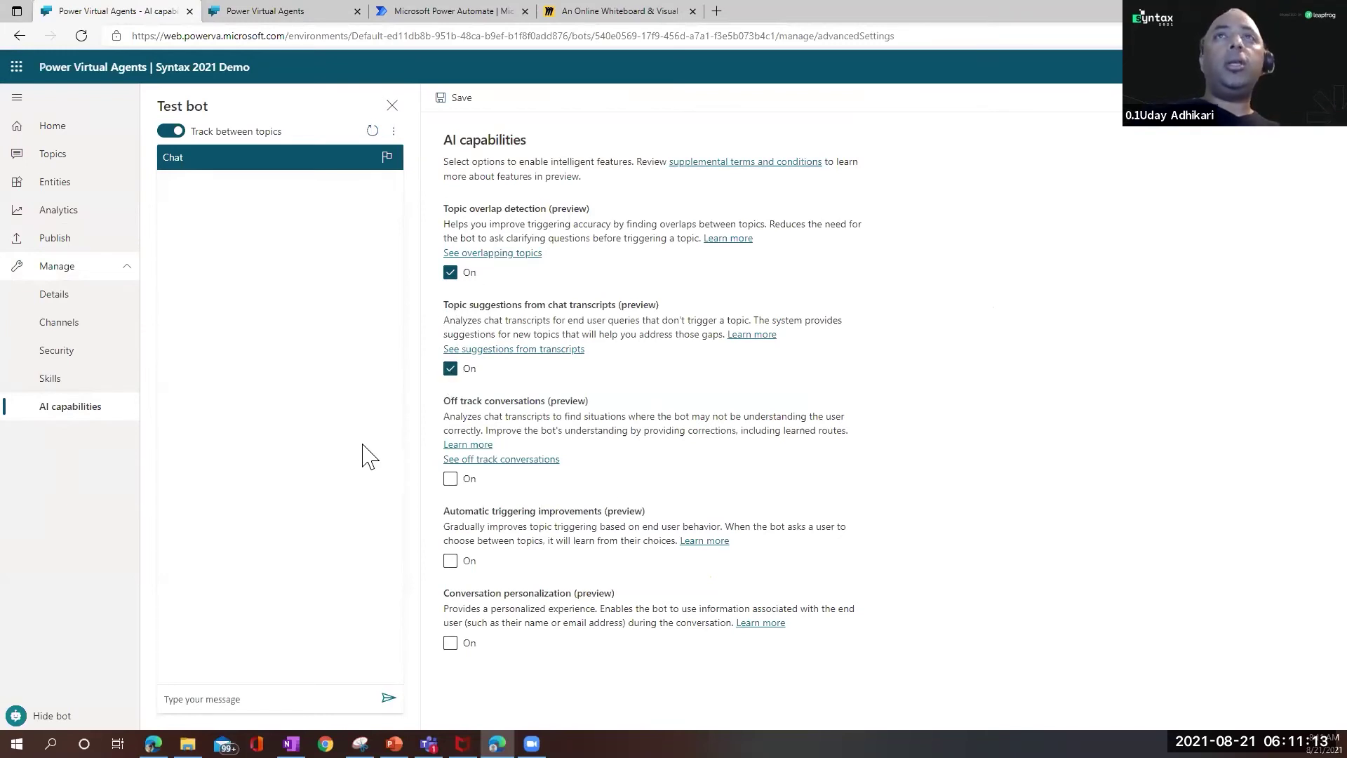
click(455, 98)
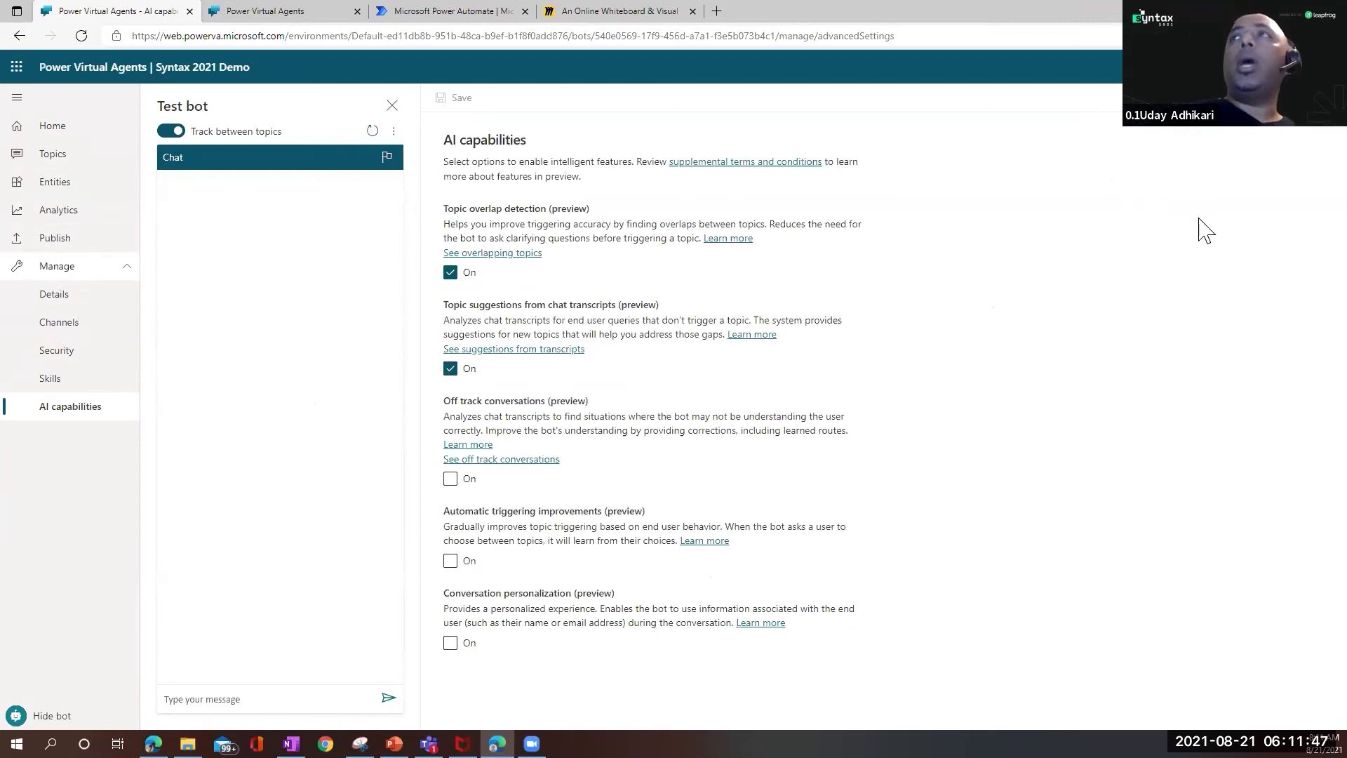
click(51, 156)
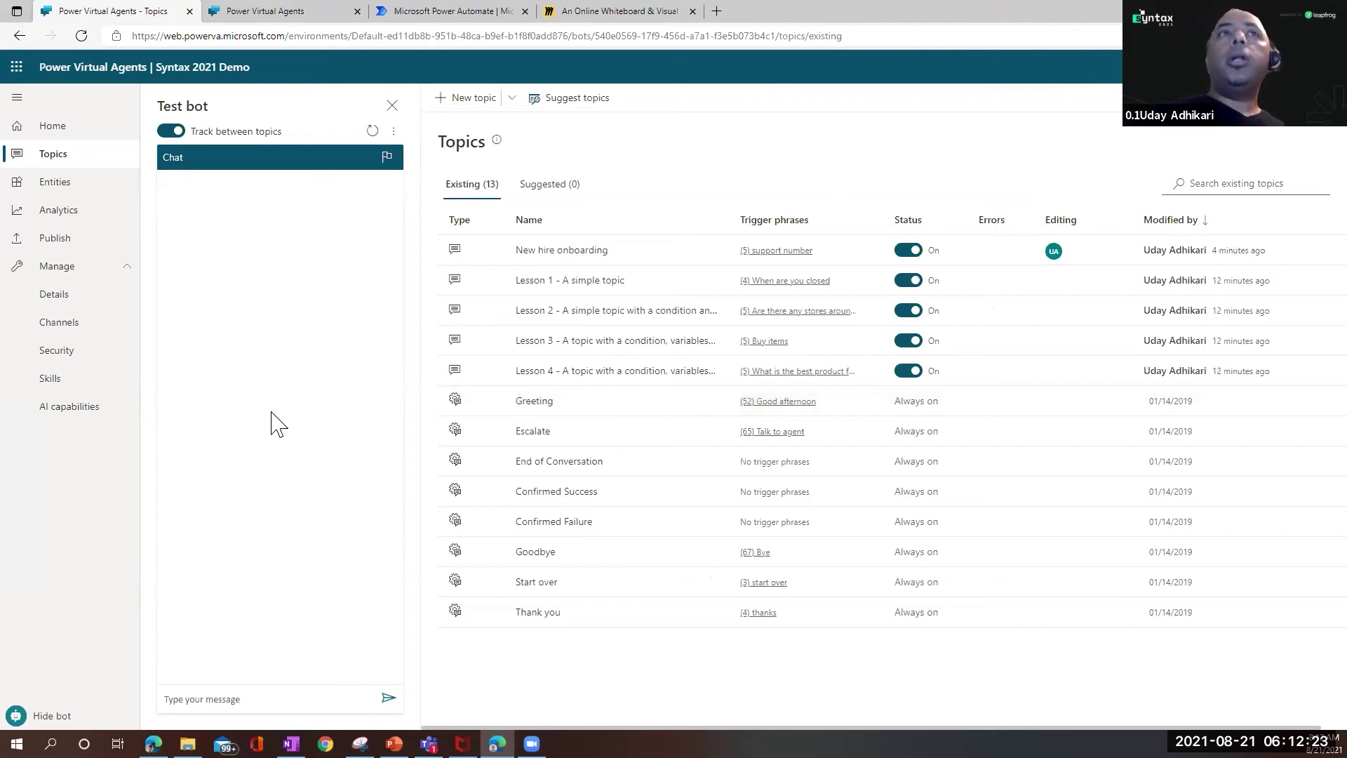
Step: Review the Analytics Summary and Topic triggering (preview) tabs, then switch to Power Virtual Agents in Teams
click(59, 212)
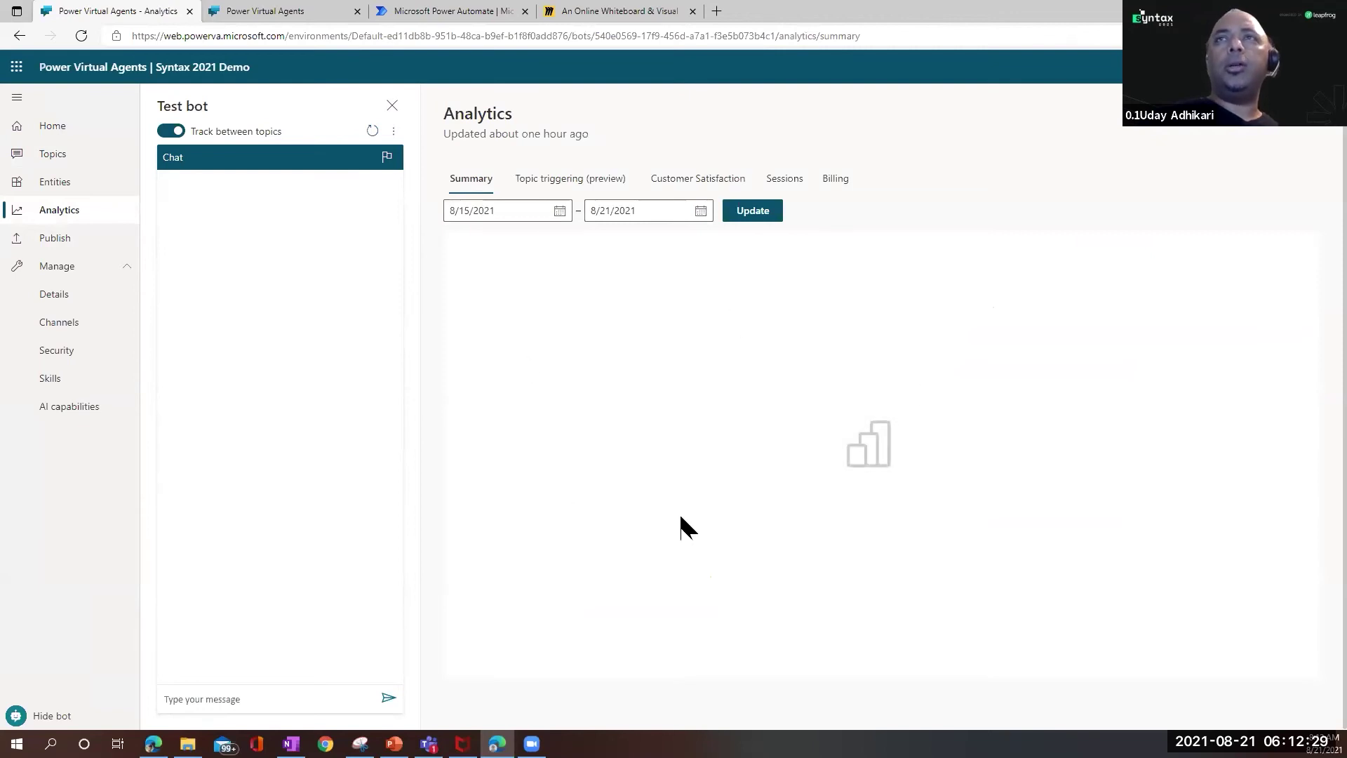
click(556, 184)
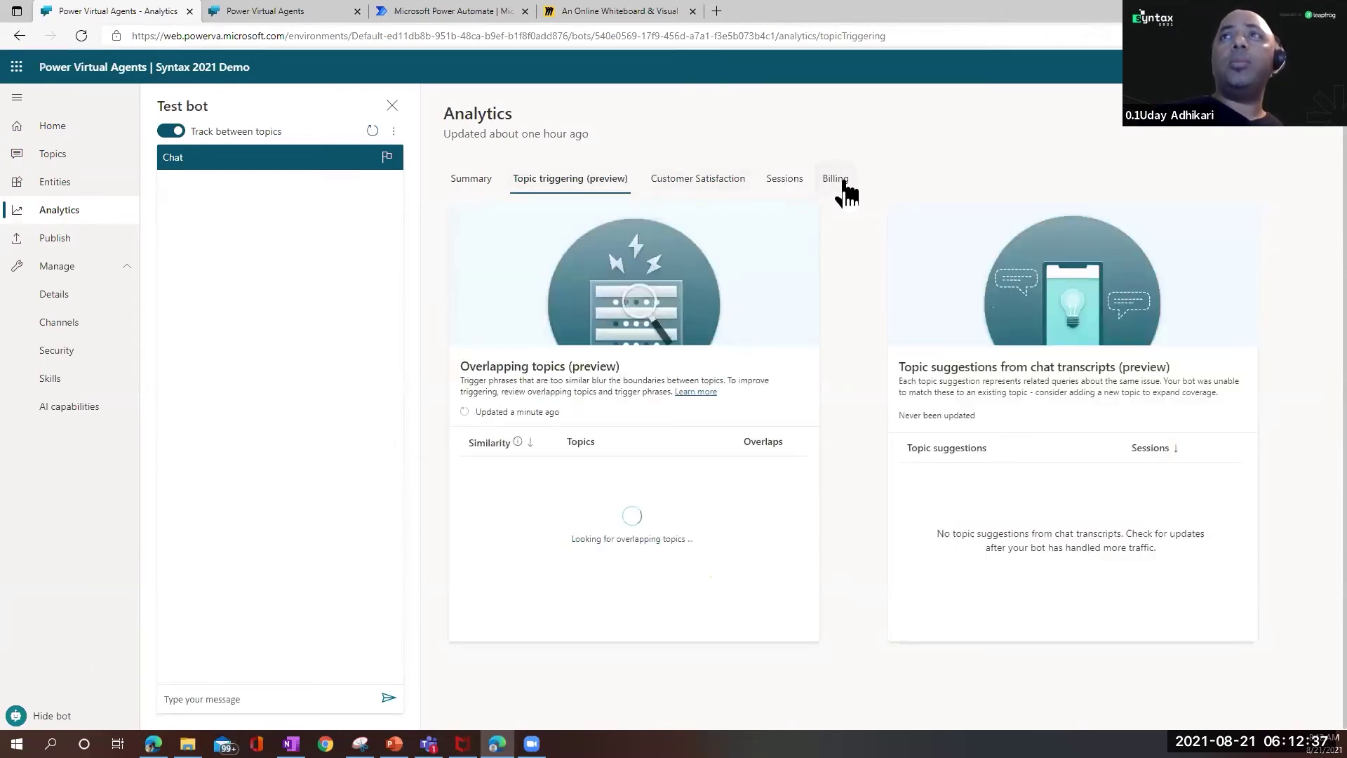
click(471, 182)
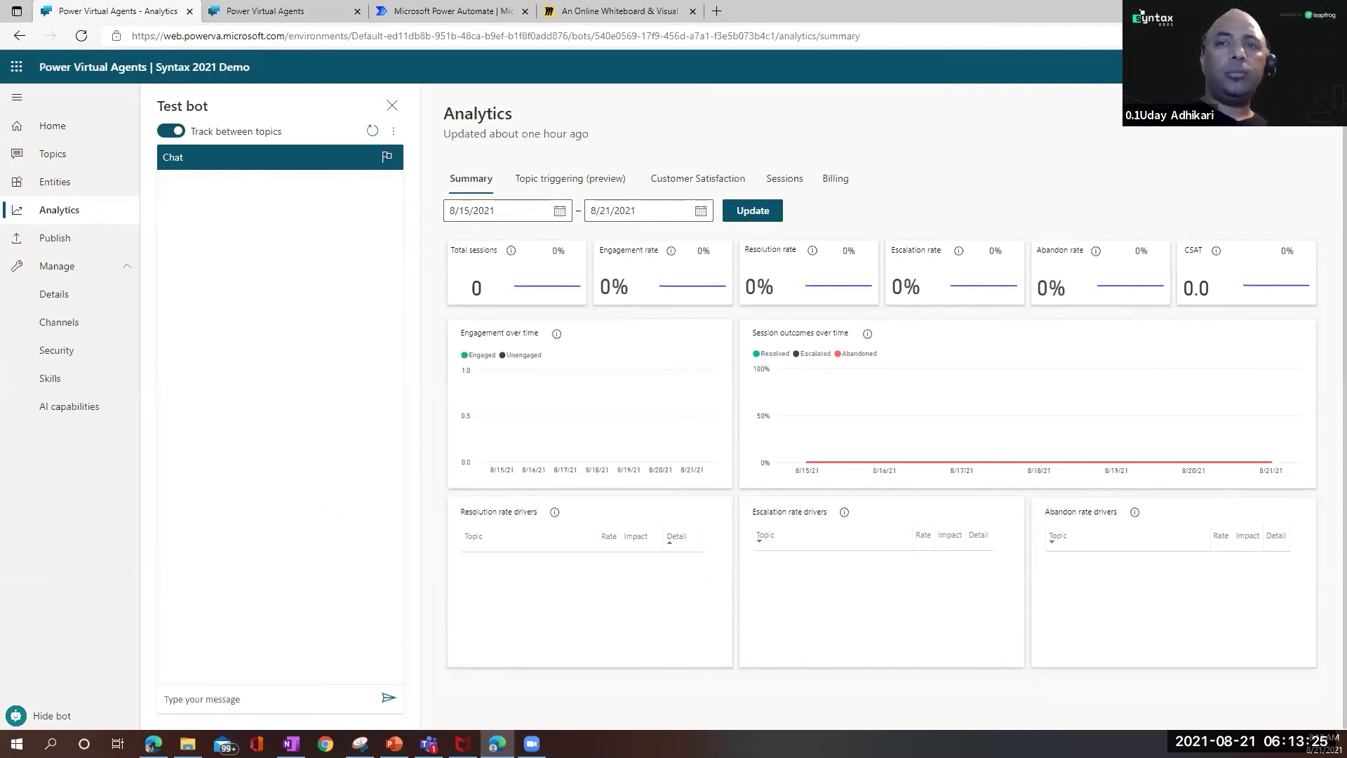
click(428, 743)
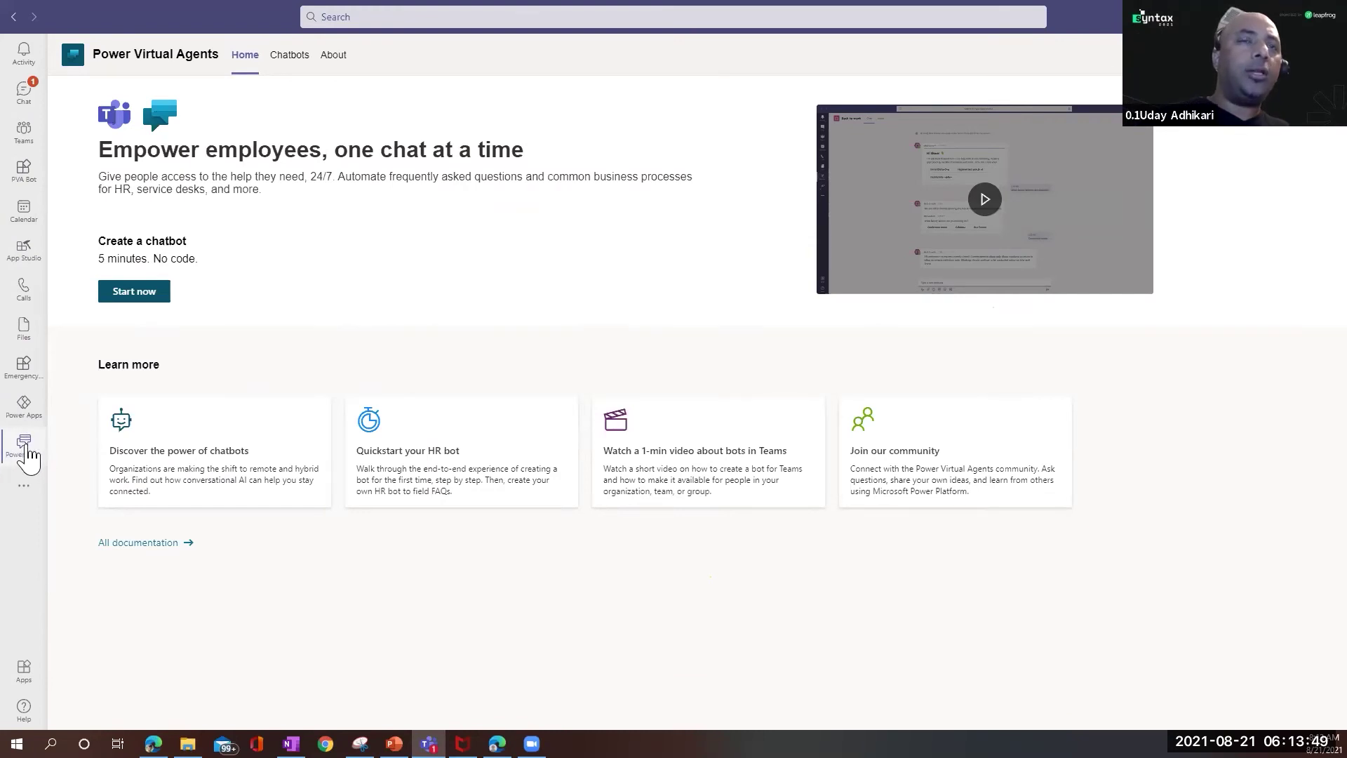
Step: Find the Power Virtual Agents app in Teams by searching 'power vir' and open it
click(24, 673)
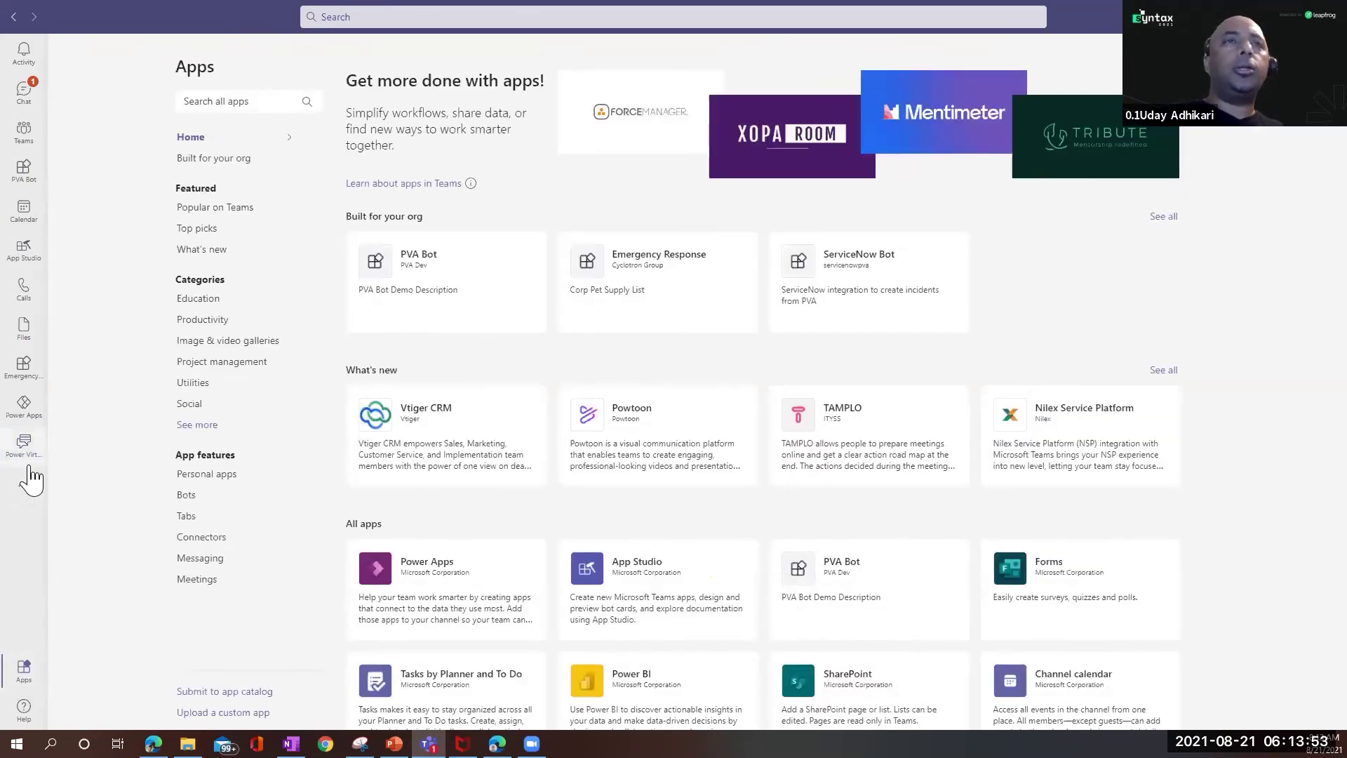
click(24, 485)
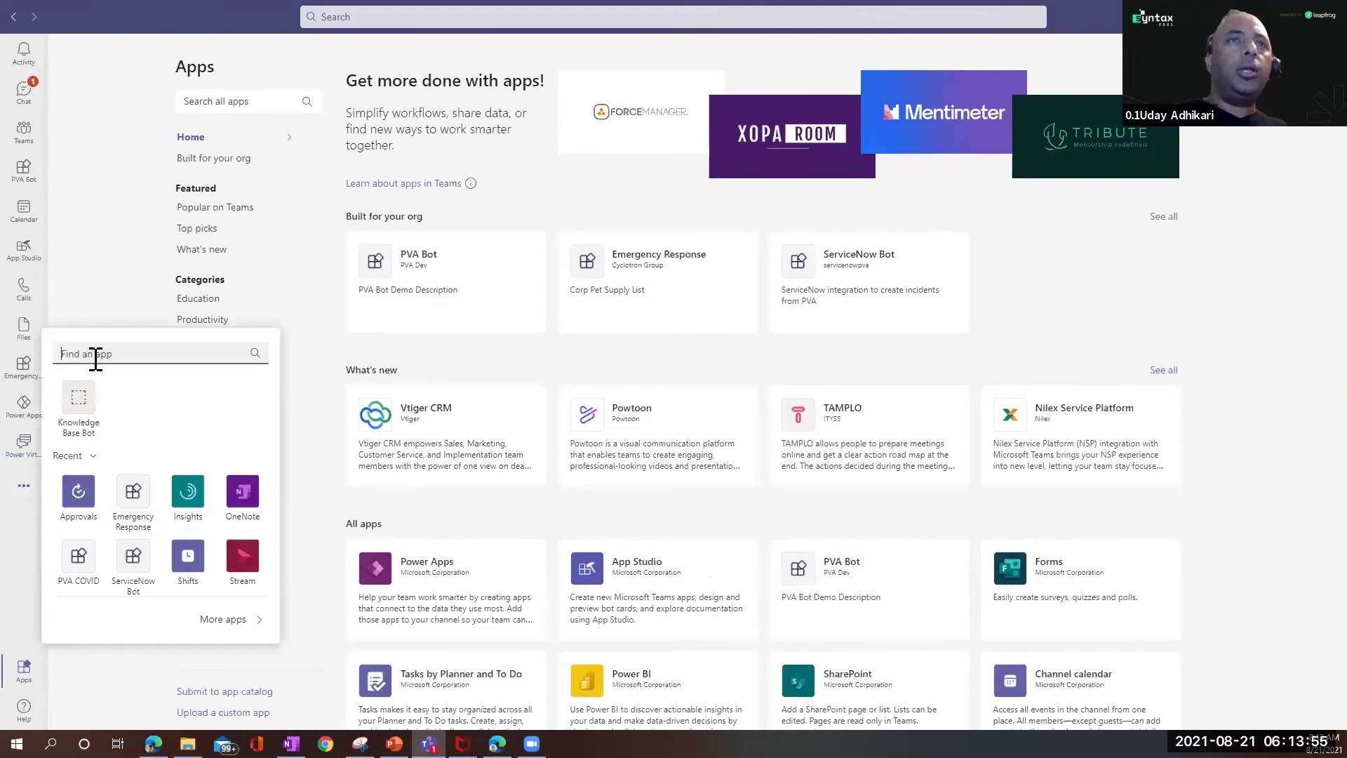
text(powe)
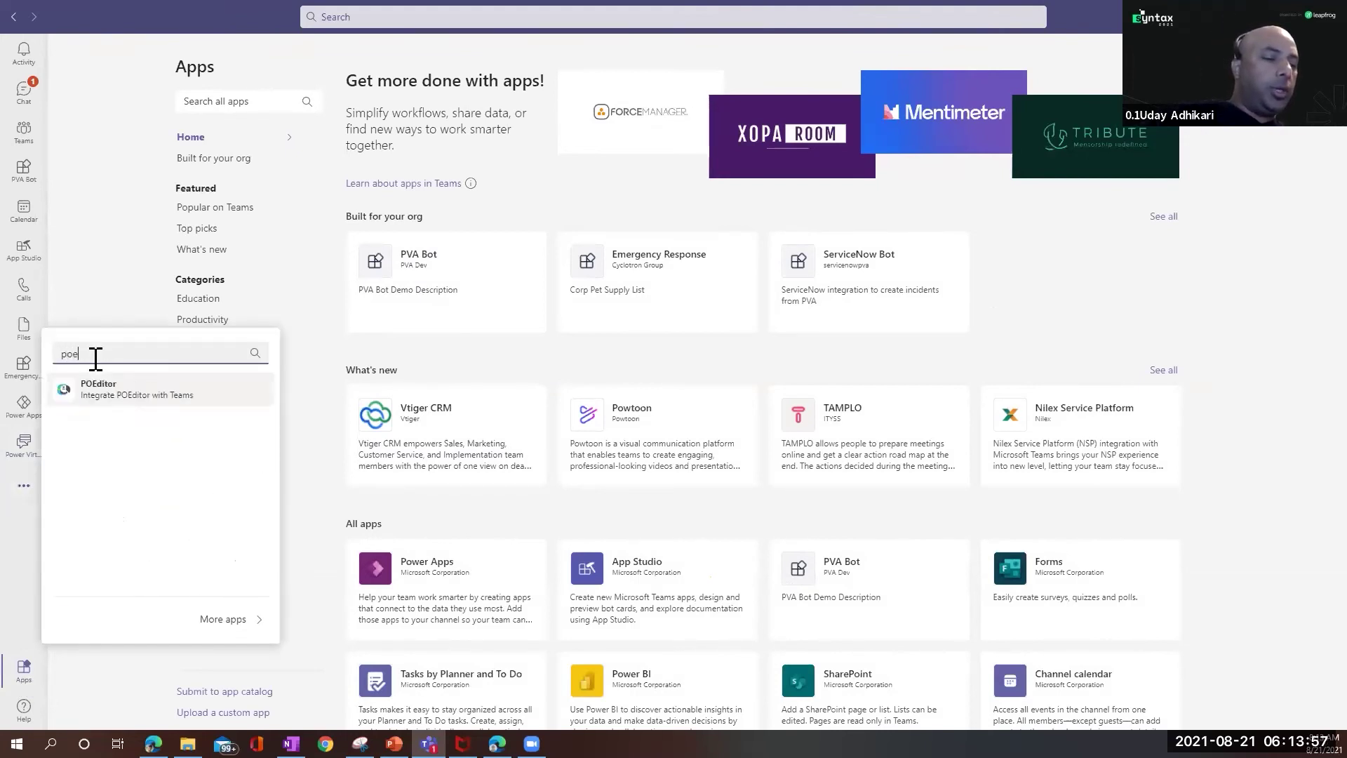
key(BackSpace)
key(BackSpace)
text(wer vir)
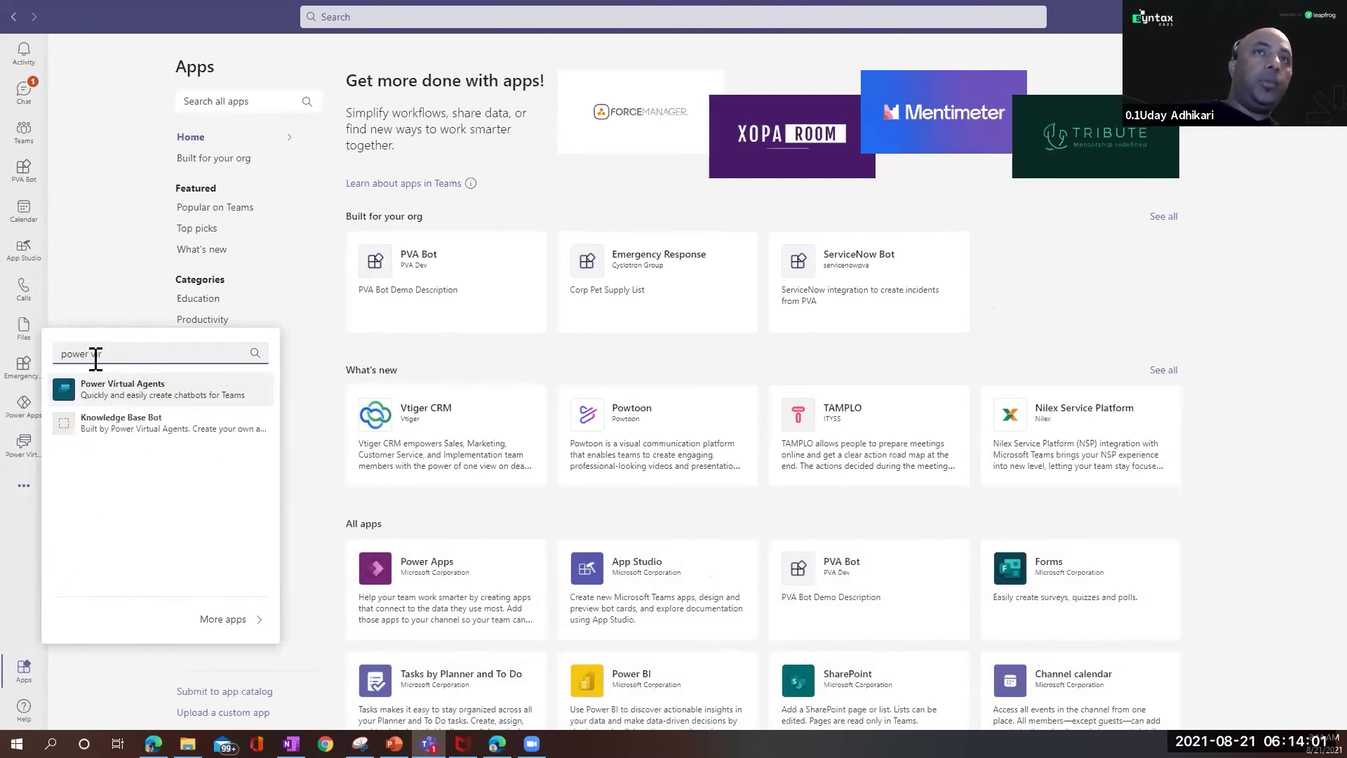
click(137, 392)
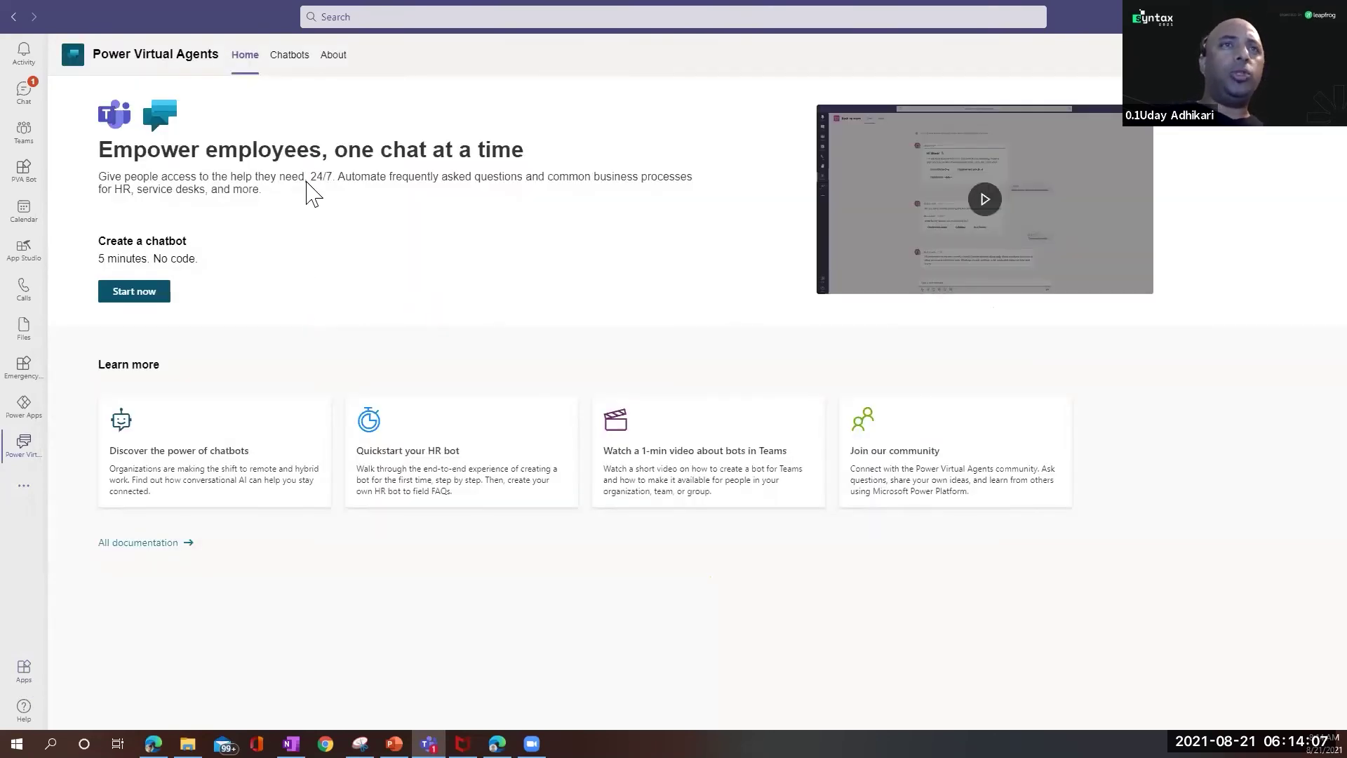
Step: Use the Power Virtual Agents app's options menu, then choose Start now to create a chatbot
right_click(28, 455)
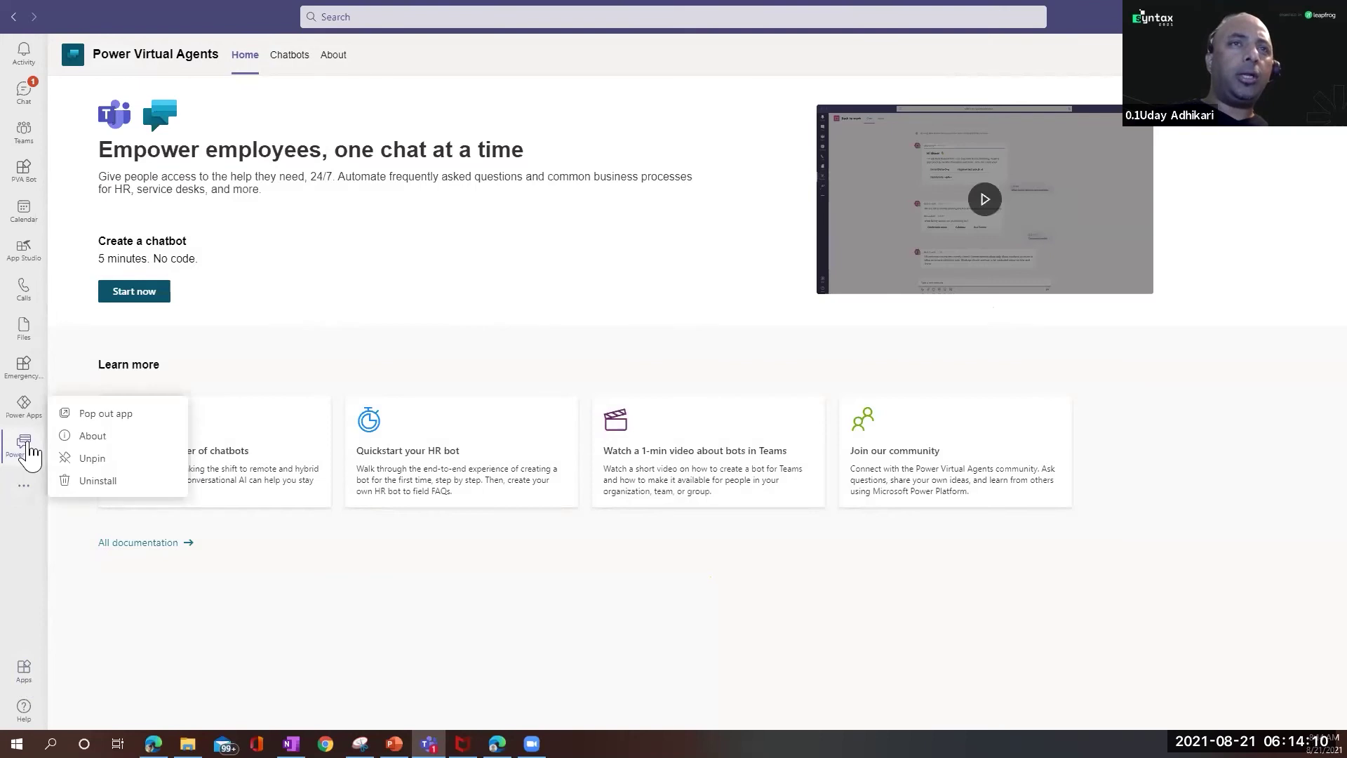
click(84, 459)
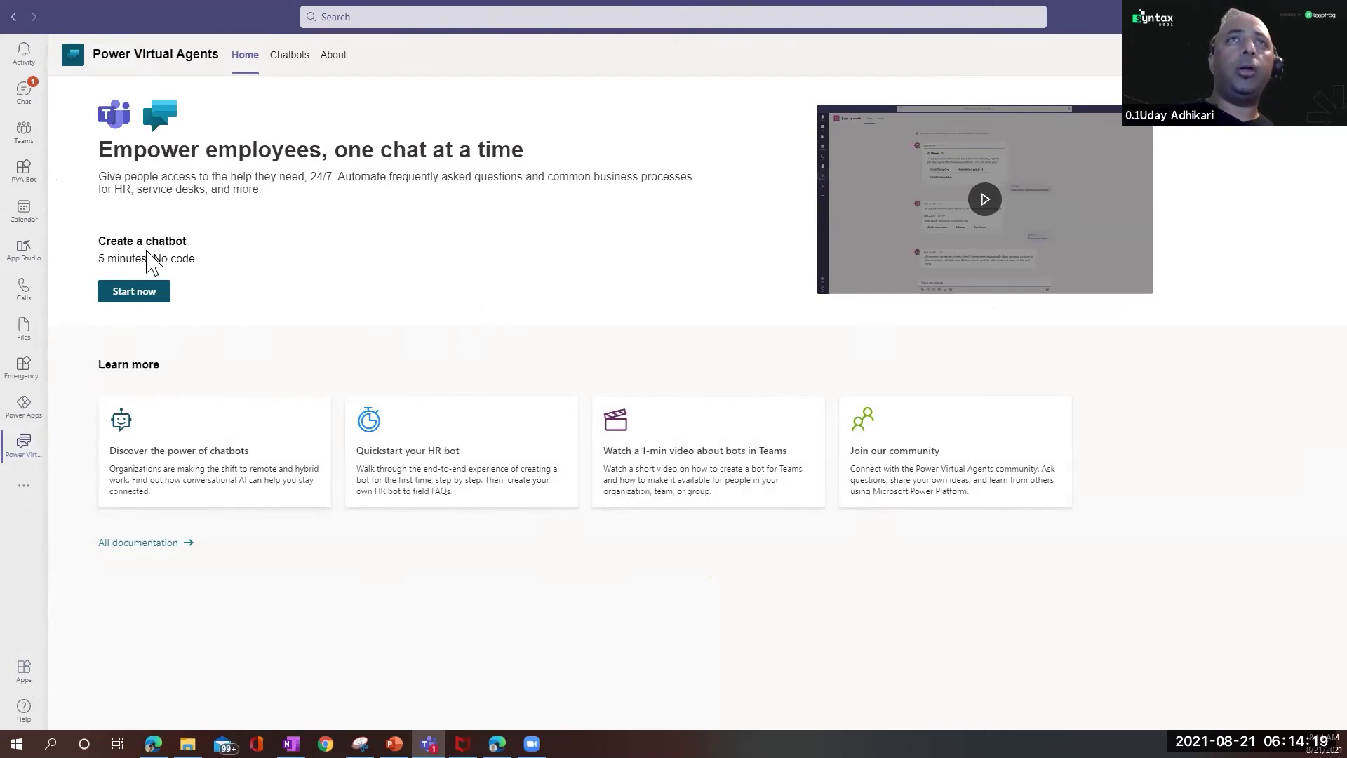
click(134, 293)
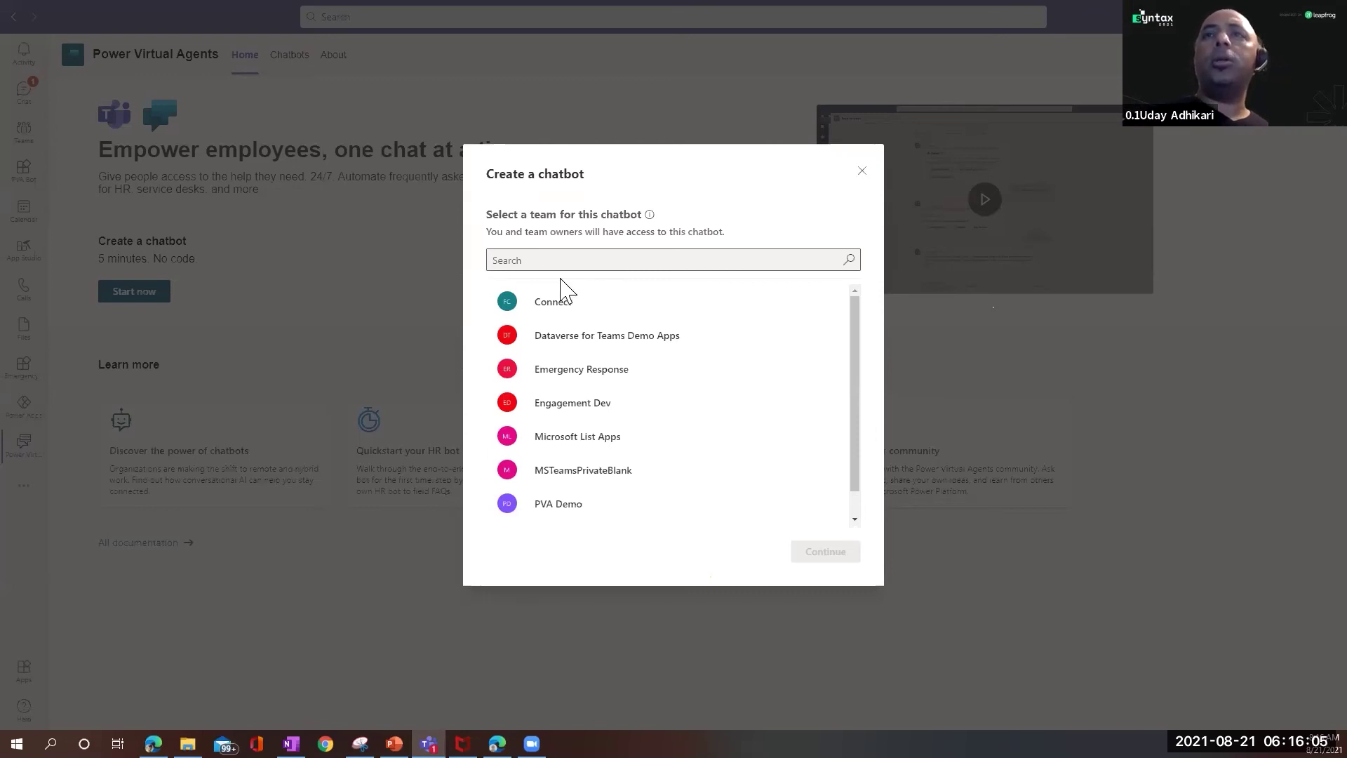
Step: Search for and select the PVA Demo team to host the new chatbot, then continue
scroll(713, 472, down, 1)
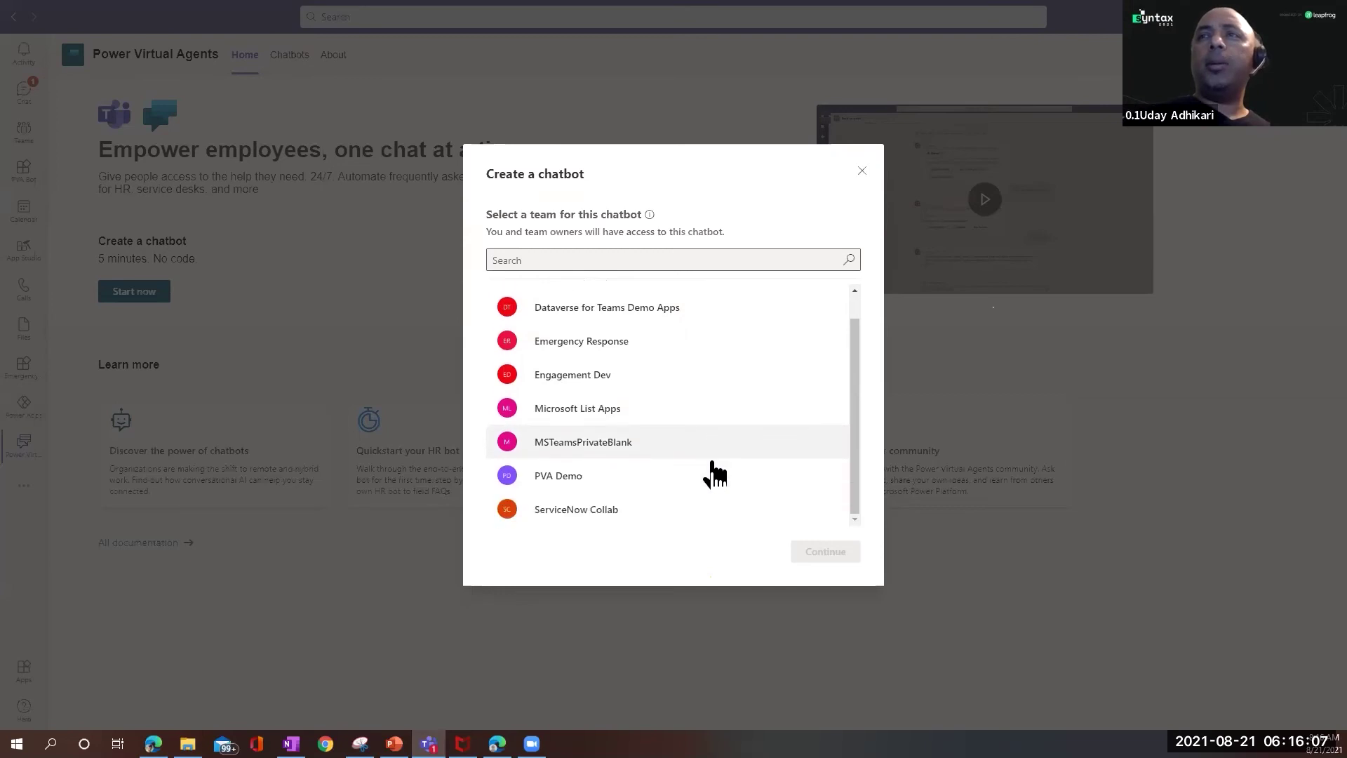
click(549, 486)
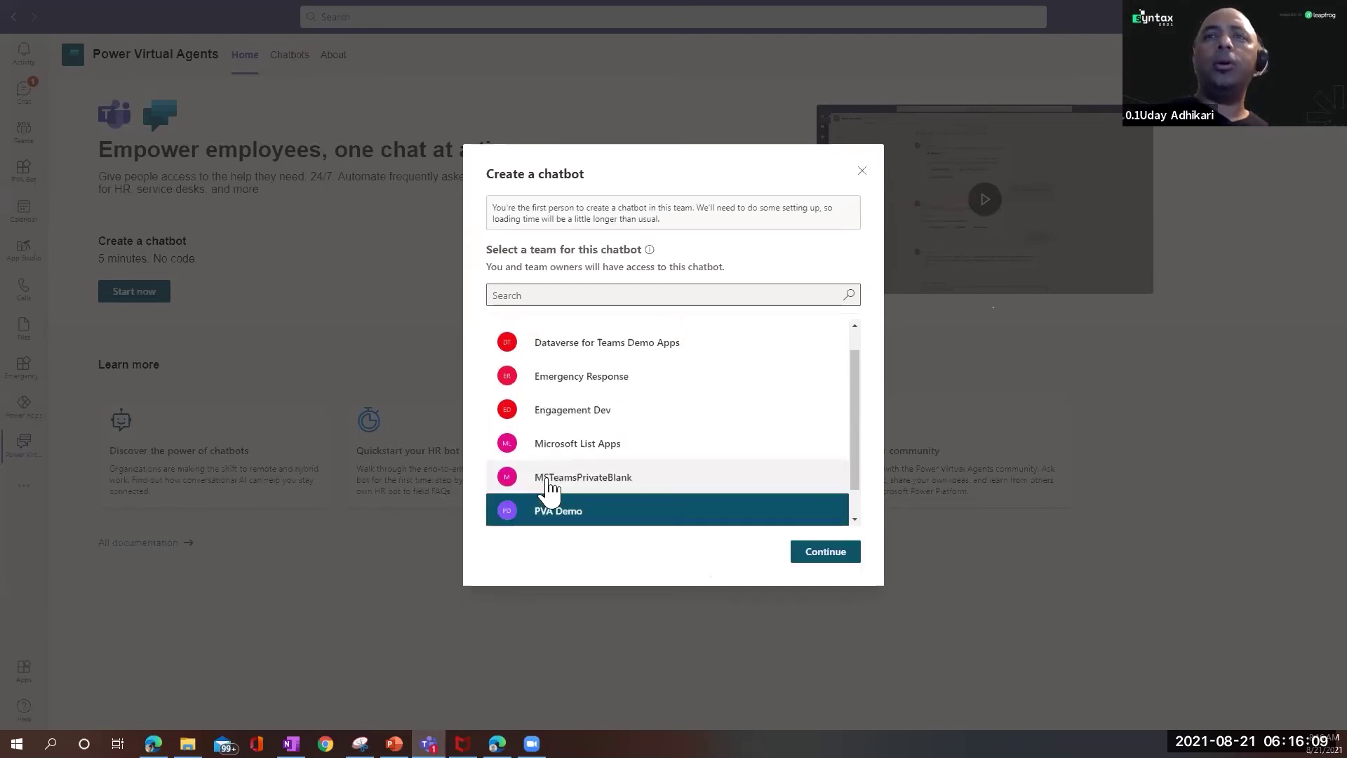
click(529, 295)
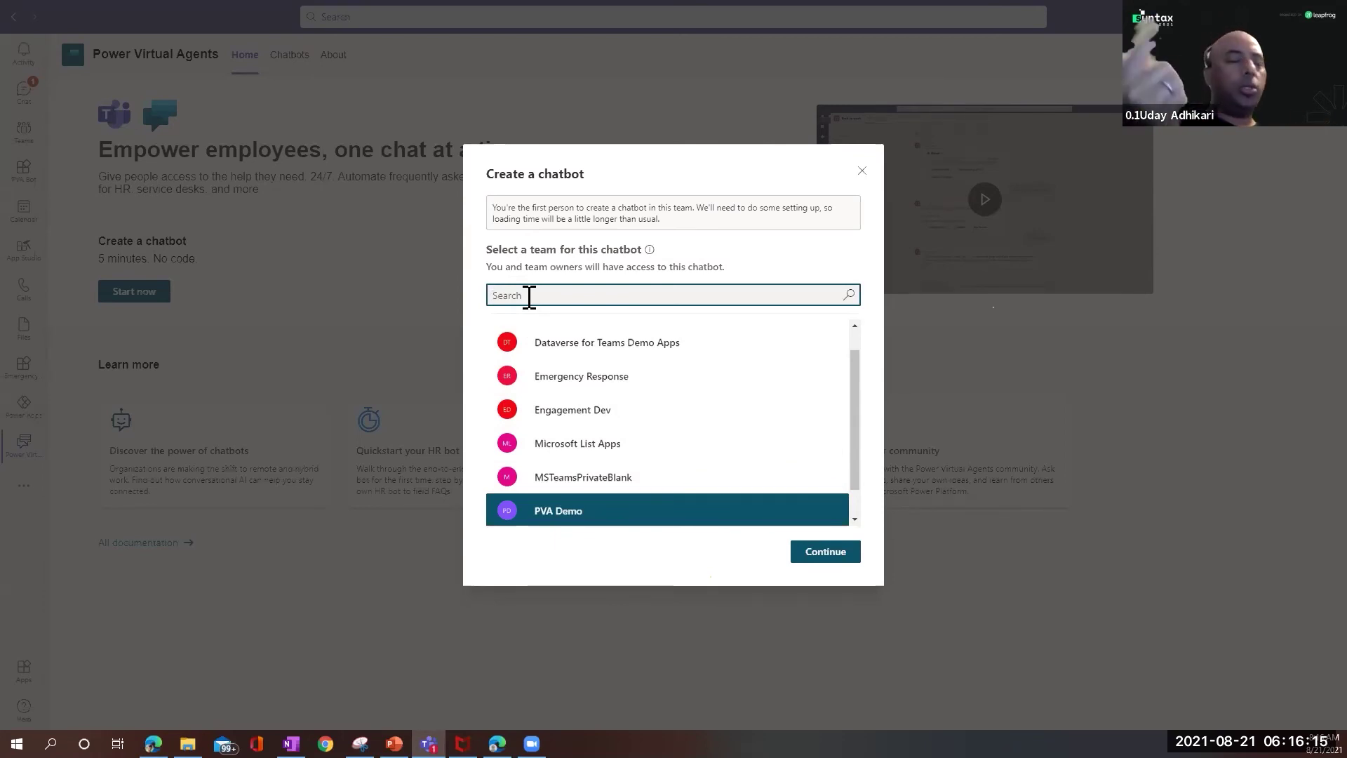
text(Sy)
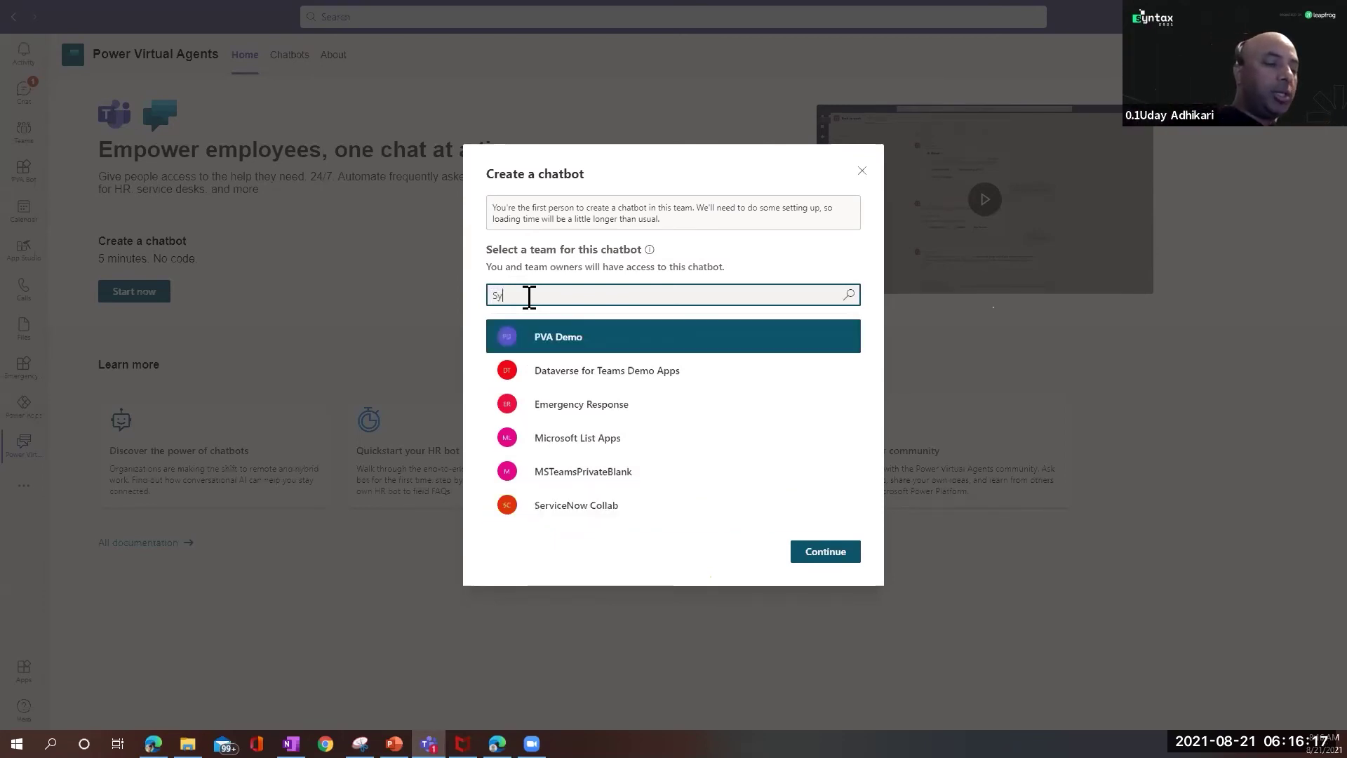
text(ntac)
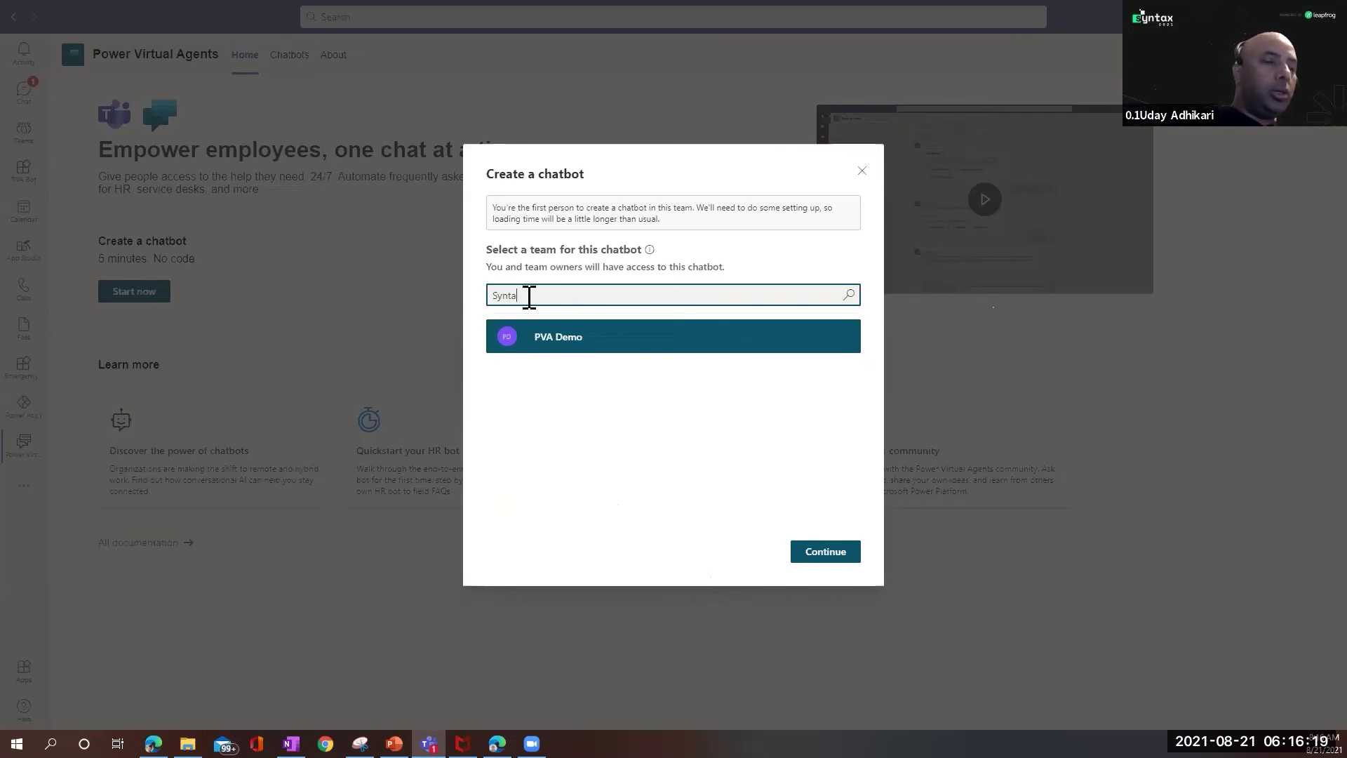
key(BackSpace)
text(x)
text(ax De)
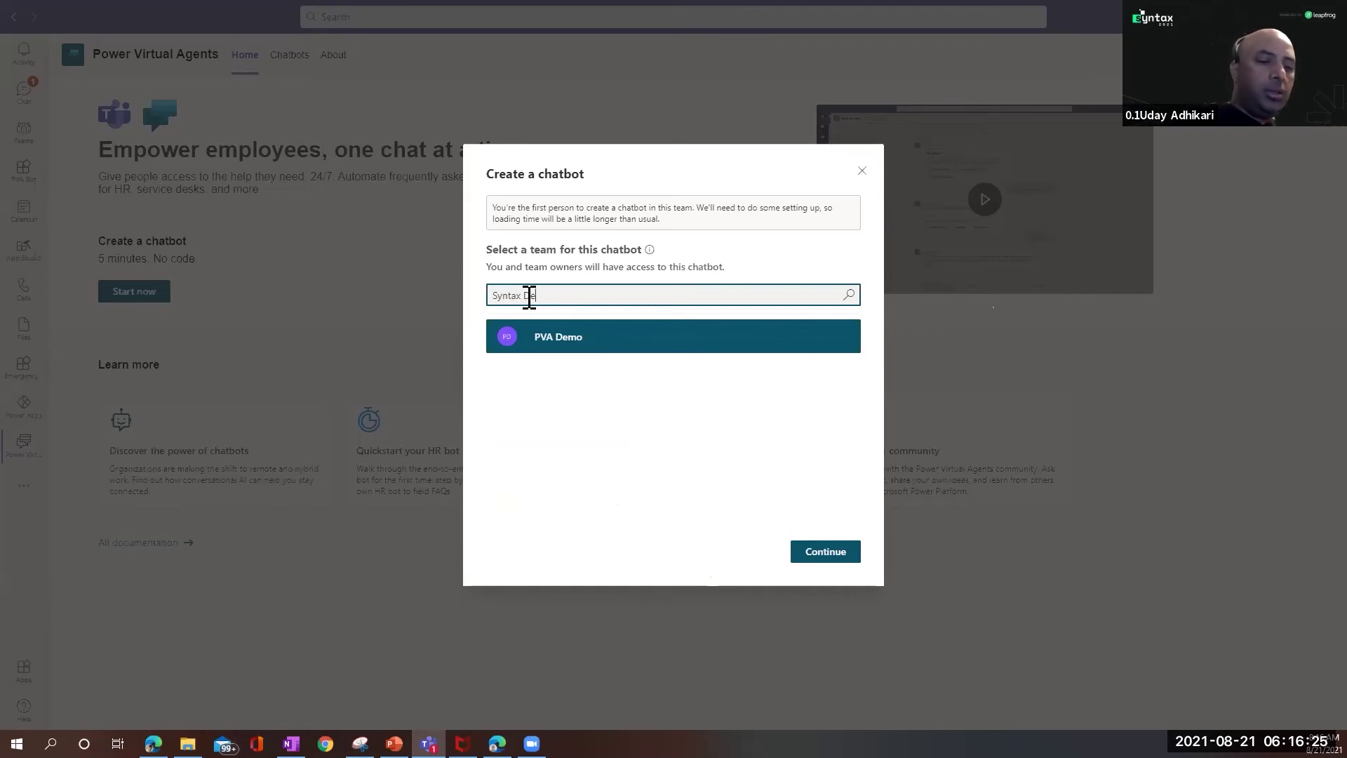
key(BackSpace)
key(BackSpace)
text(PVA Demo)
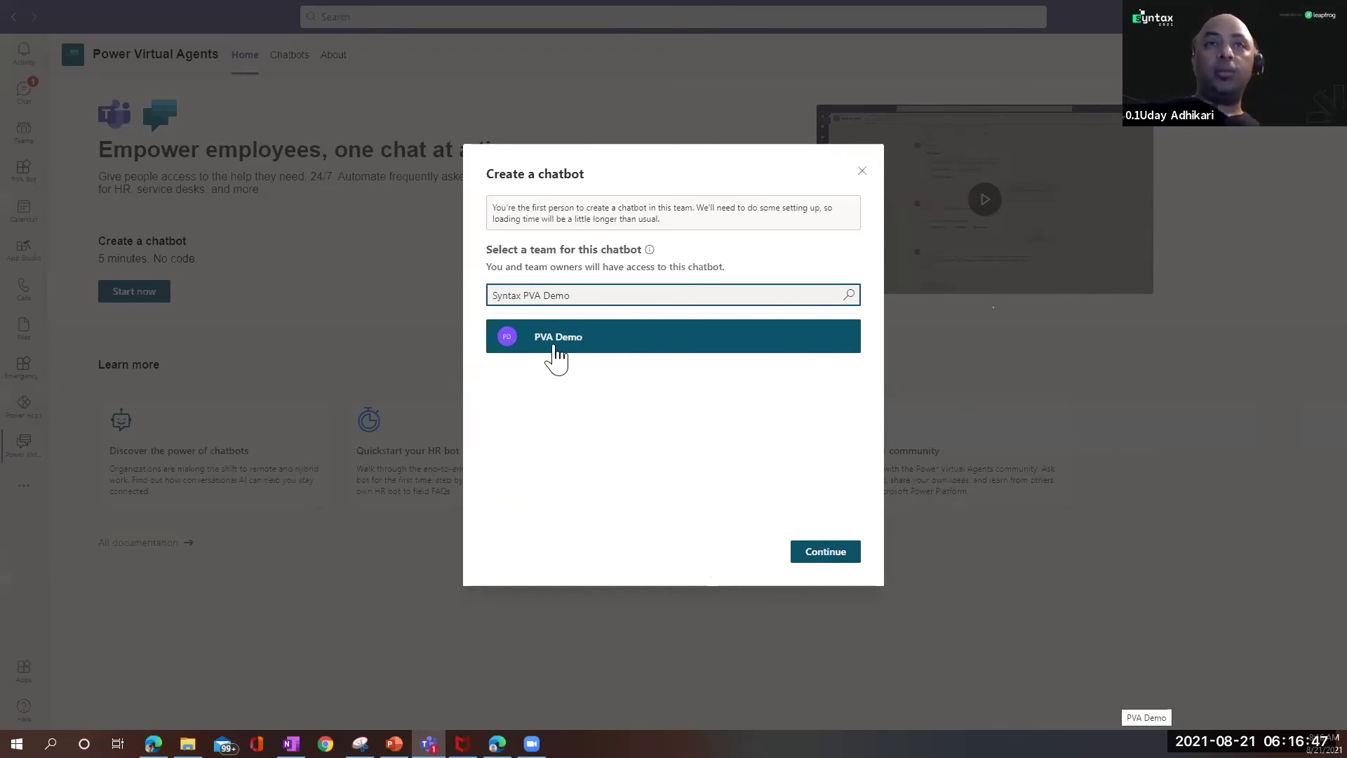
click(828, 555)
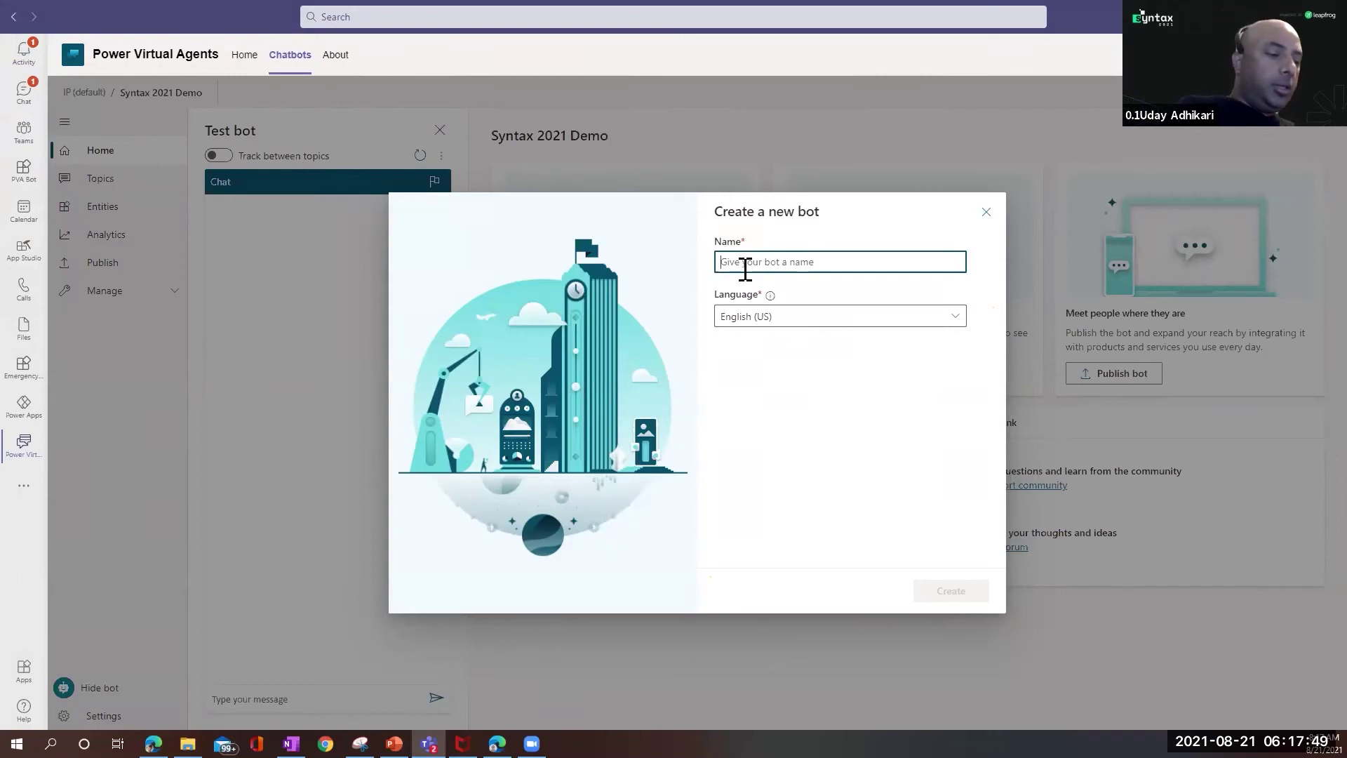
Step: Name the new bot 'PVA Demo', keep English (US), and create it
text(PVA Demo)
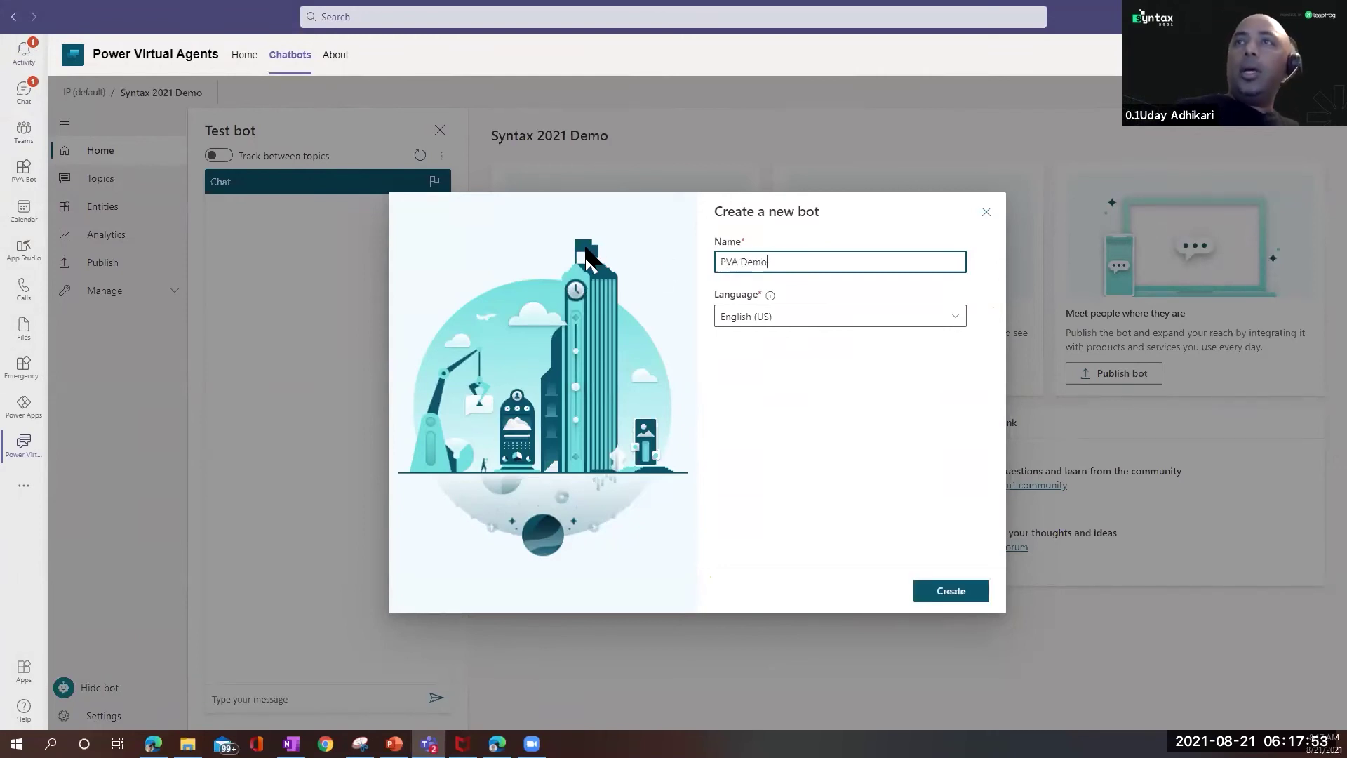
click(954, 594)
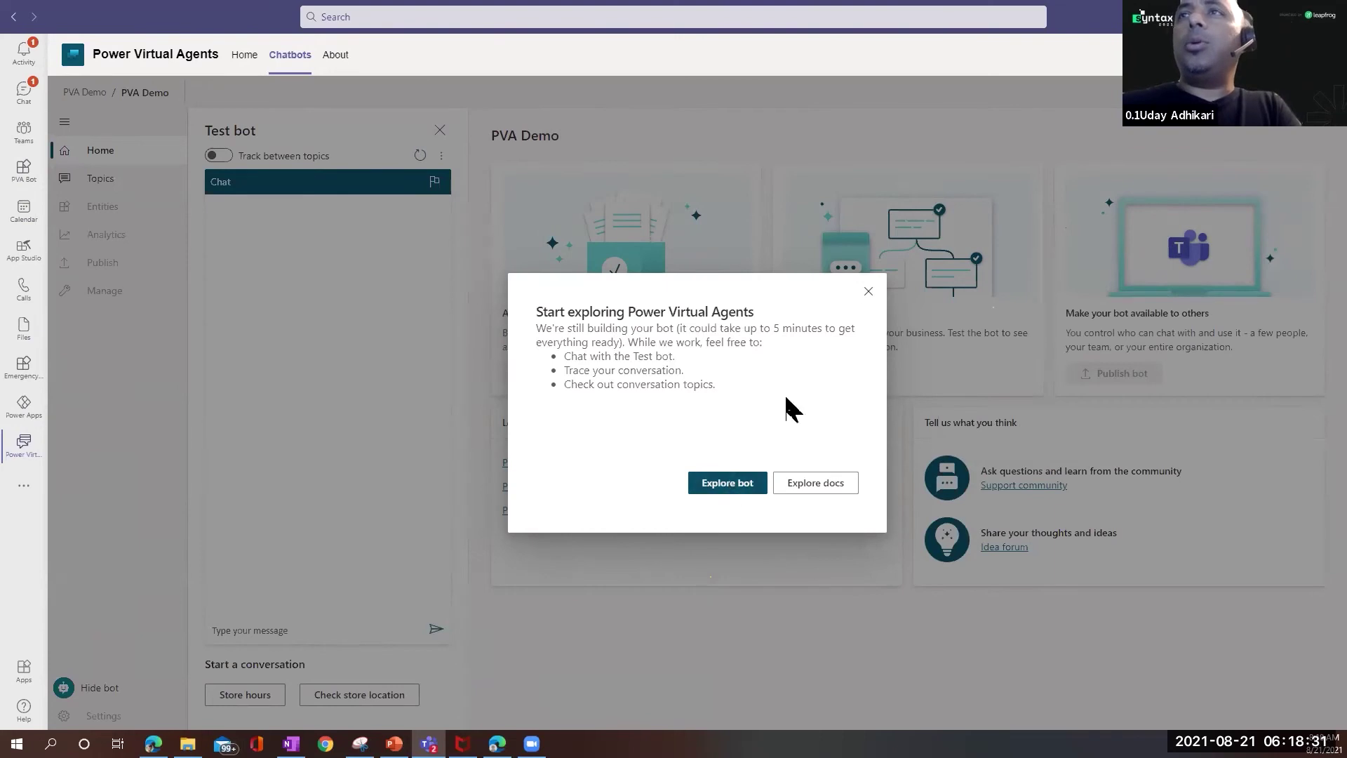
Step: Explore the PVA Demo bot's Topics, dismiss the Composer notice, and switch back to the browser
click(710, 494)
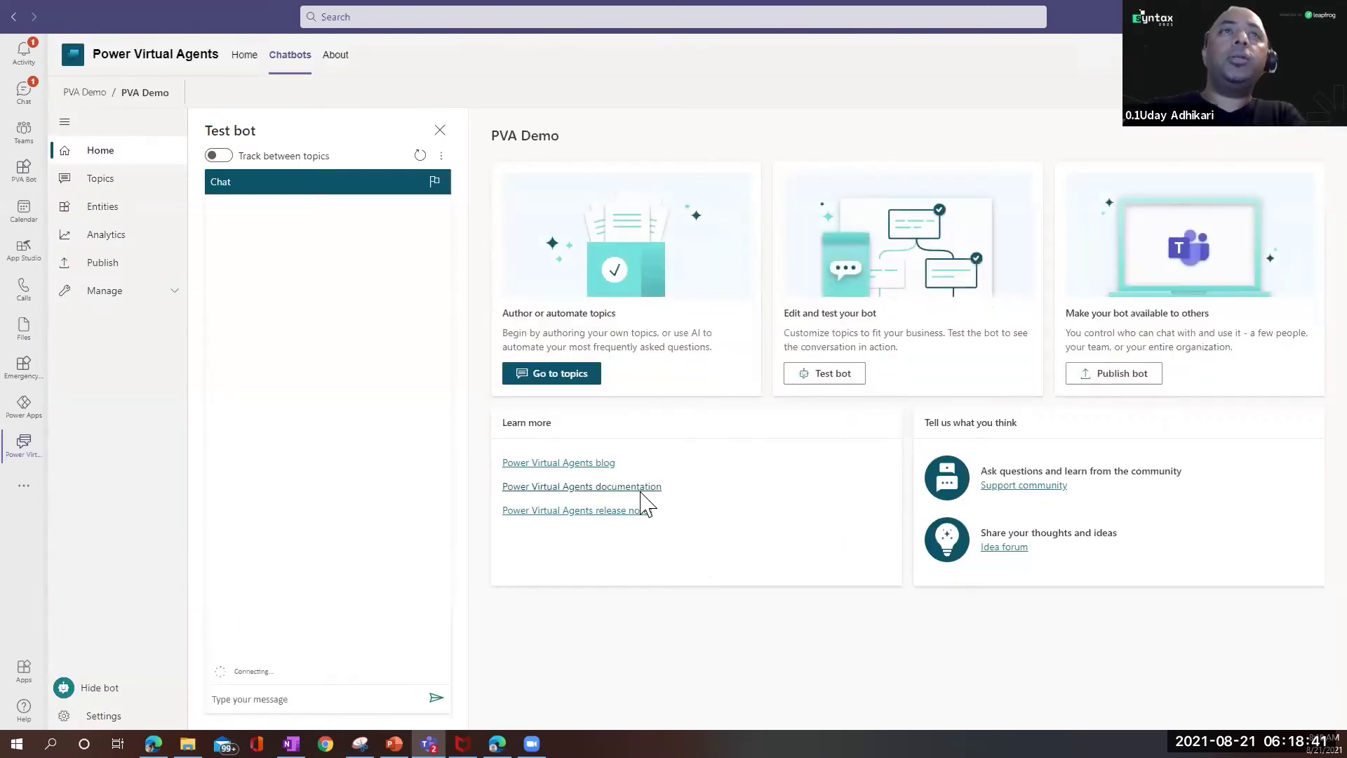
click(99, 181)
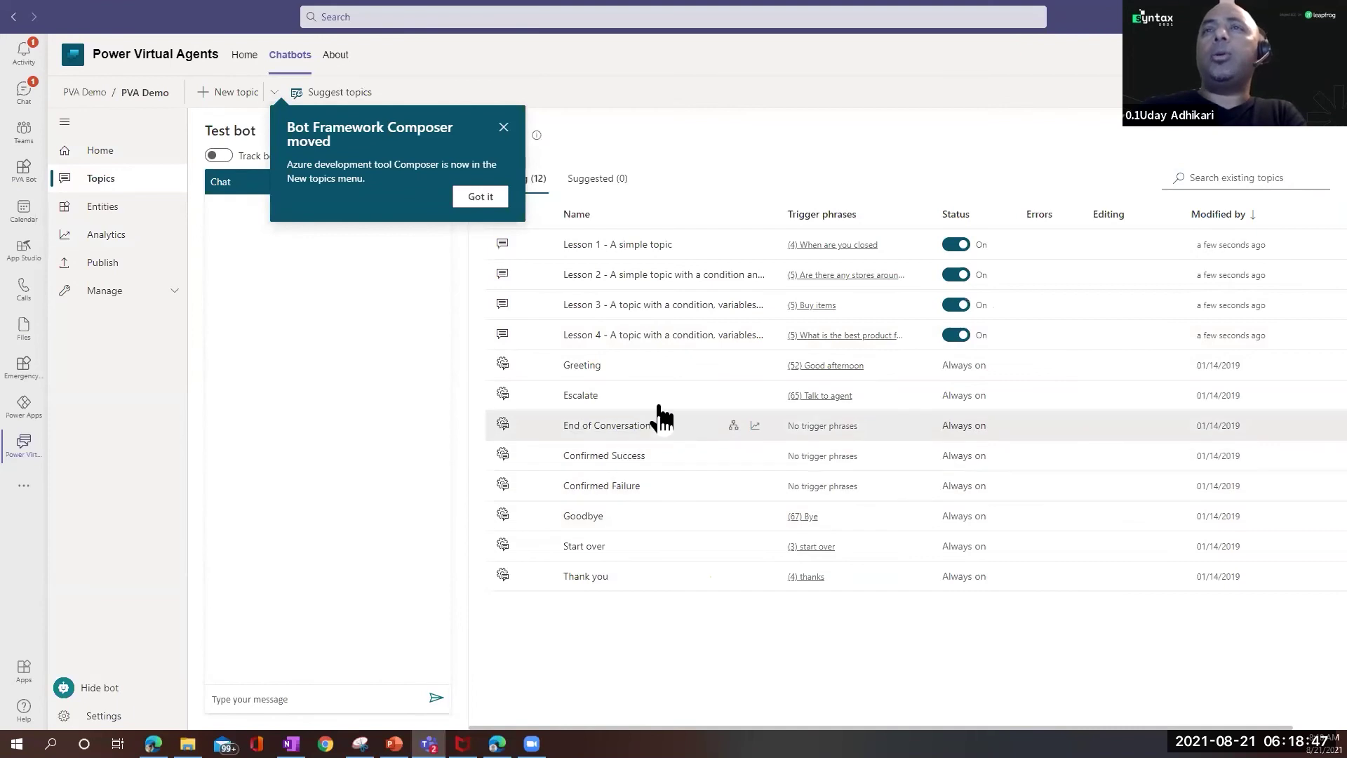
click(504, 127)
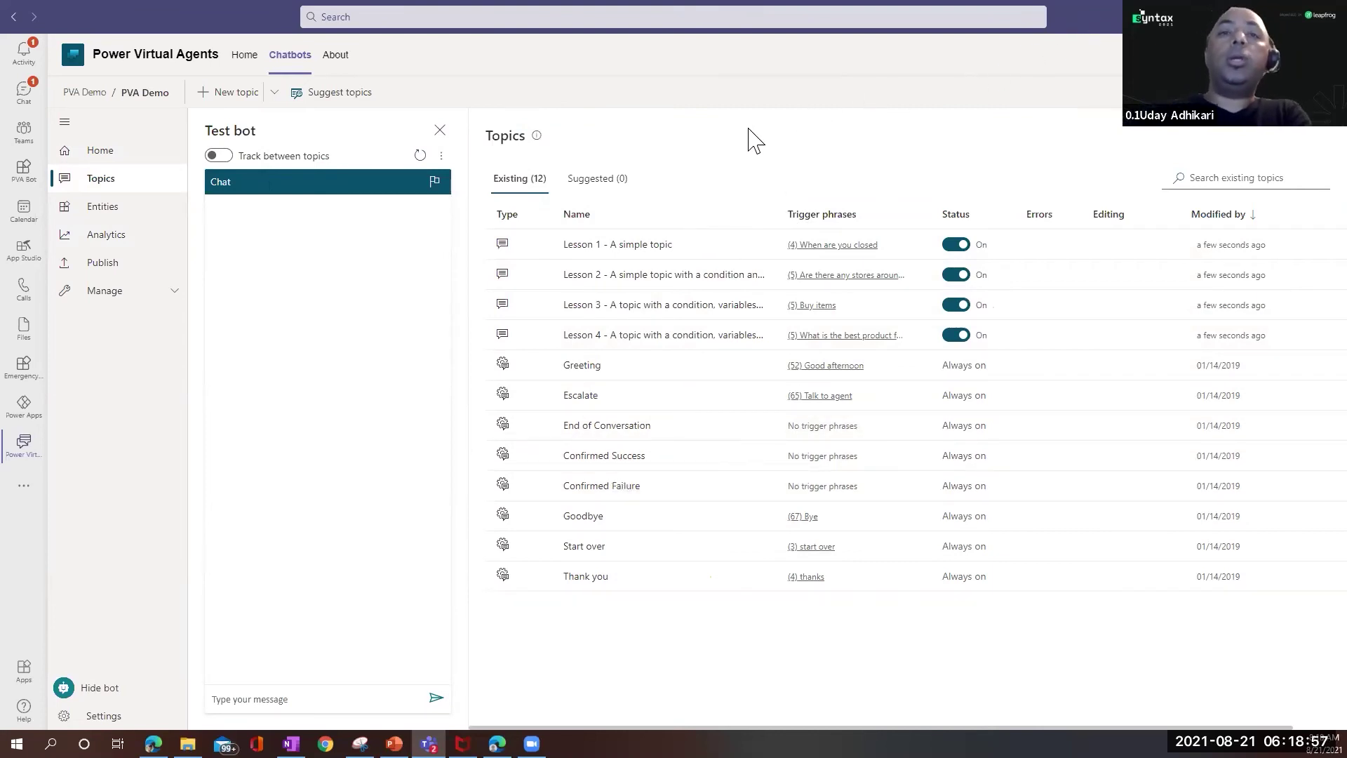
click(497, 744)
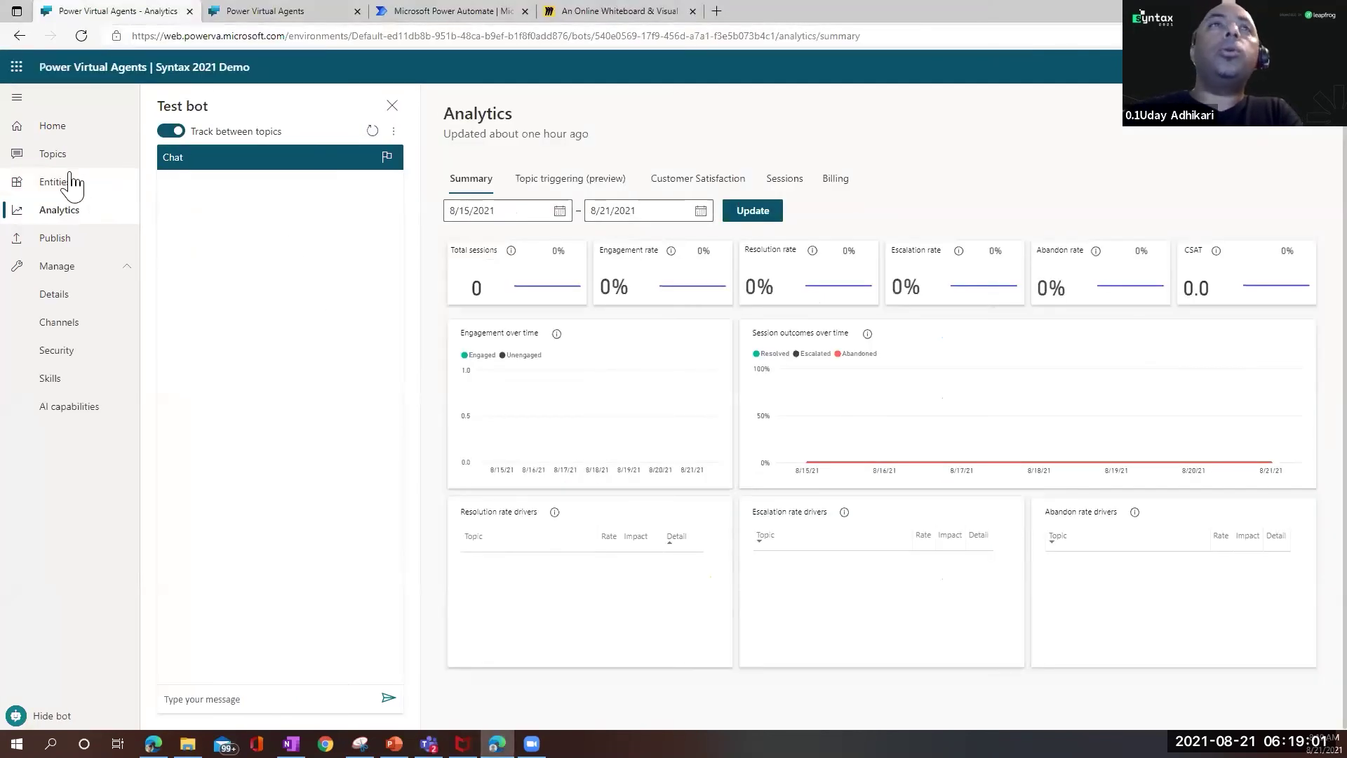
Step: From the Syntax 2021 Demo Home page, open Share and add the colleague as a user
click(49, 129)
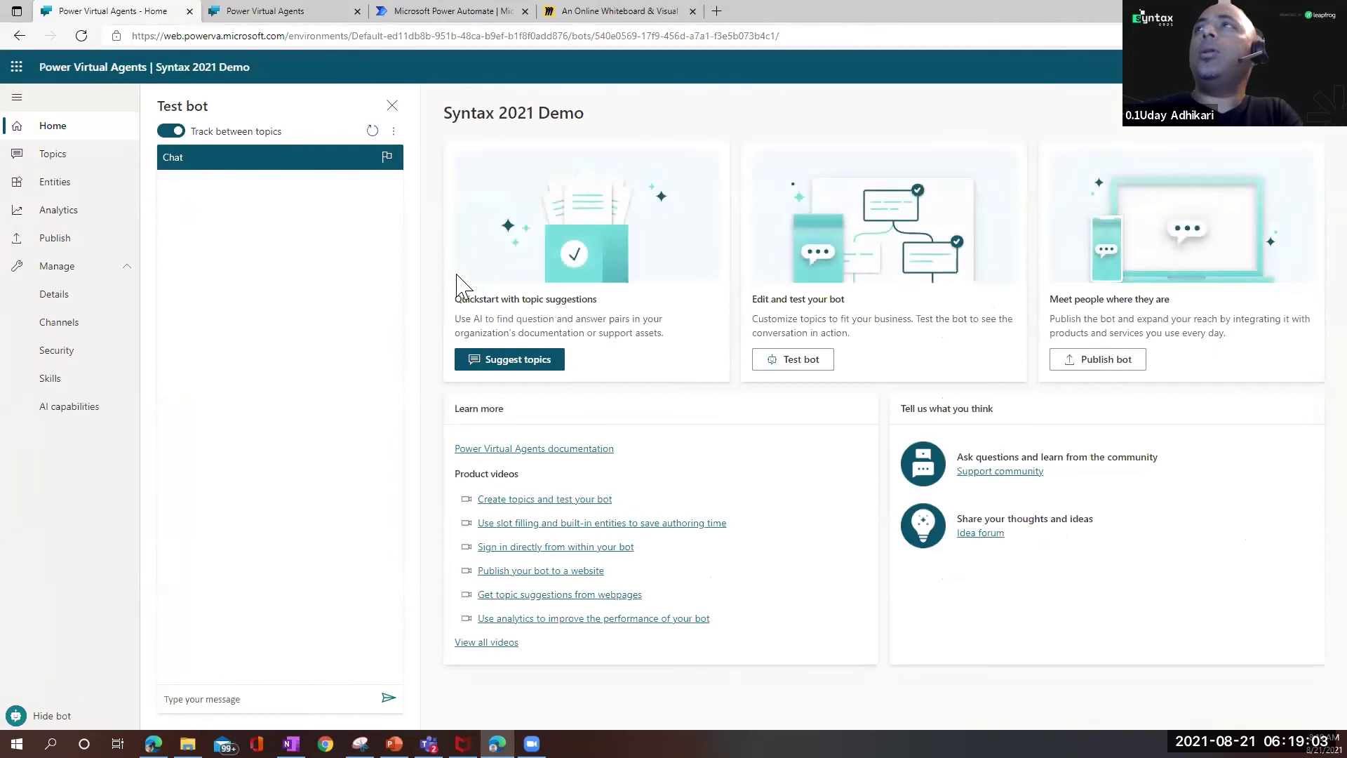
click(1297, 135)
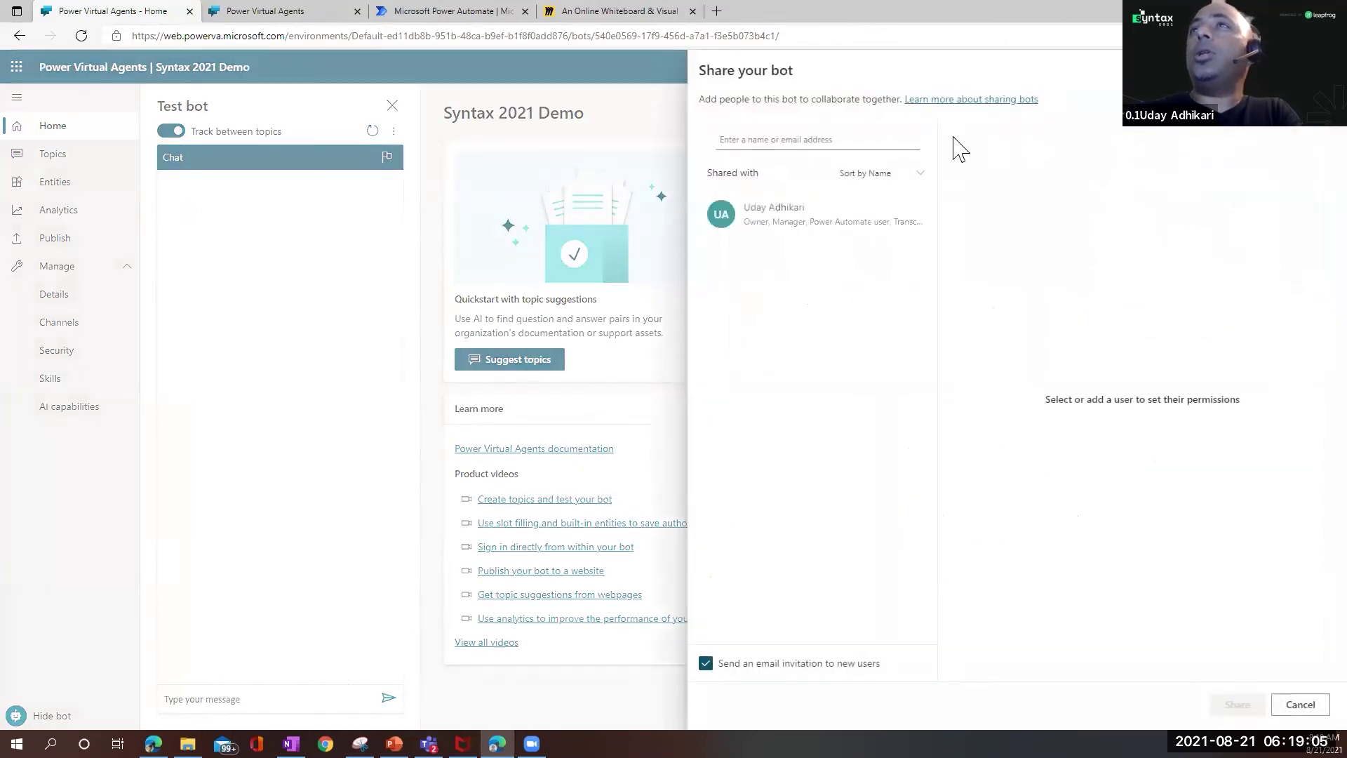
click(778, 137)
text(u)
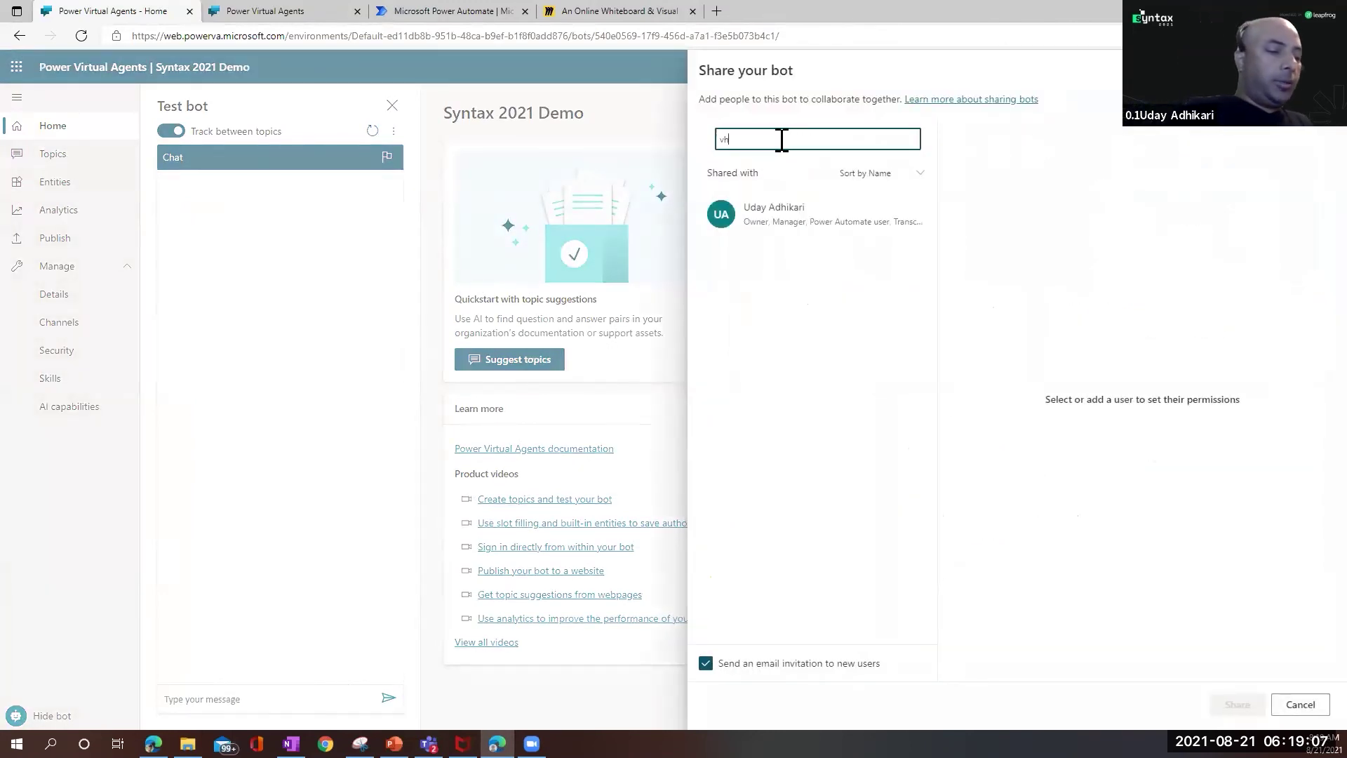
key(BackSpace)
text(charke)
key(BackSpace)
key(BackSpace)
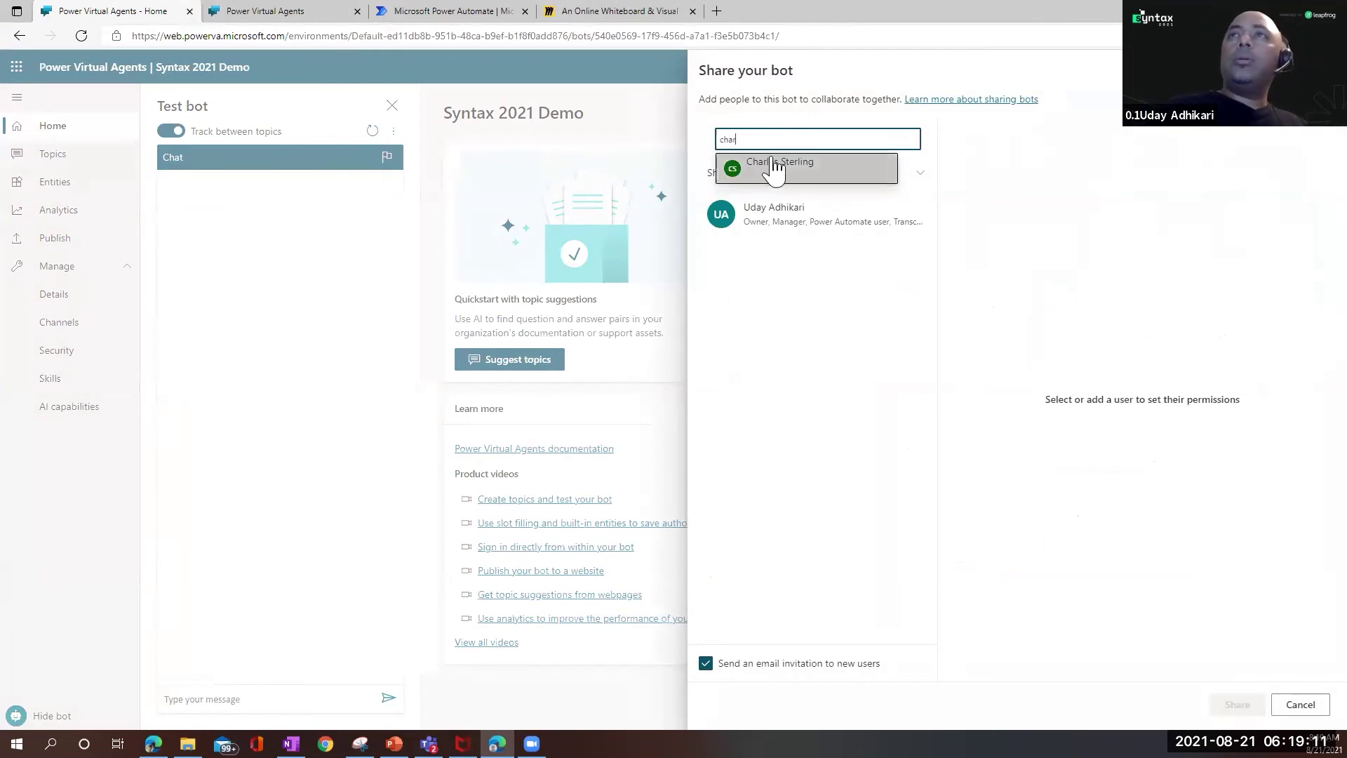
click(775, 167)
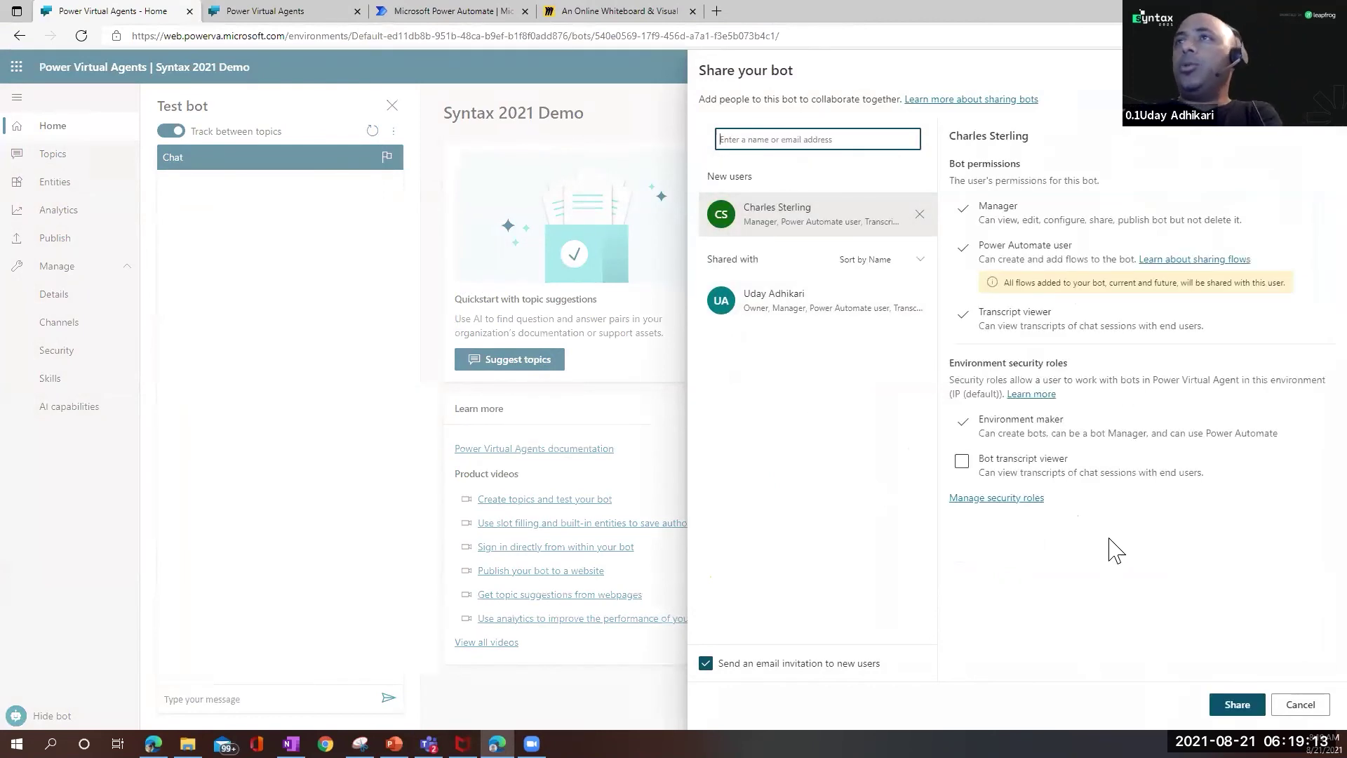
Step: Grant the colleague the Bot transcript viewer role, share the bot, and close the panel
click(961, 463)
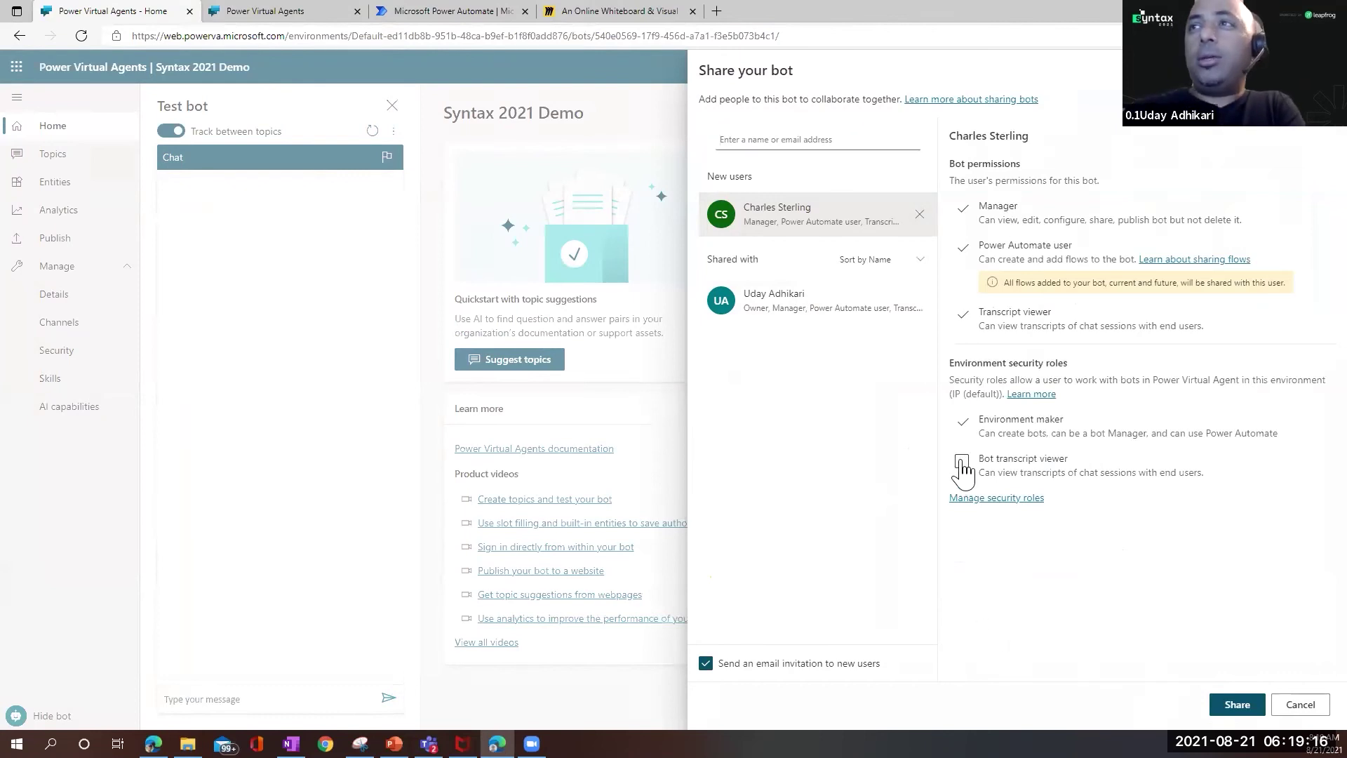
click(1237, 704)
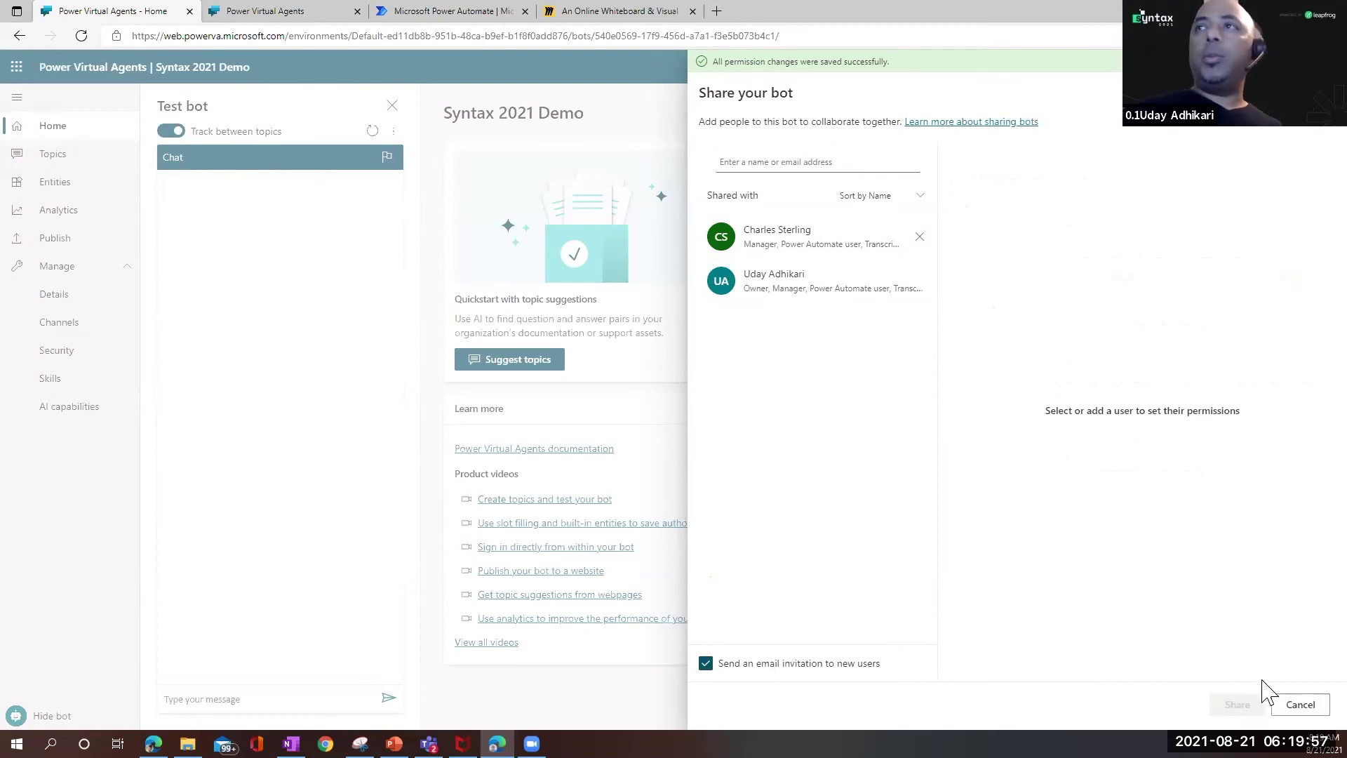
click(1299, 704)
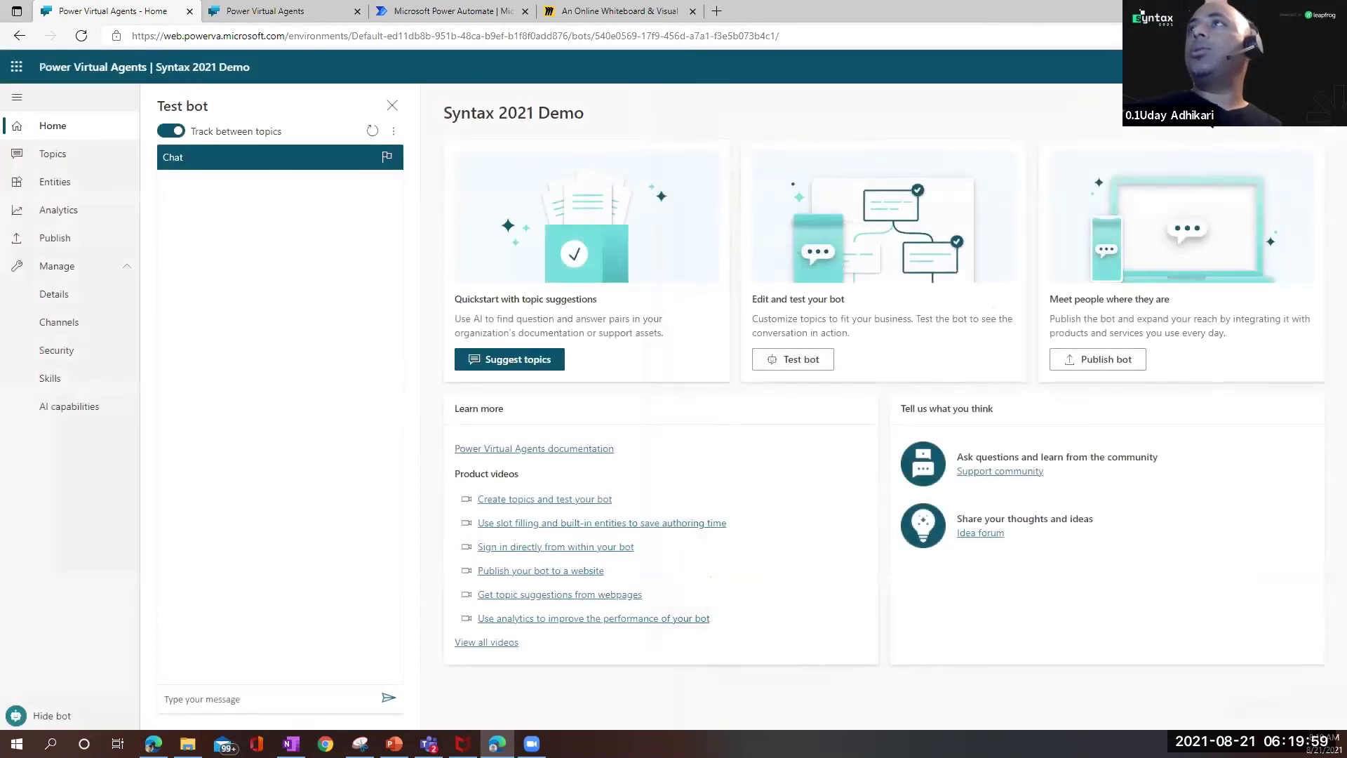
Step: Open the PVA Blog from the Help menu in a new tab and view it
click(1326, 67)
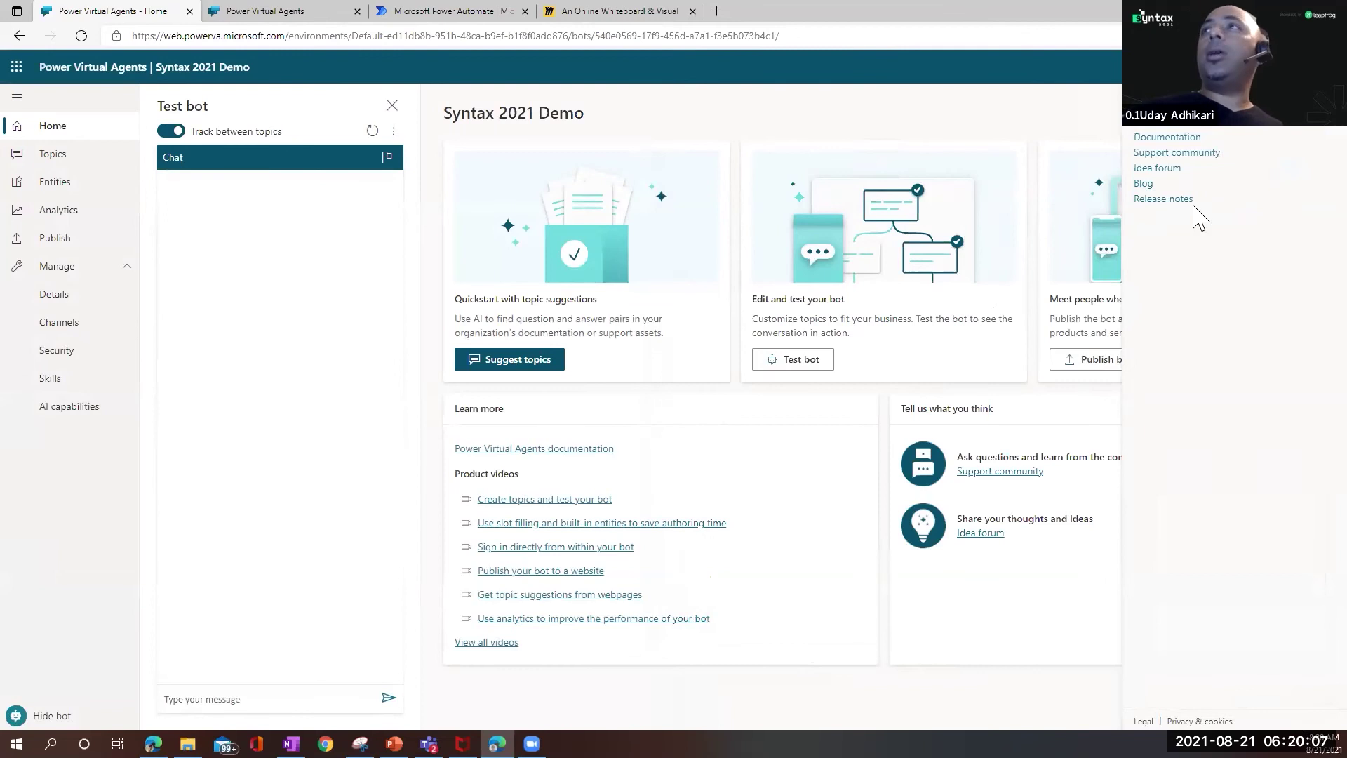
right_click(1143, 184)
click(1161, 198)
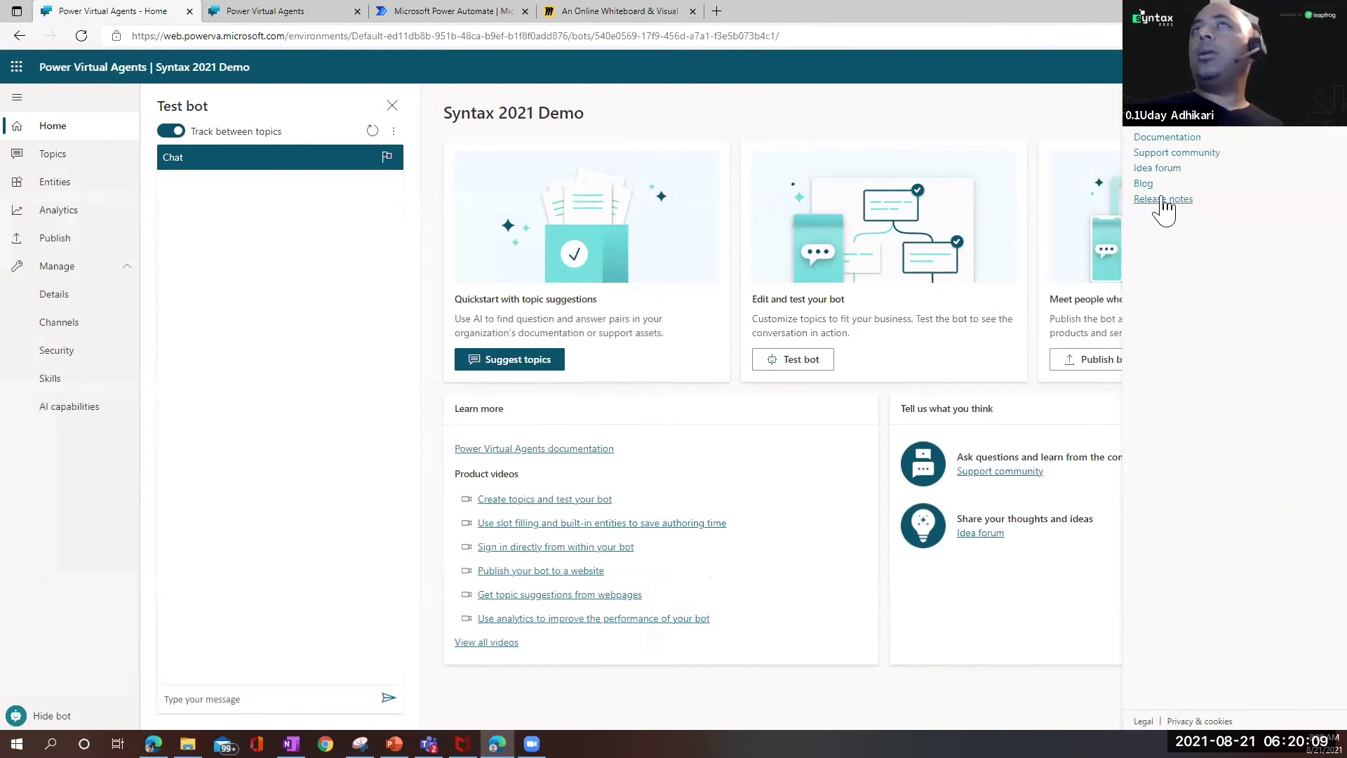
click(416, 13)
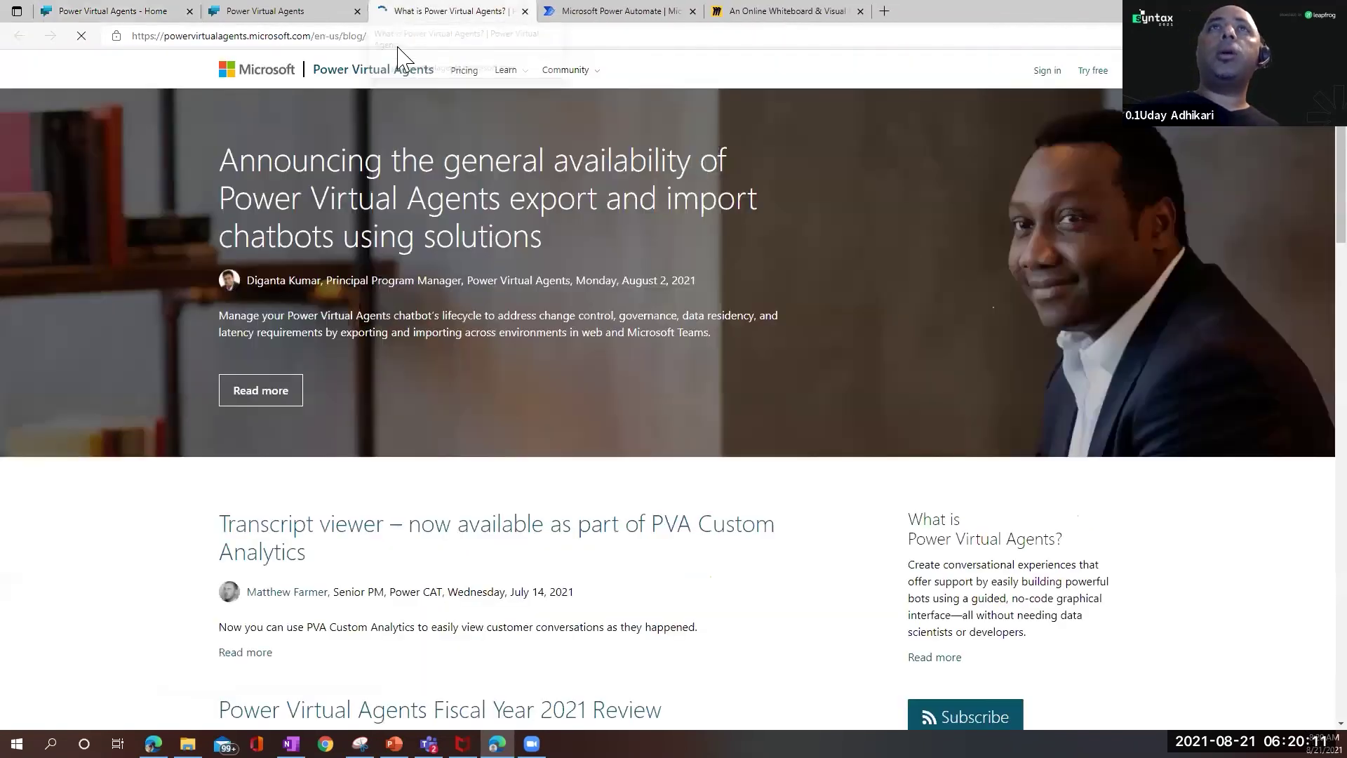
click(390, 41)
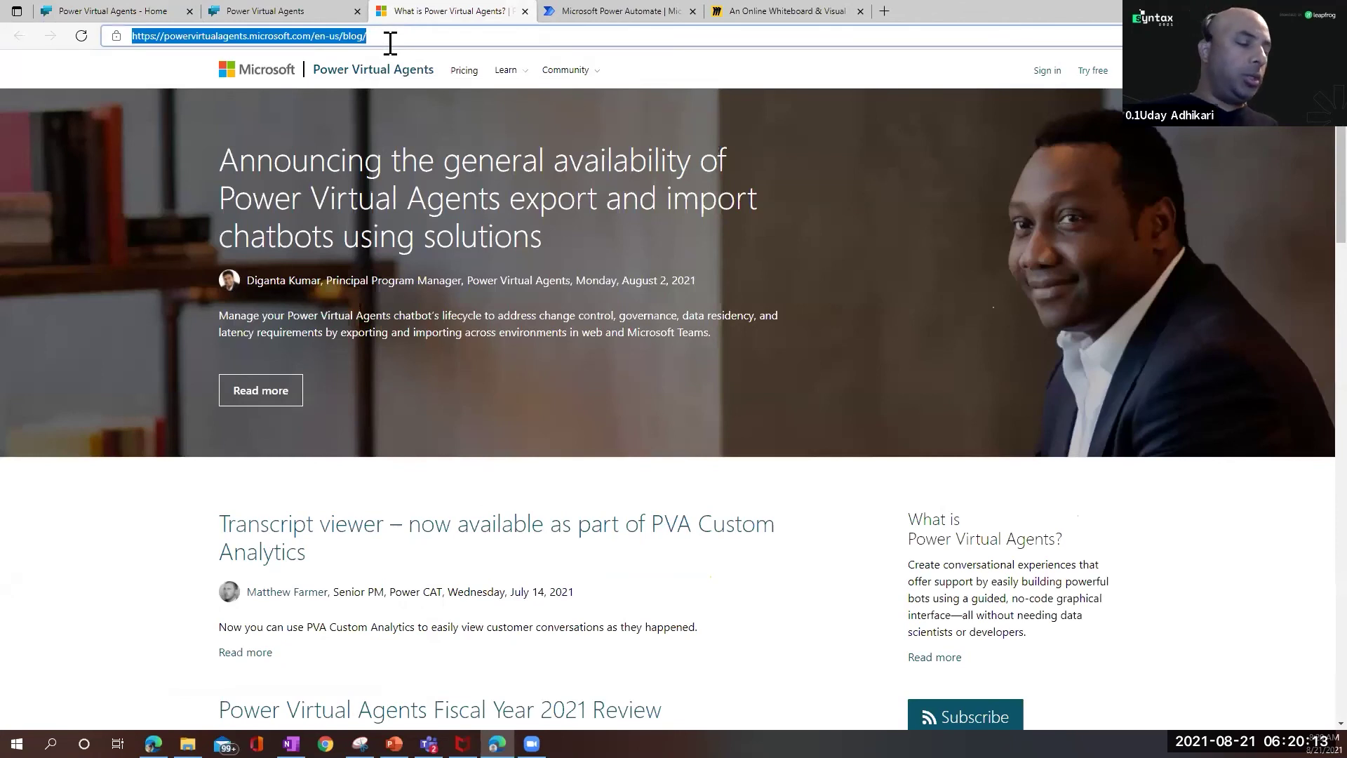
key(alt+Tab)
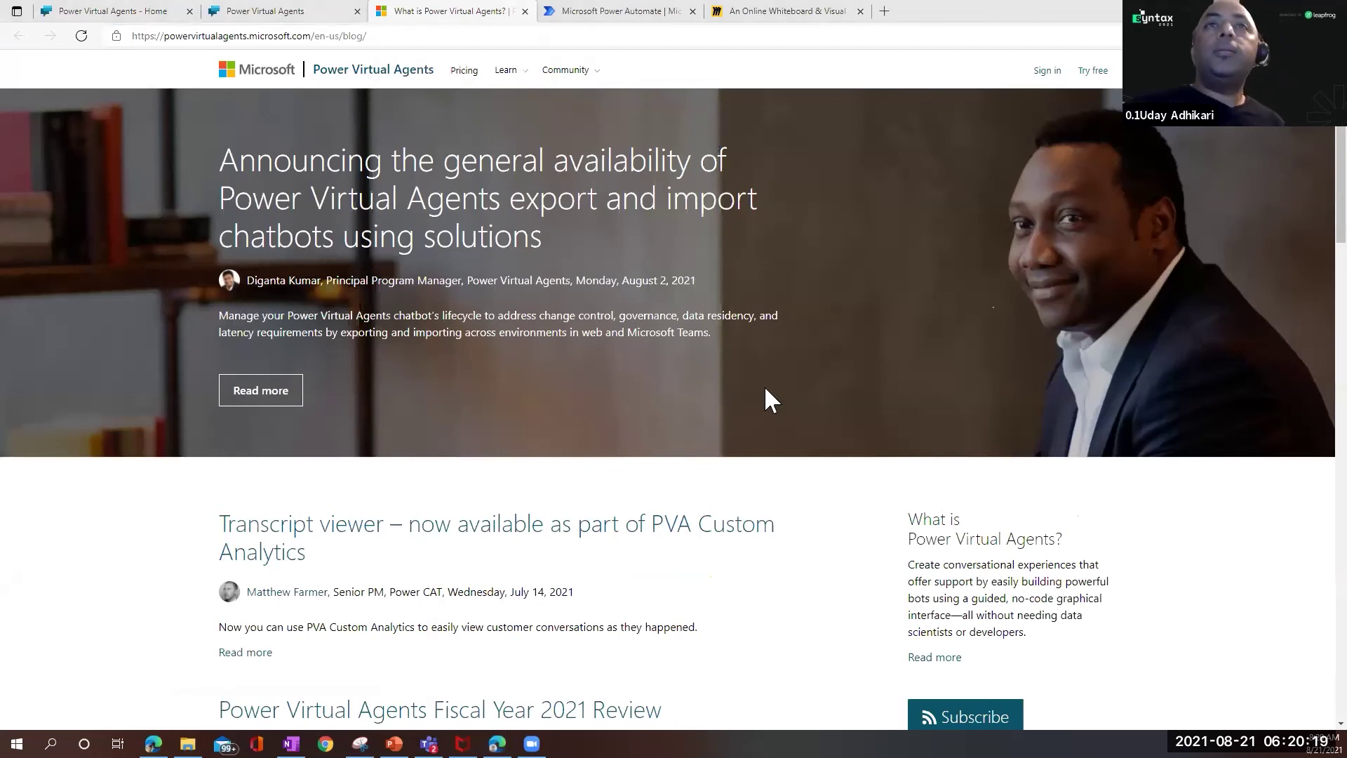
scroll(495, 500, down, 6)
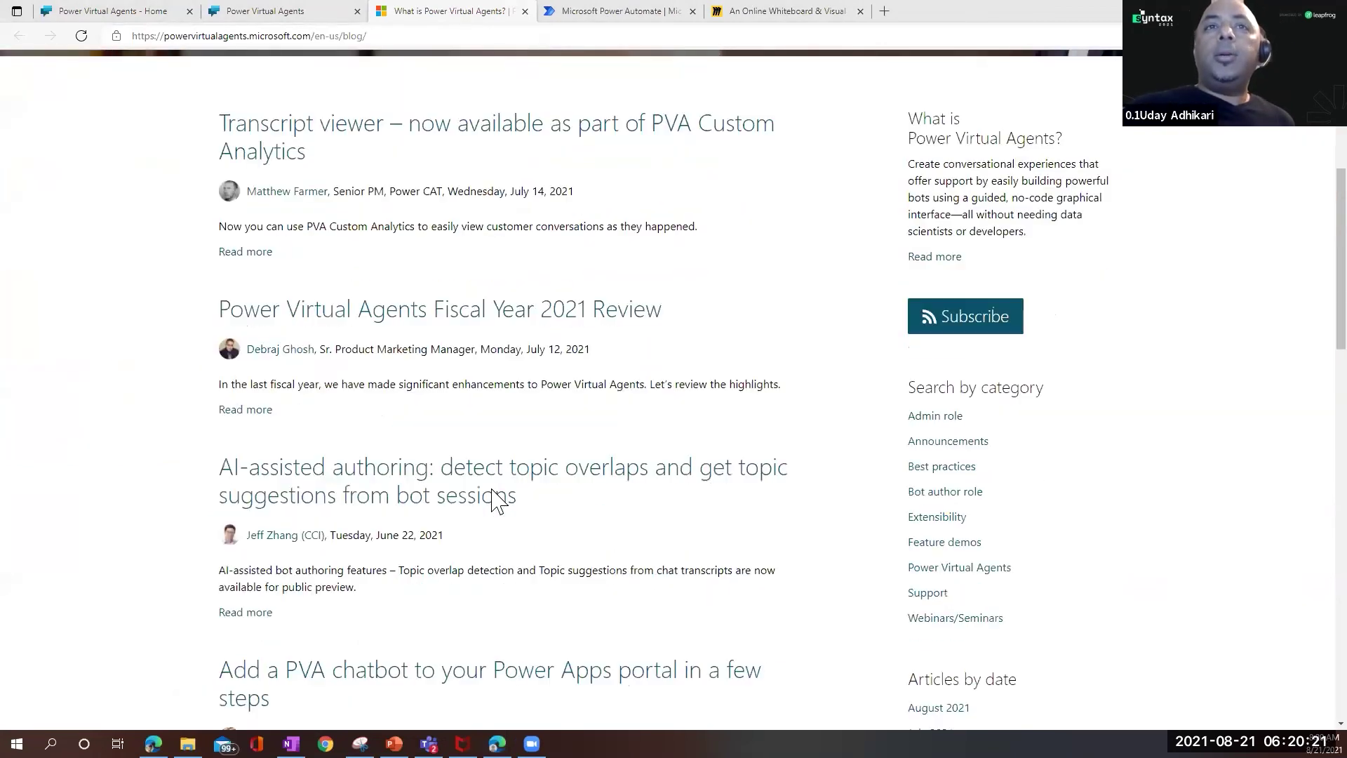
Step: Close the chatbot test page tab, return to the bot's Home tab, and close the help pane
click(251, 16)
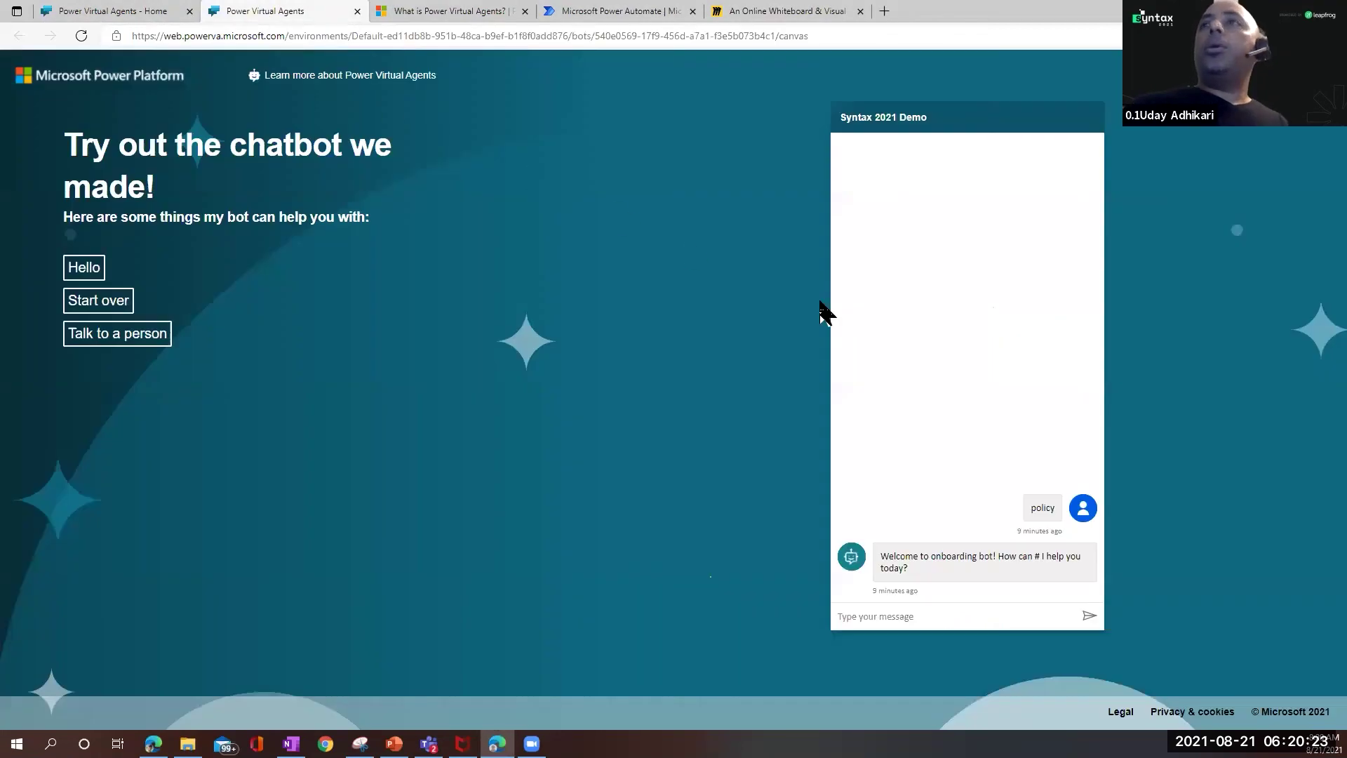
click(356, 12)
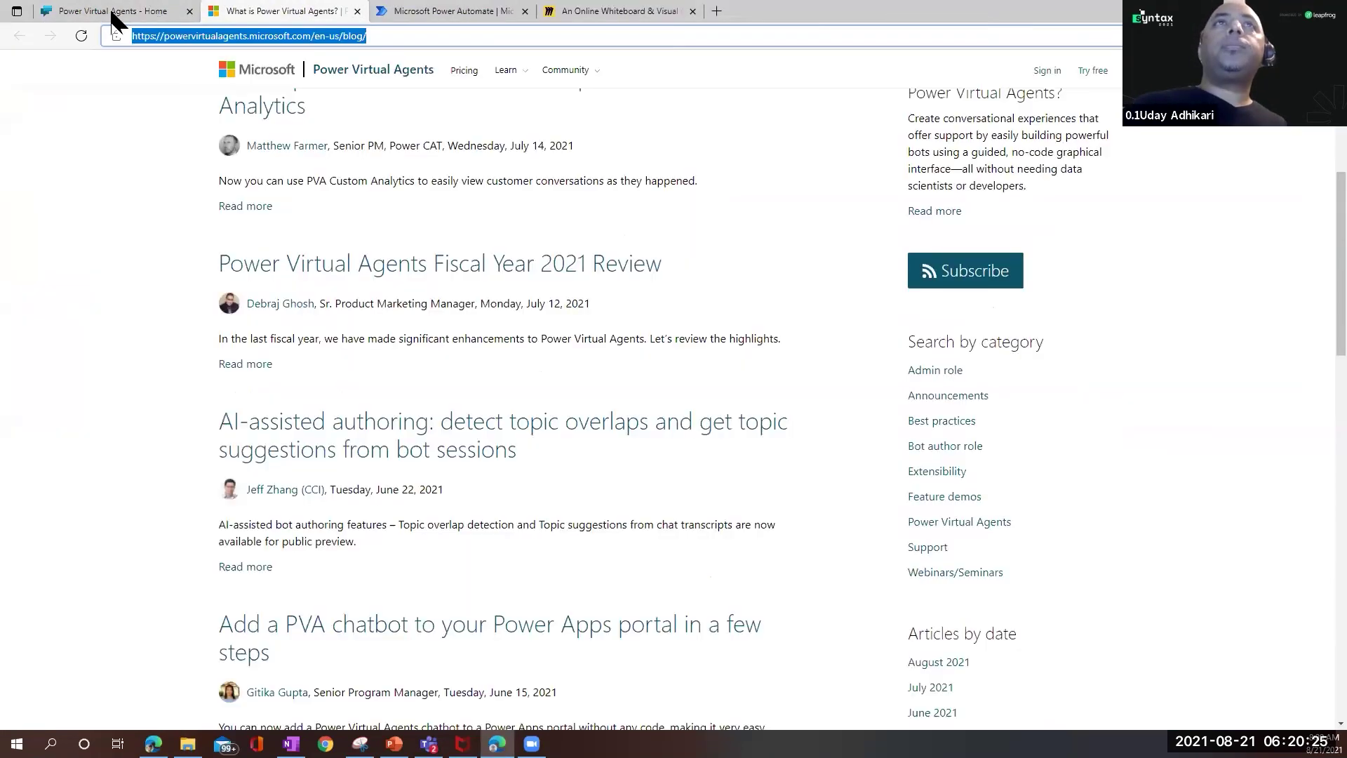
key(ctrl+shift+Tab)
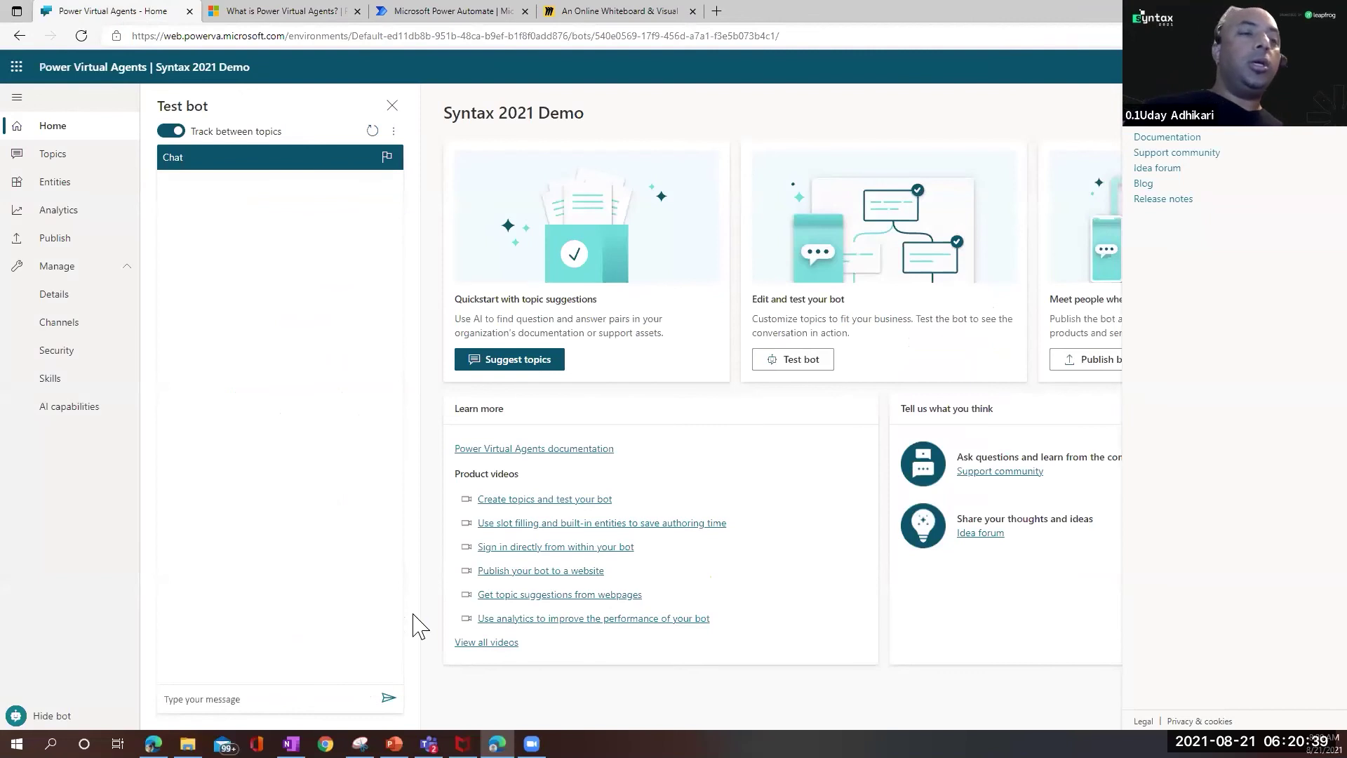
click(1317, 130)
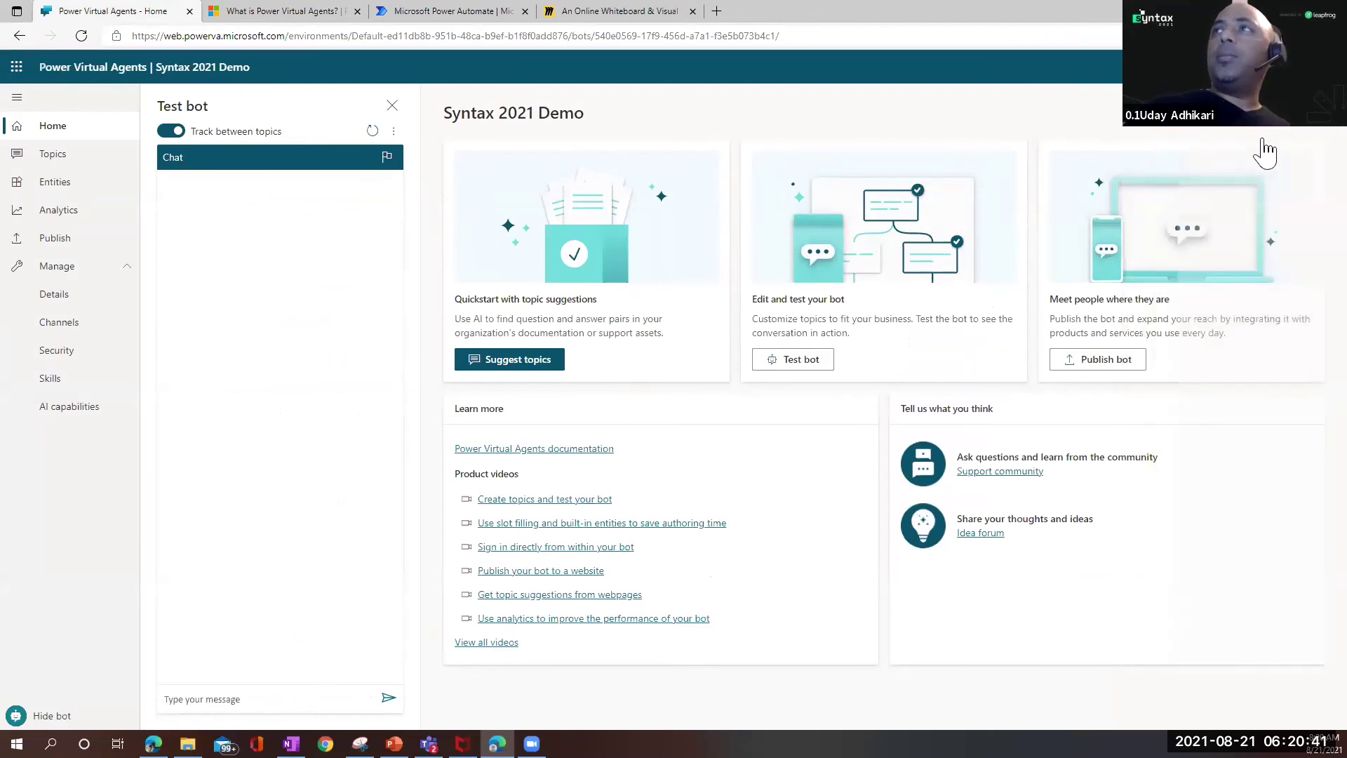
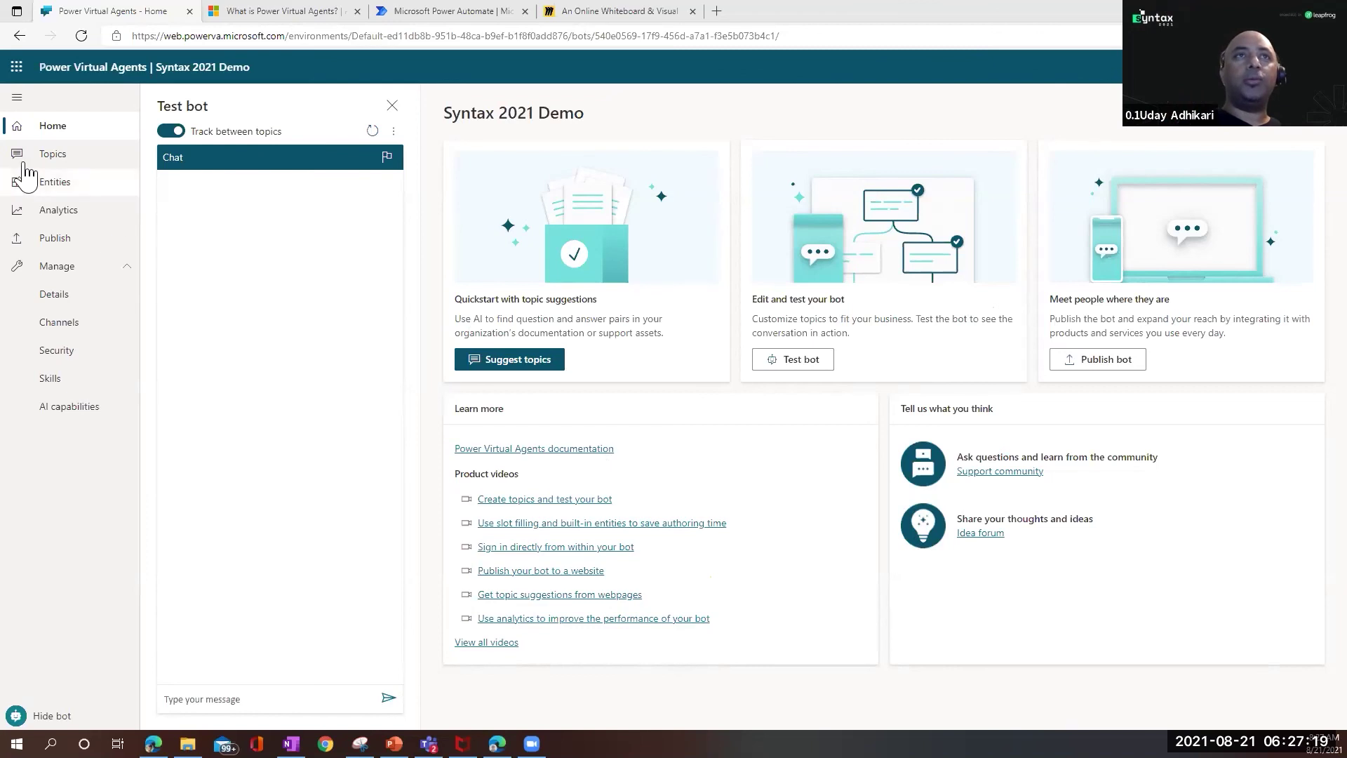
Step: Show the Syntax 2021 Demo bot's Topics list with its 13 topics
click(49, 156)
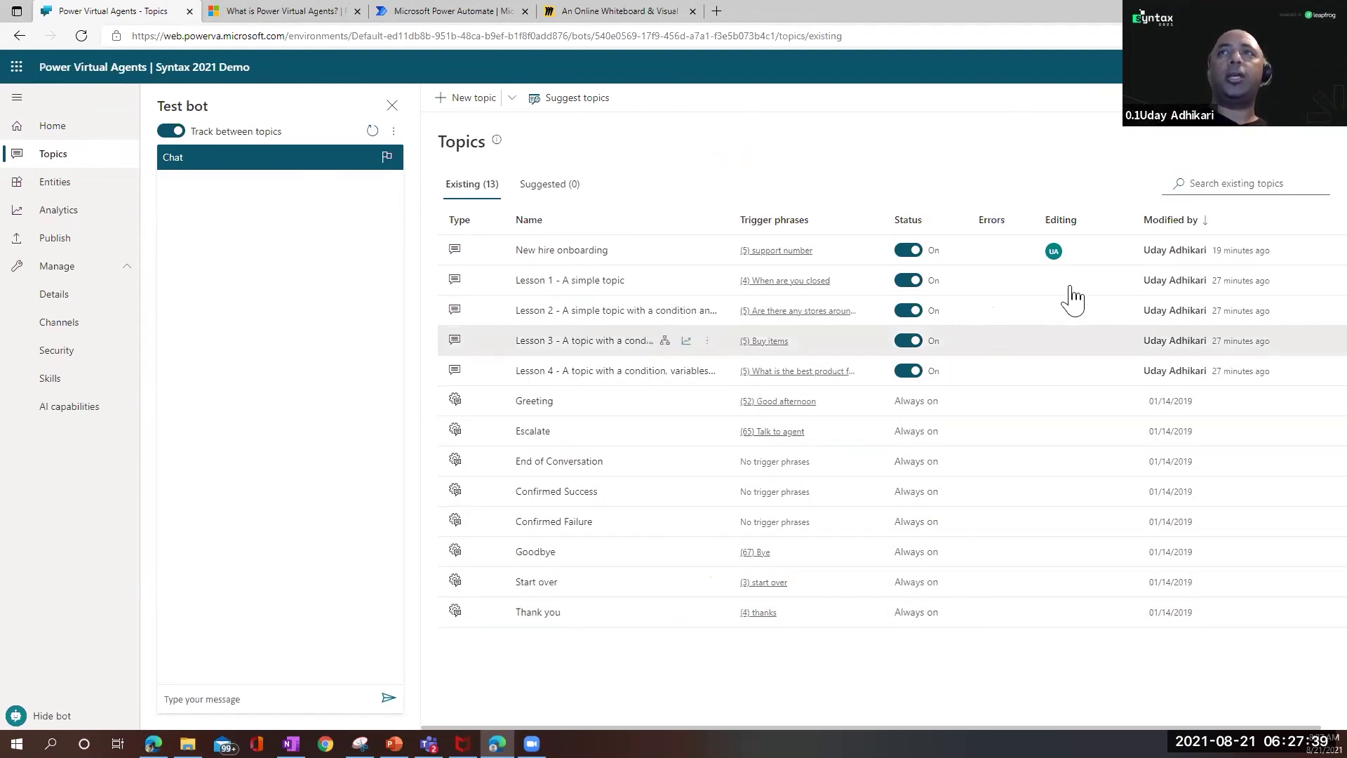
Step: Open the Syntax 2021 Demo bot's Details page with its name and icon
click(59, 304)
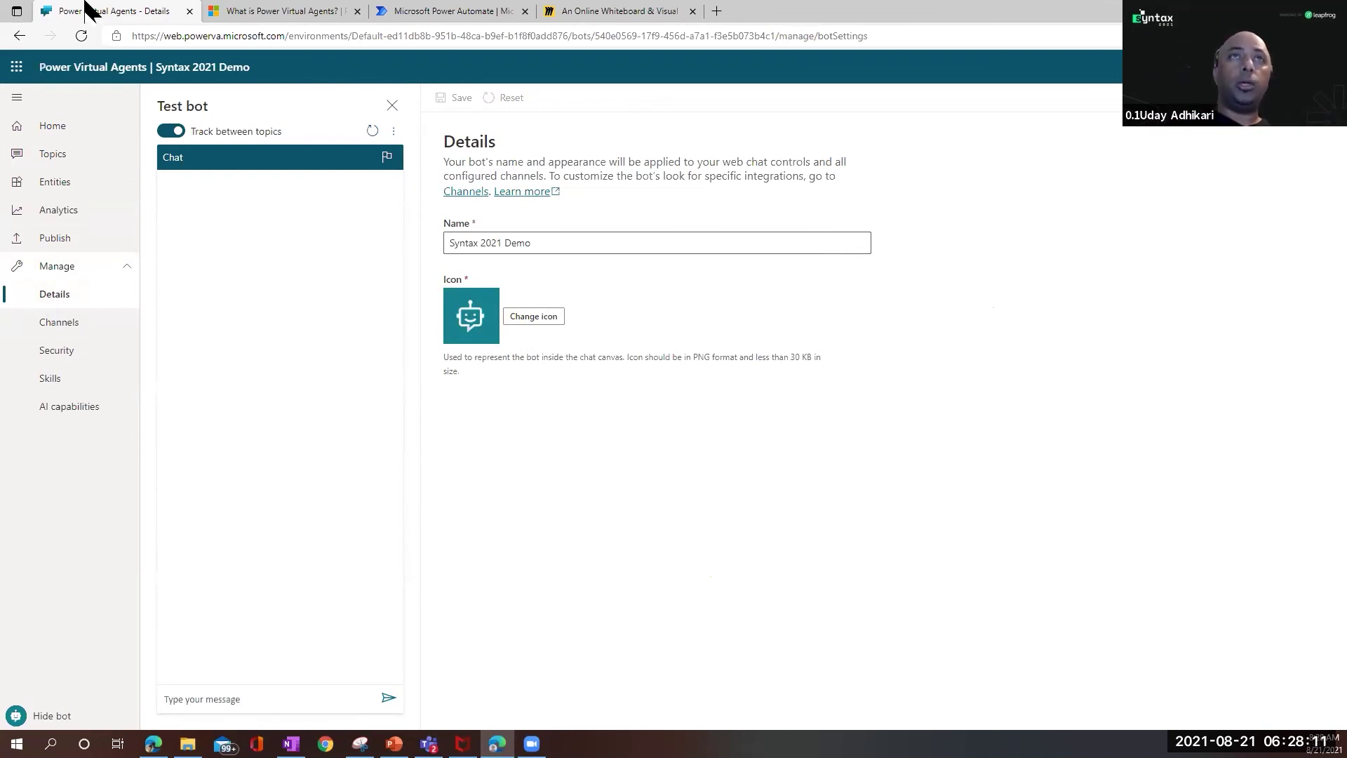
Step: Go from Publish to the Channels page listing Teams, Demo website, Facebook and Slack
click(55, 237)
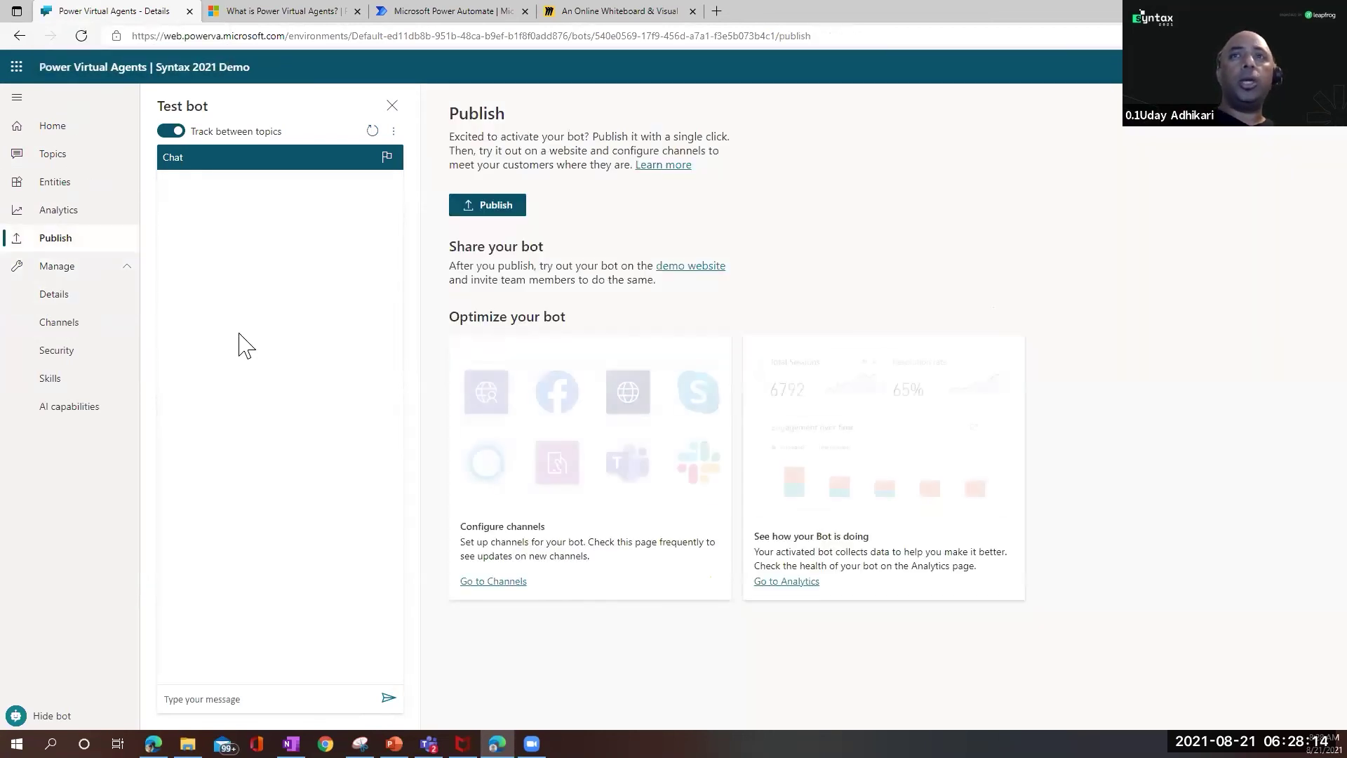
click(477, 581)
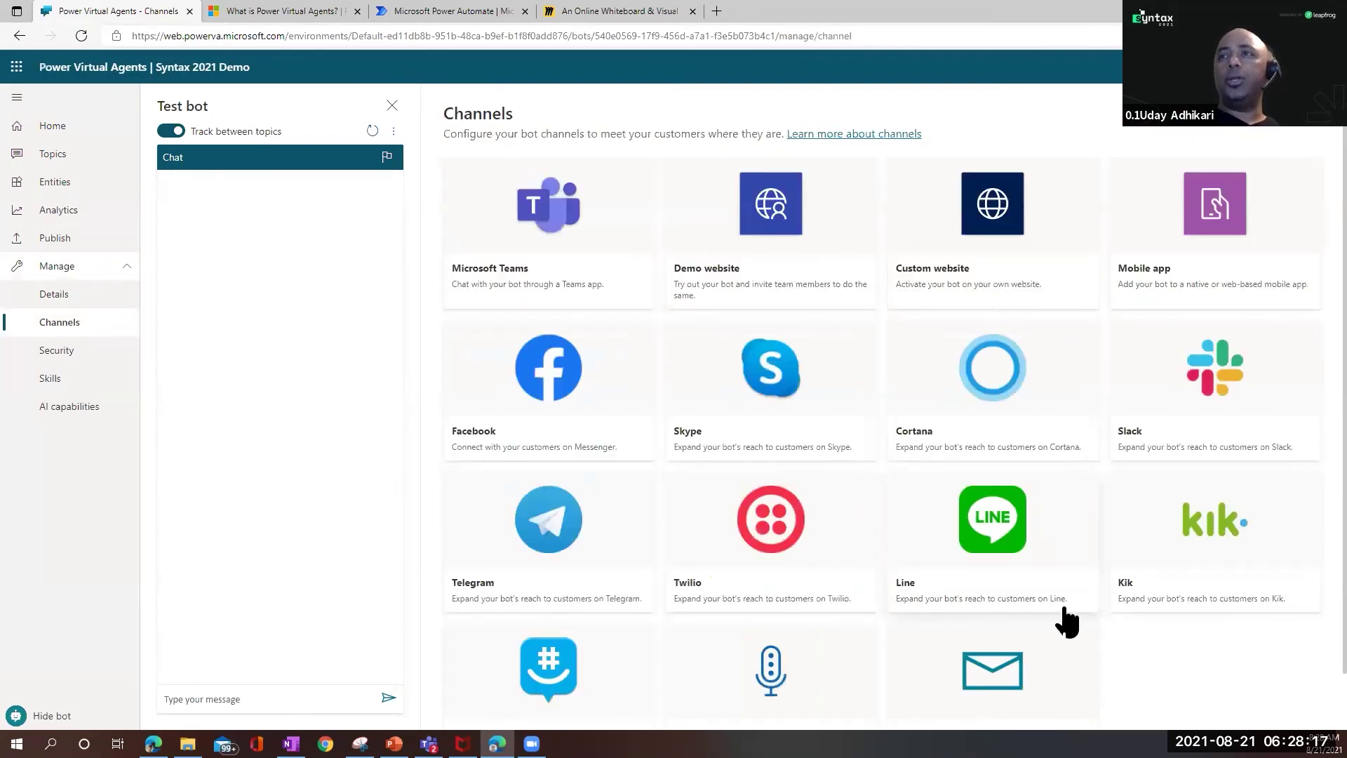
scroll(1063, 624, down, 2)
scroll(1069, 635, up, 2)
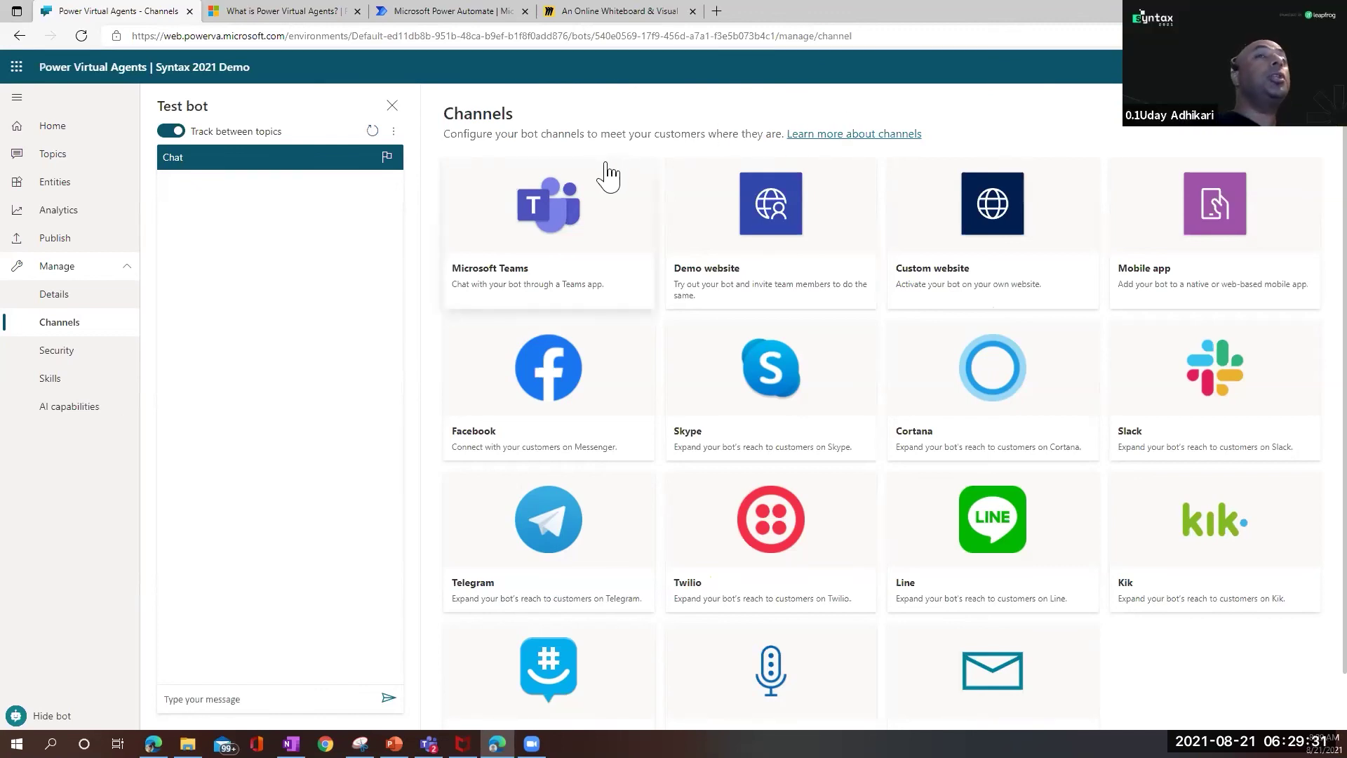
Step: Open New hire onboarding's authoring canvas, then move to the Teams bot's Topics list
click(51, 156)
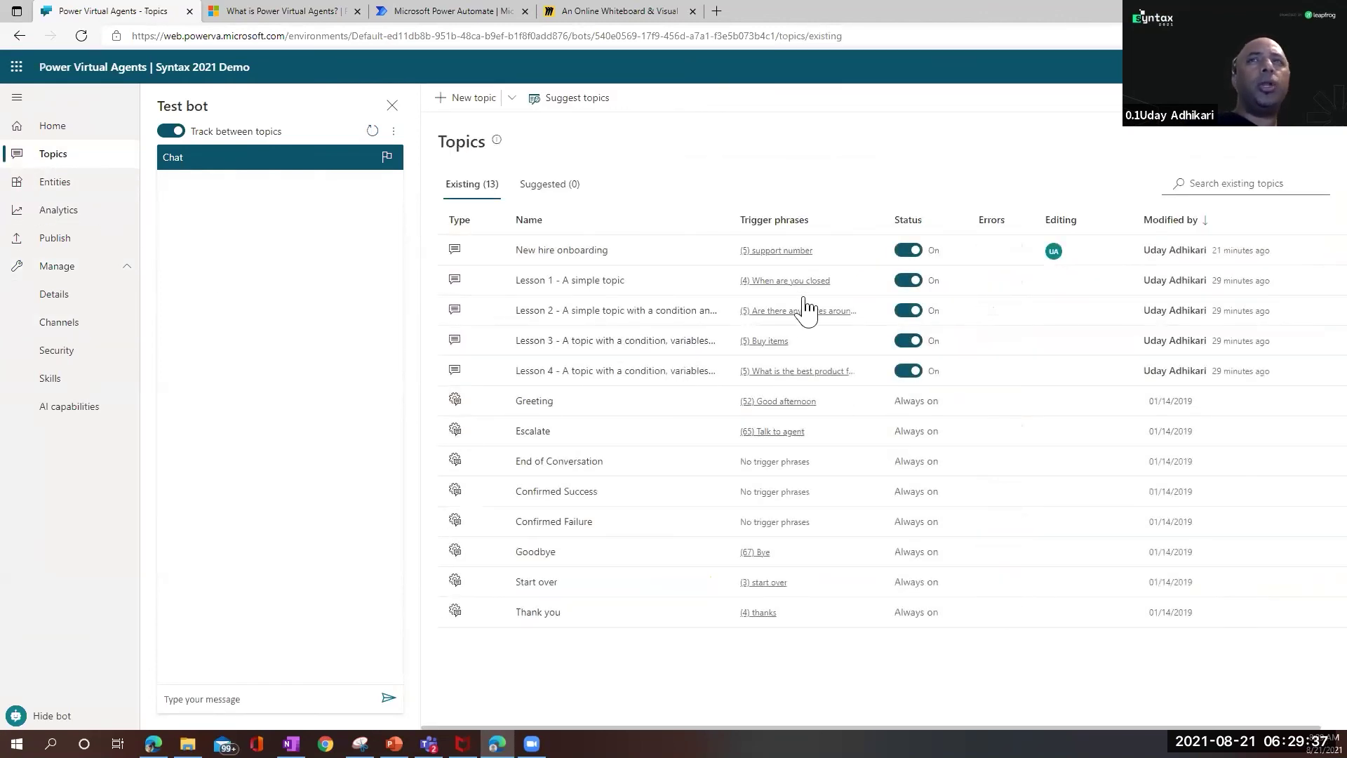
click(569, 253)
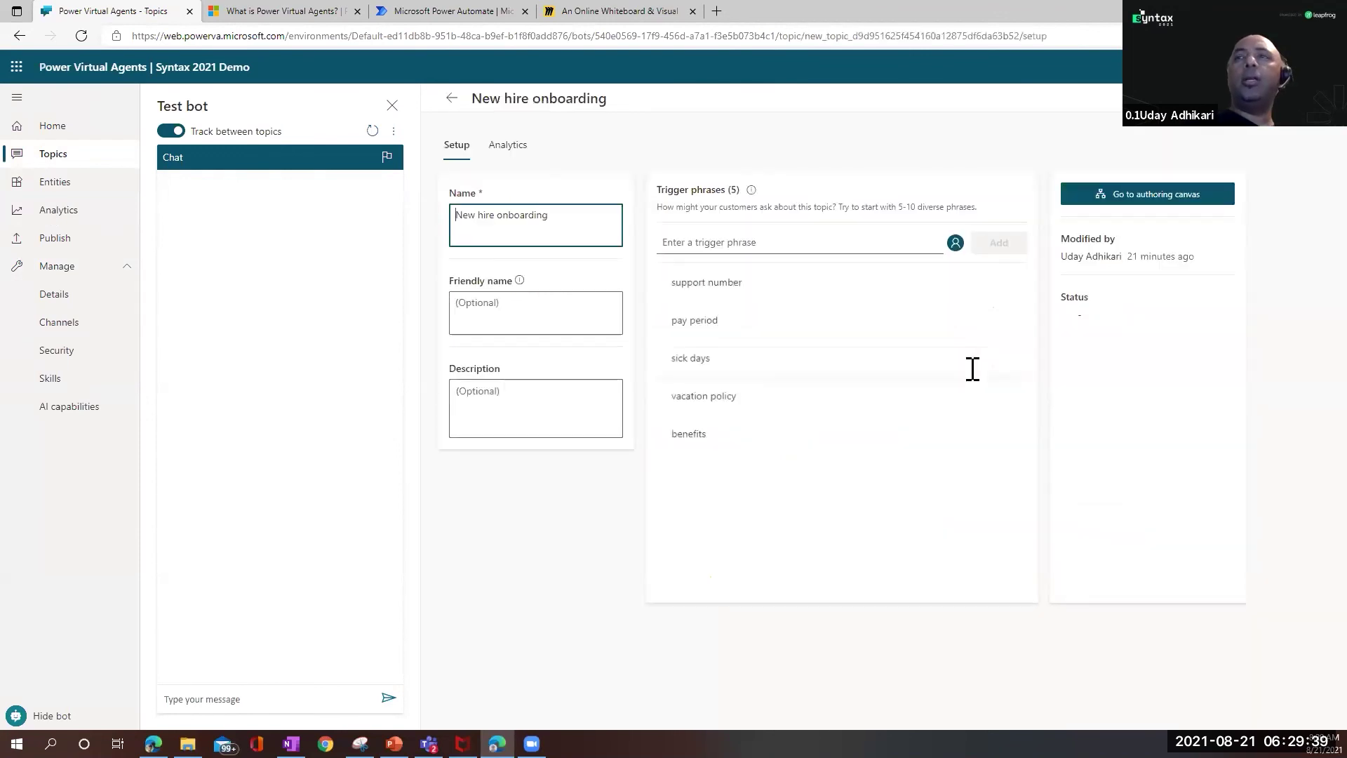
click(1165, 197)
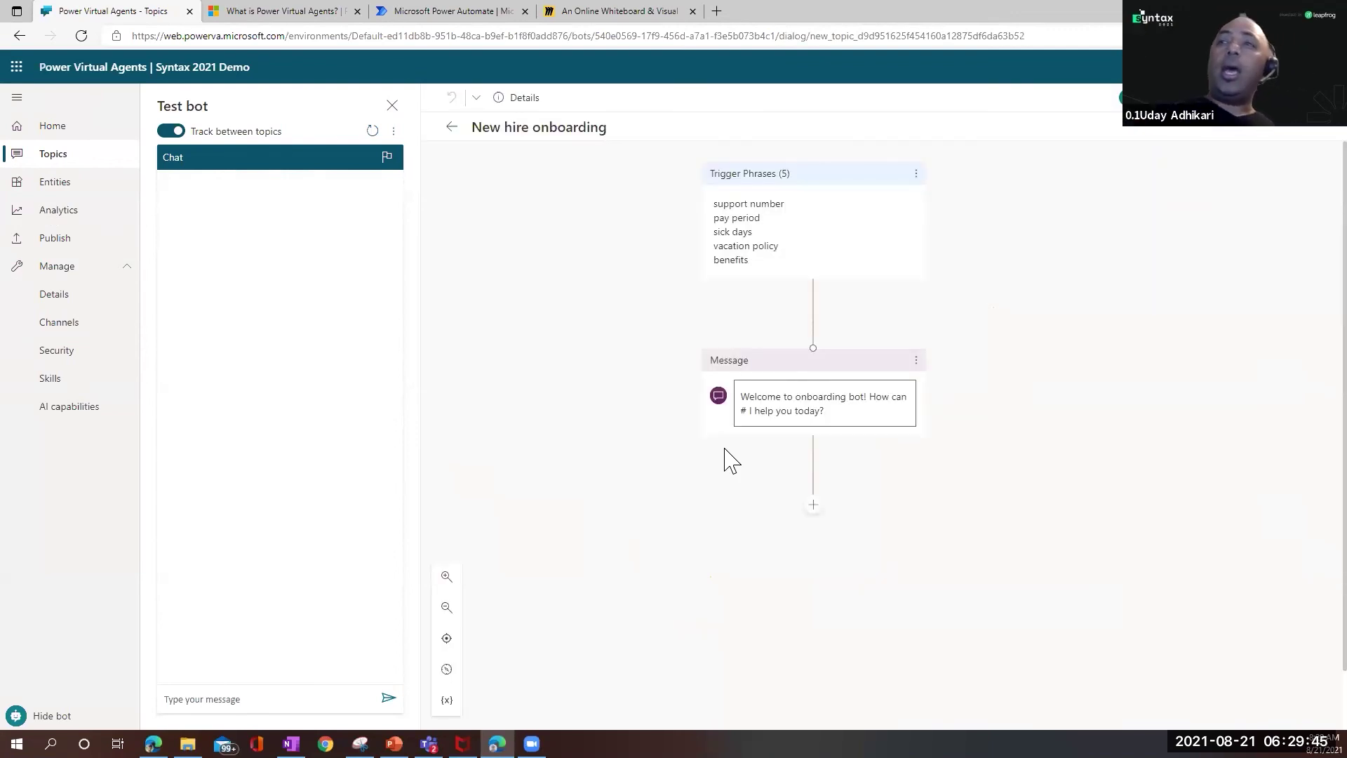
click(808, 504)
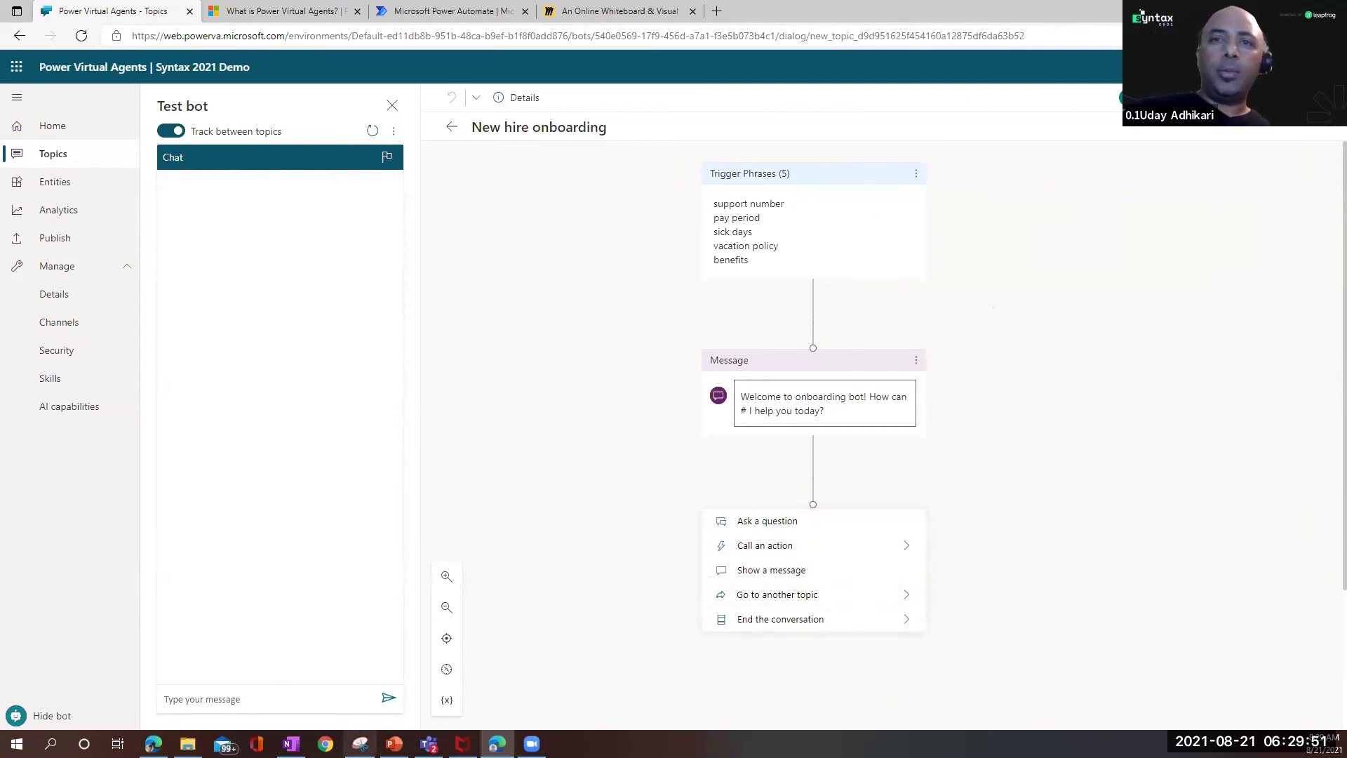
click(429, 743)
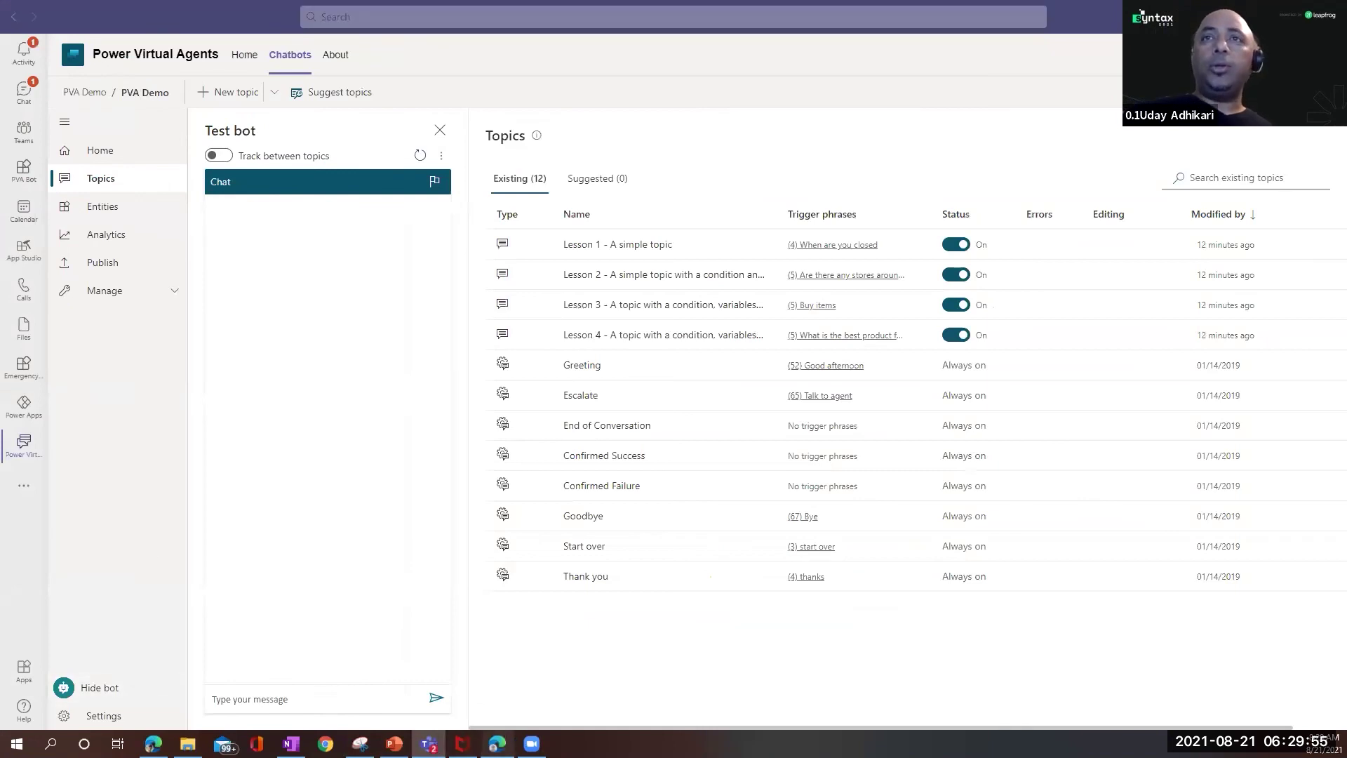
Step: Return to the Teams window and open the Lesson 1 - A simple topic
key(alt+Tab)
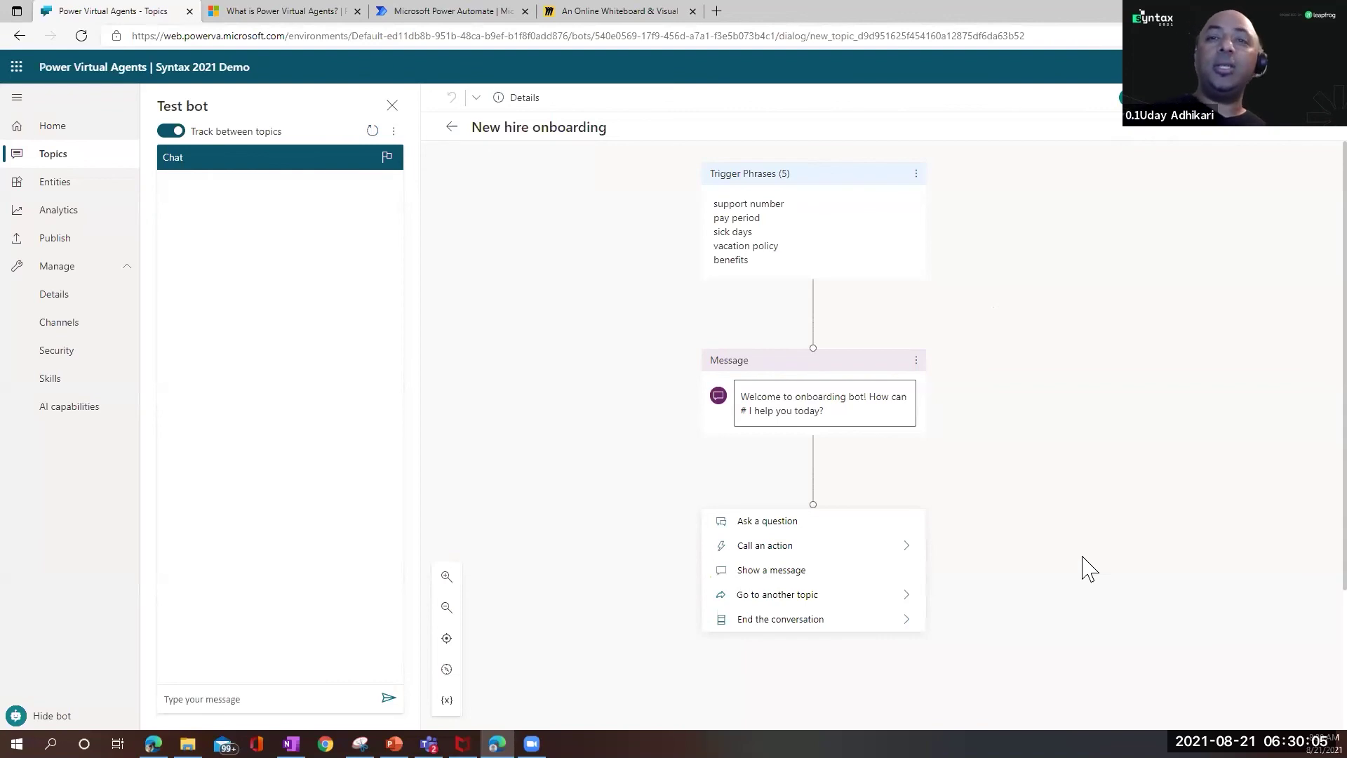
key(alt+Tab)
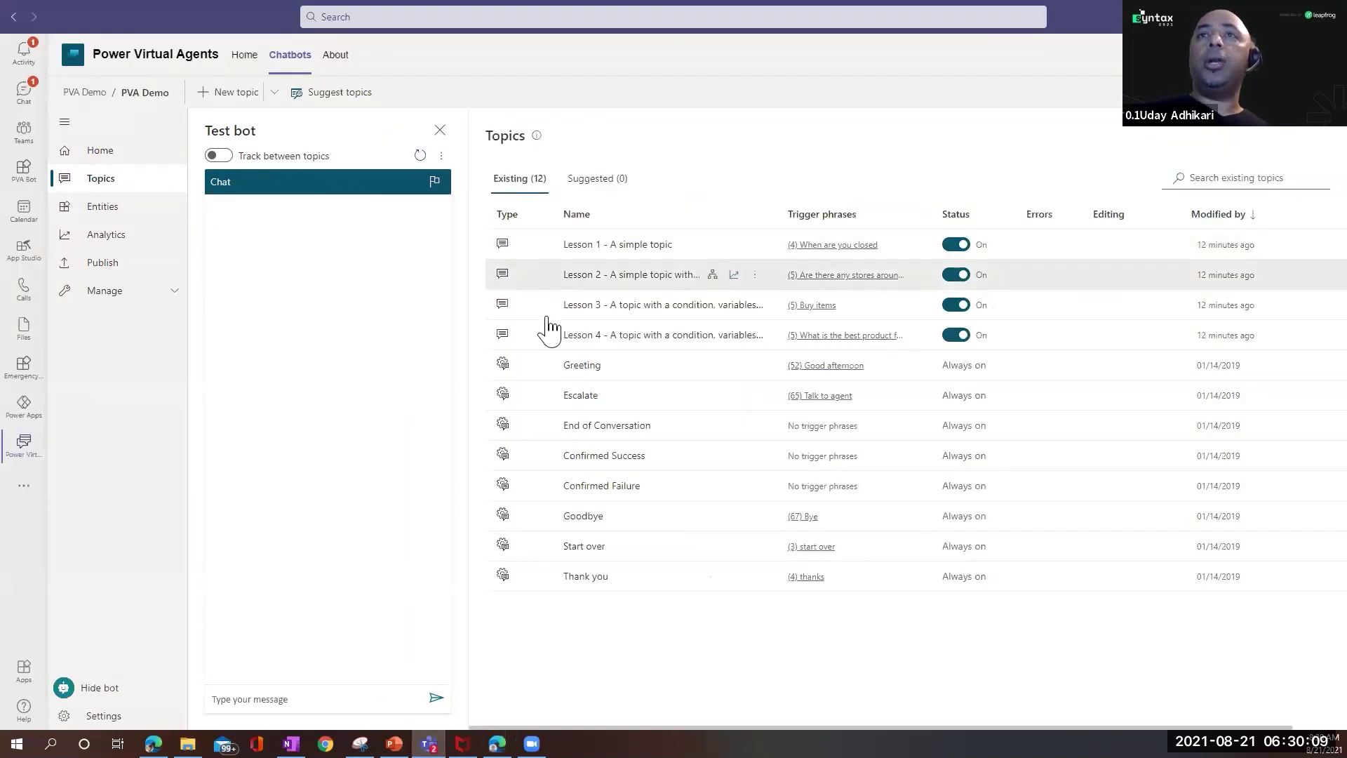
click(616, 254)
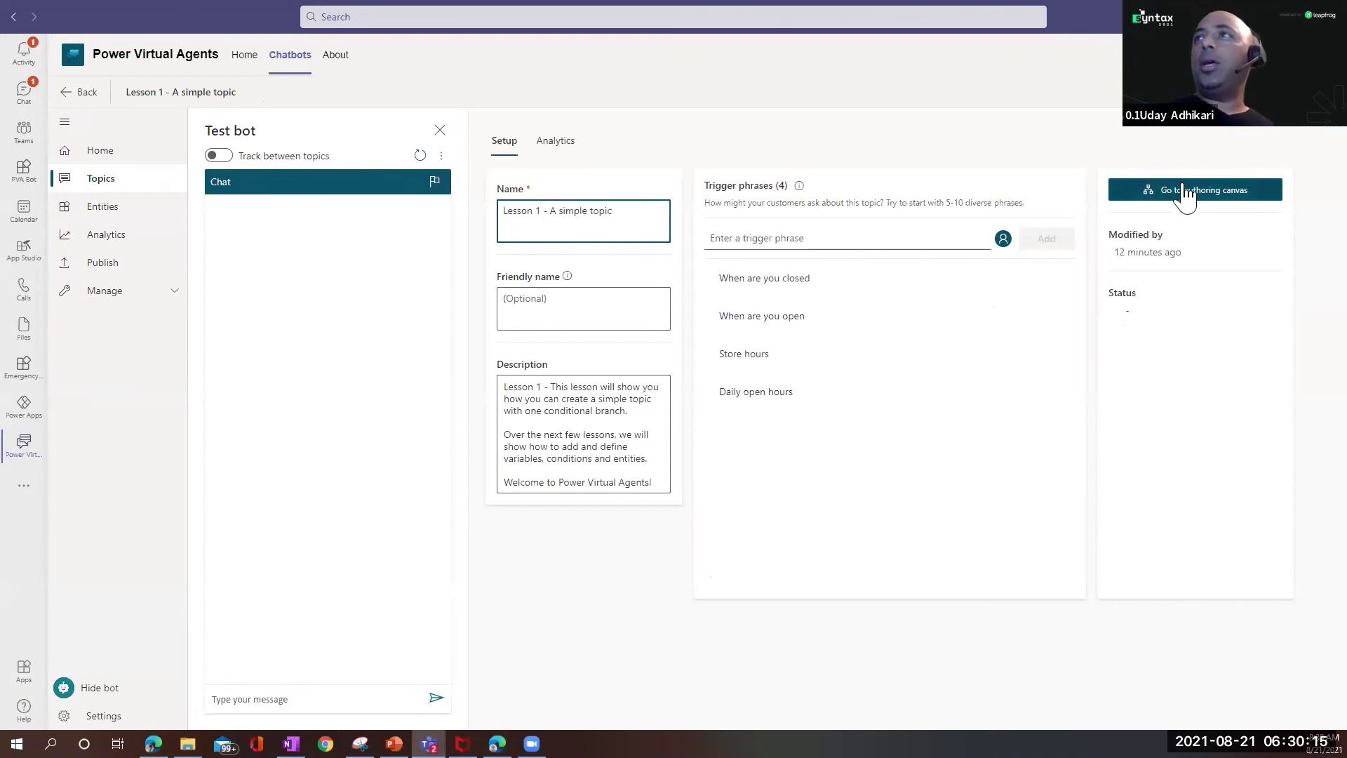
Step: Add an empty multiple-choice Question node after Lesson 1's store-hours message
click(1183, 191)
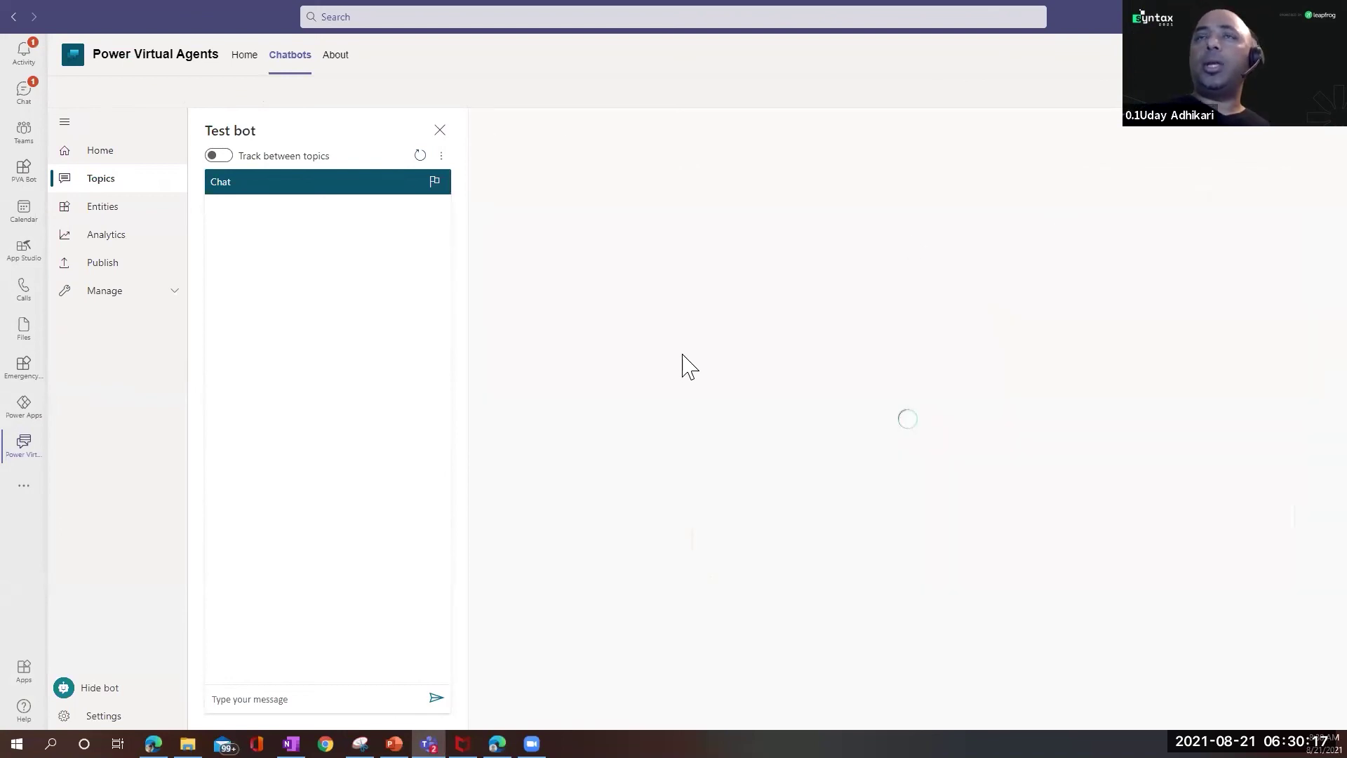
scroll(672, 554, down, 3)
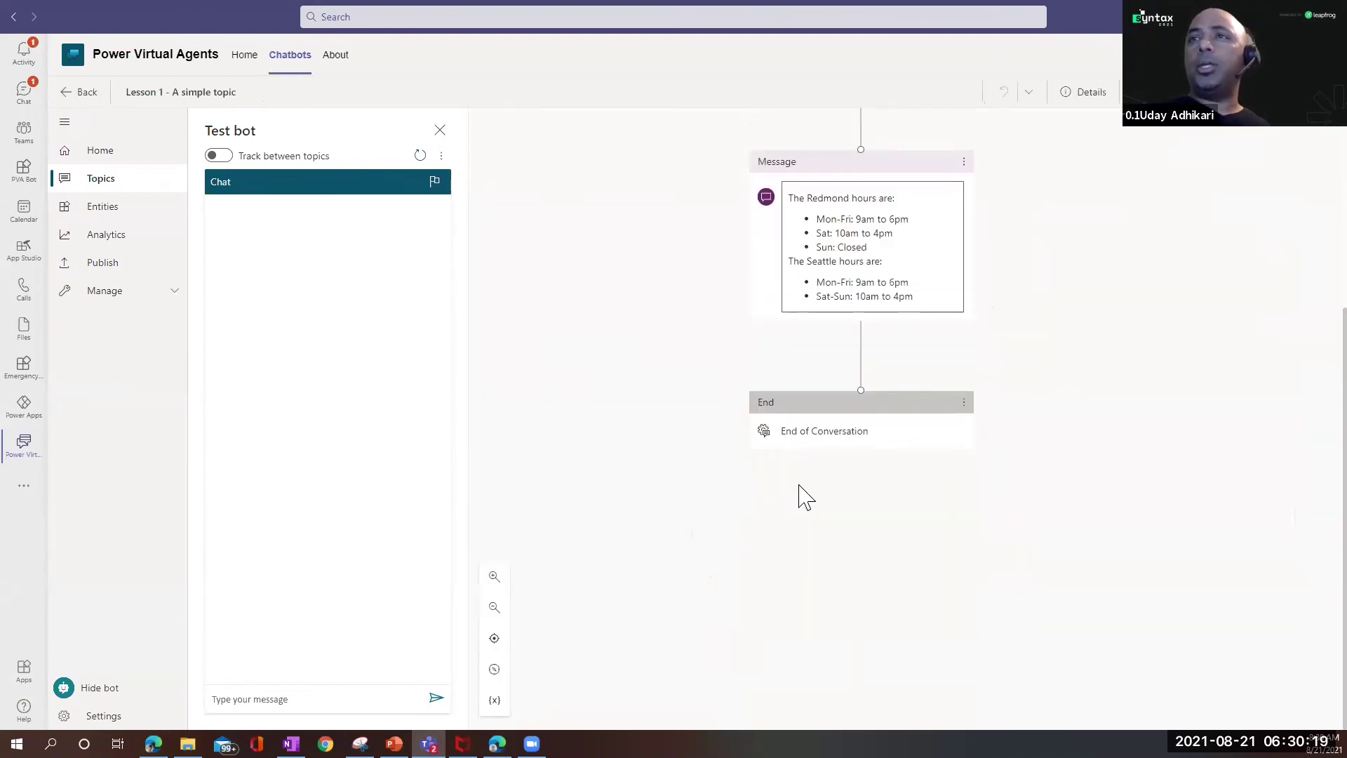
click(859, 348)
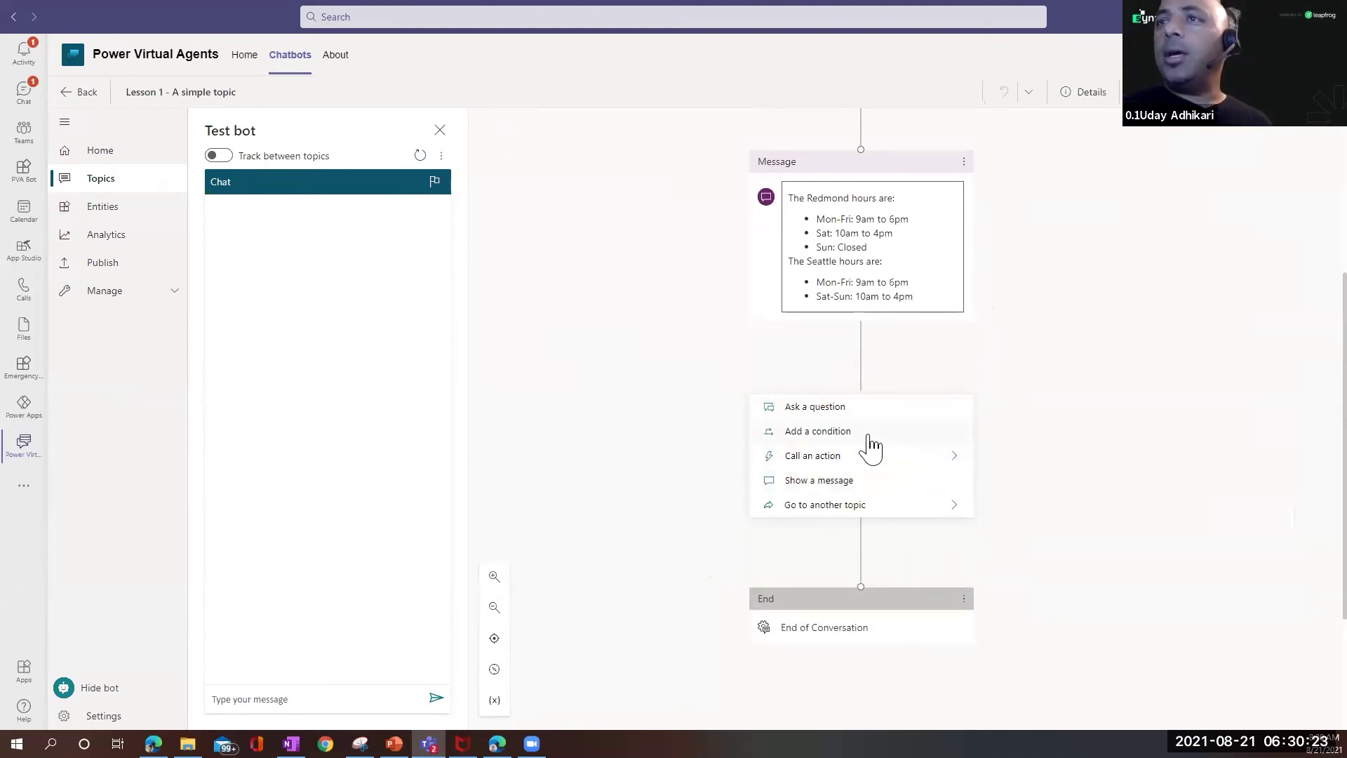
click(819, 409)
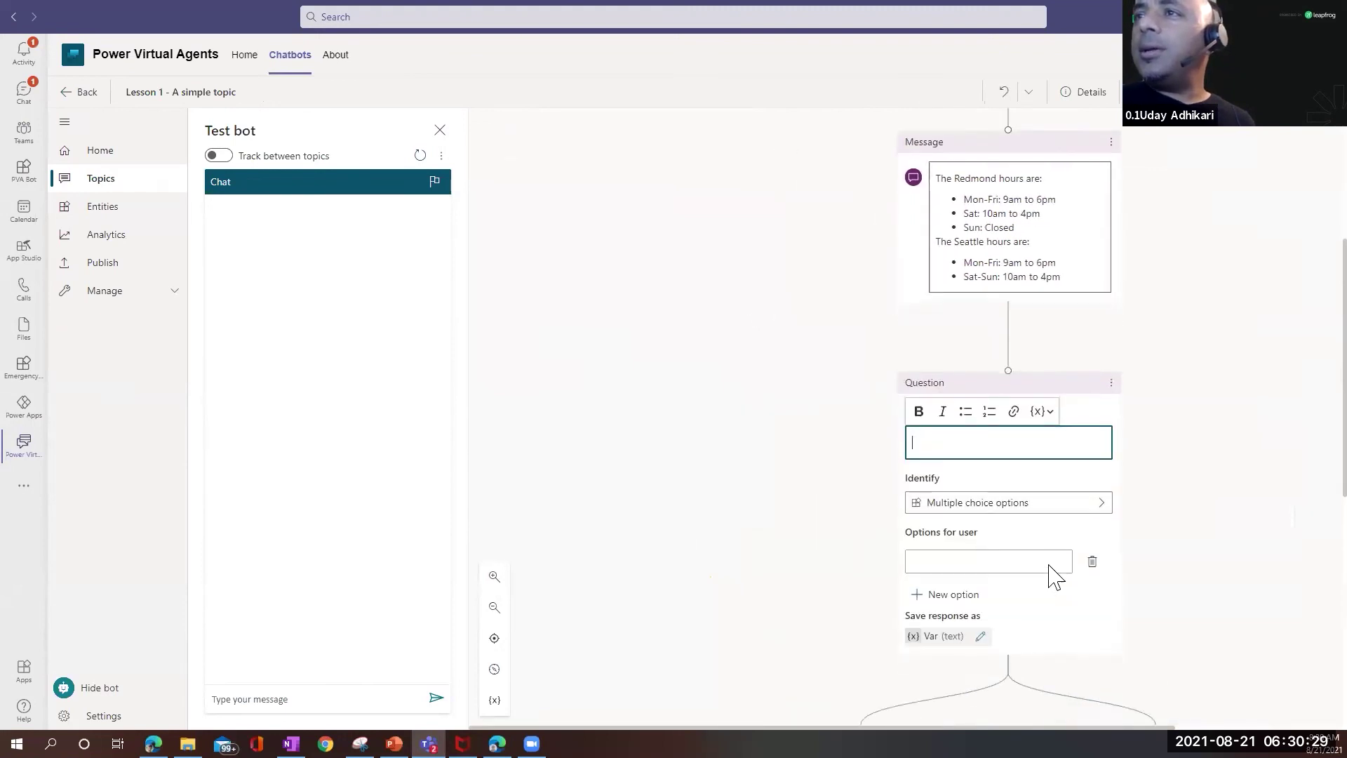
click(1100, 384)
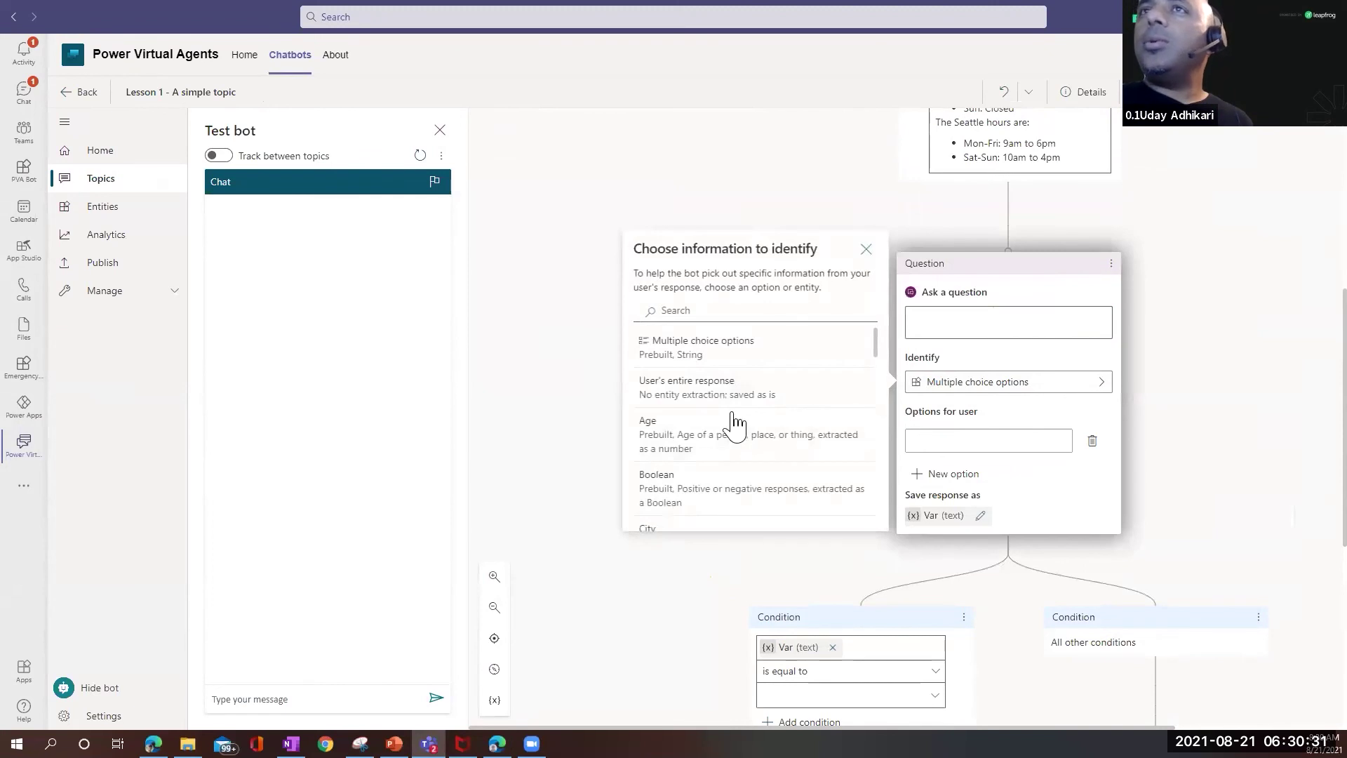
scroll(669, 502, down, 5)
click(977, 323)
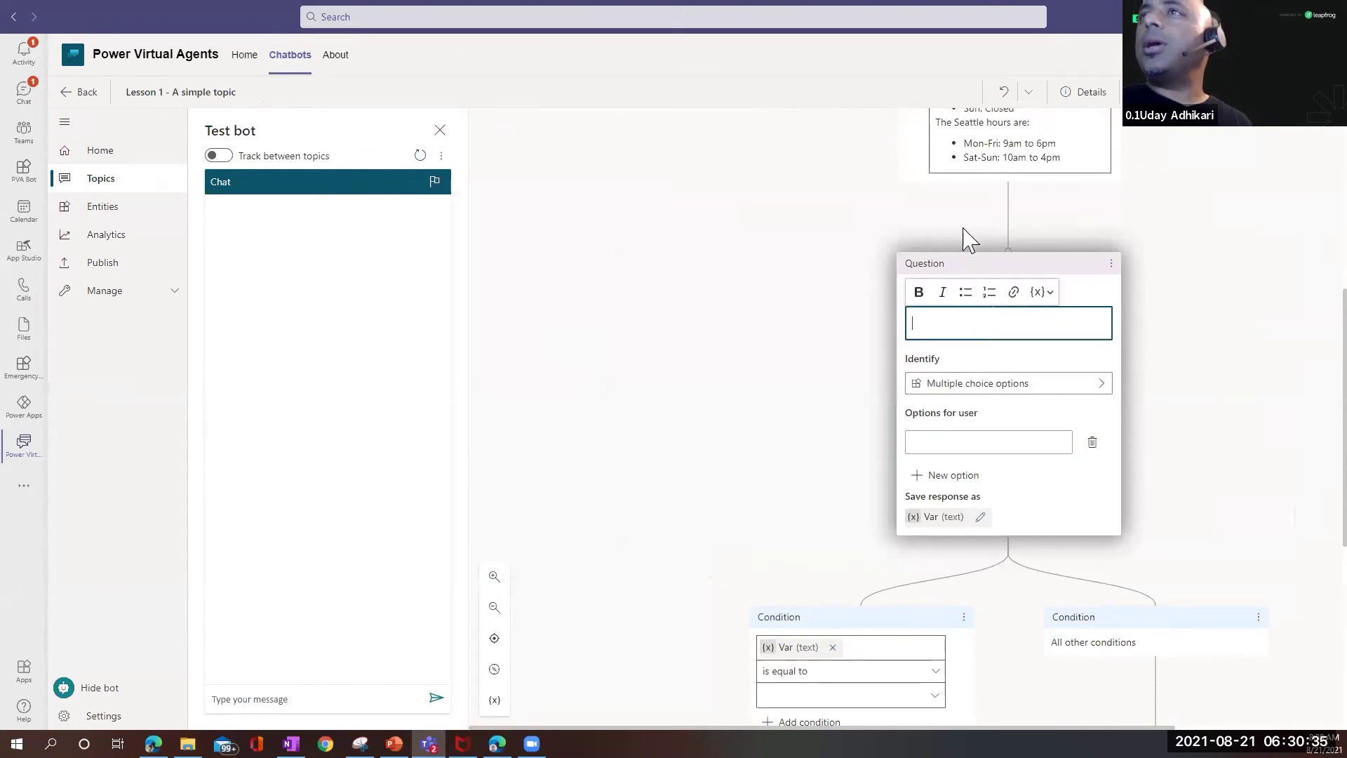
click(1010, 209)
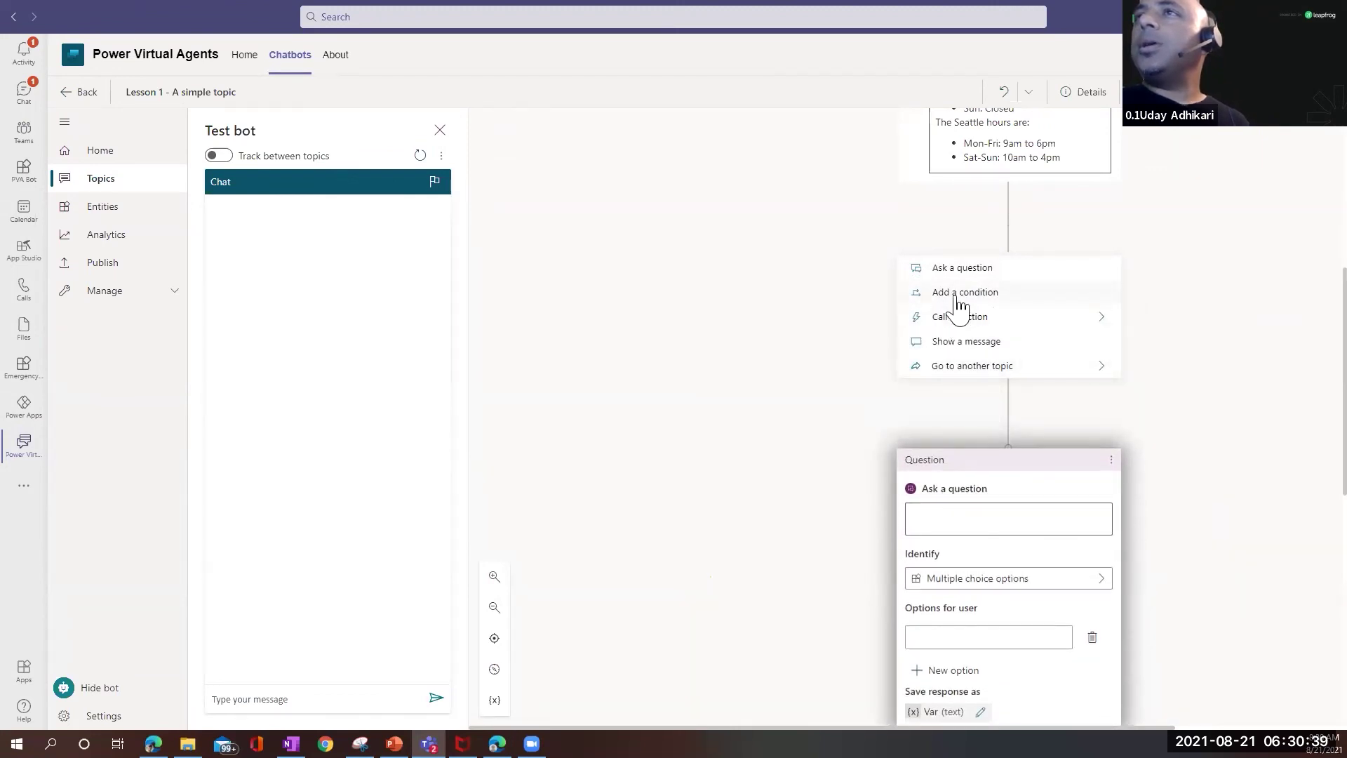
Step: Insert a message node containing the bot.UserId variable above the question
click(940, 342)
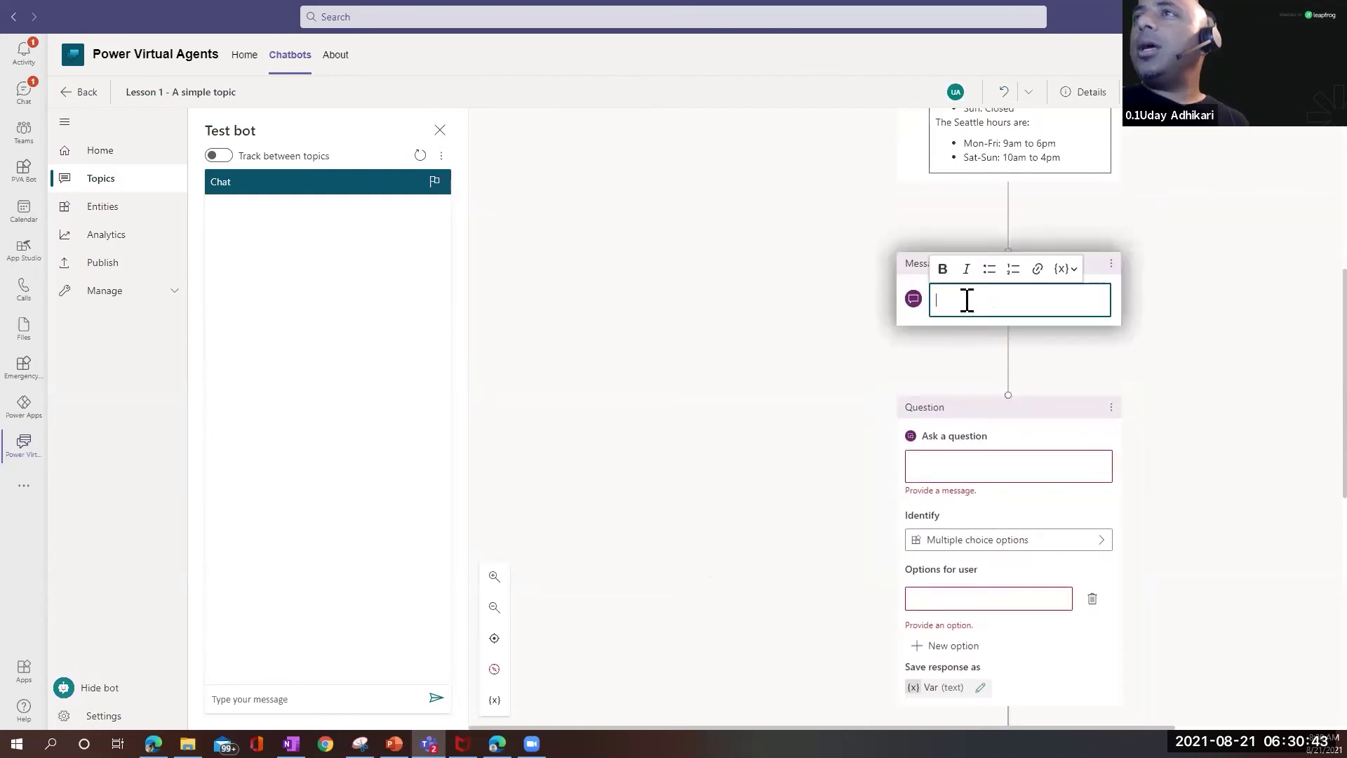
click(1074, 271)
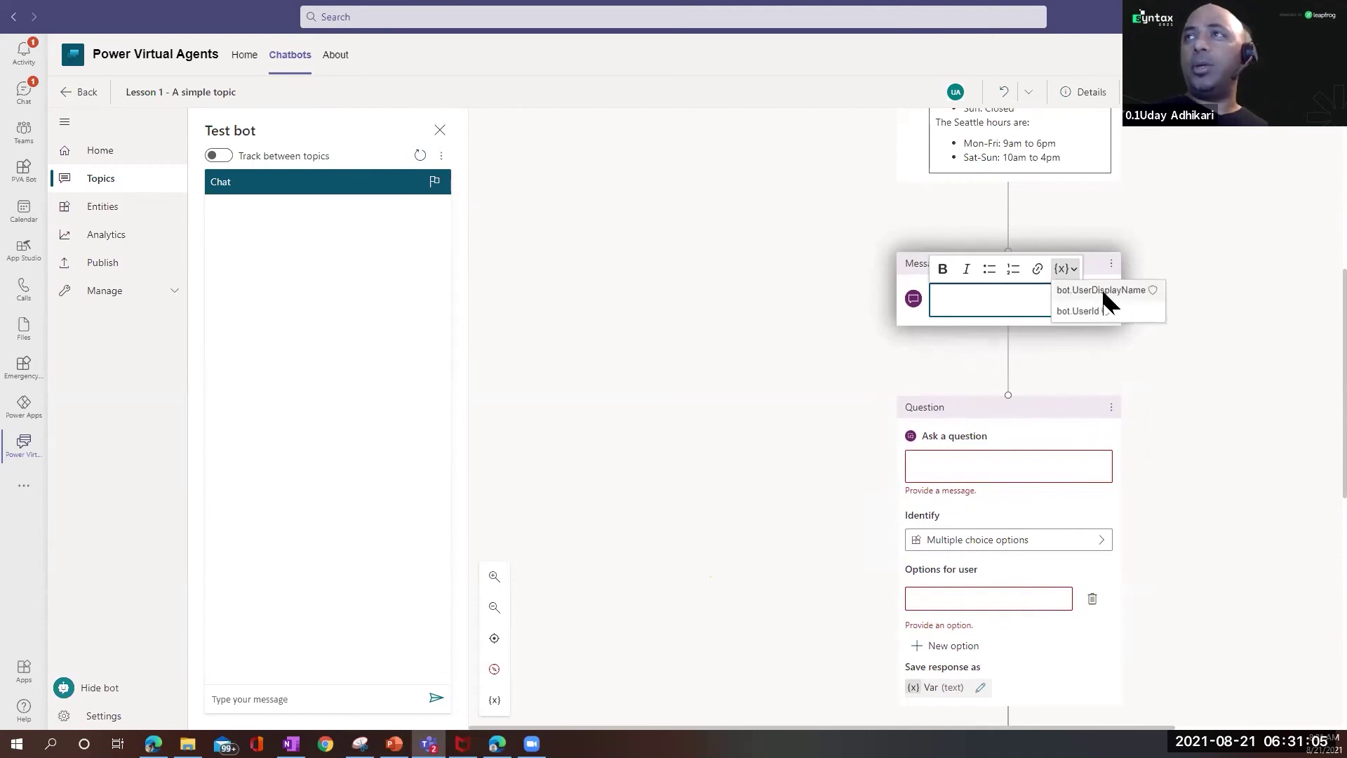
click(1078, 311)
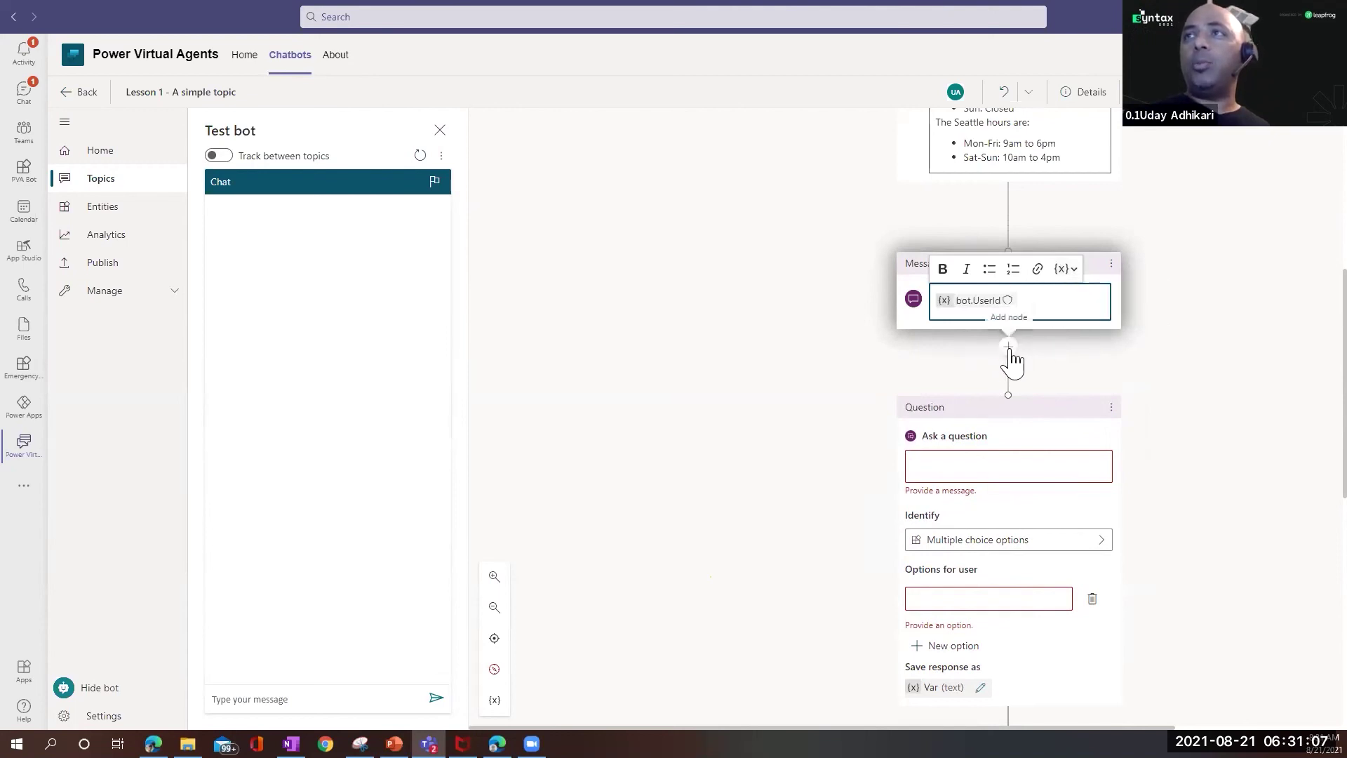
click(1010, 362)
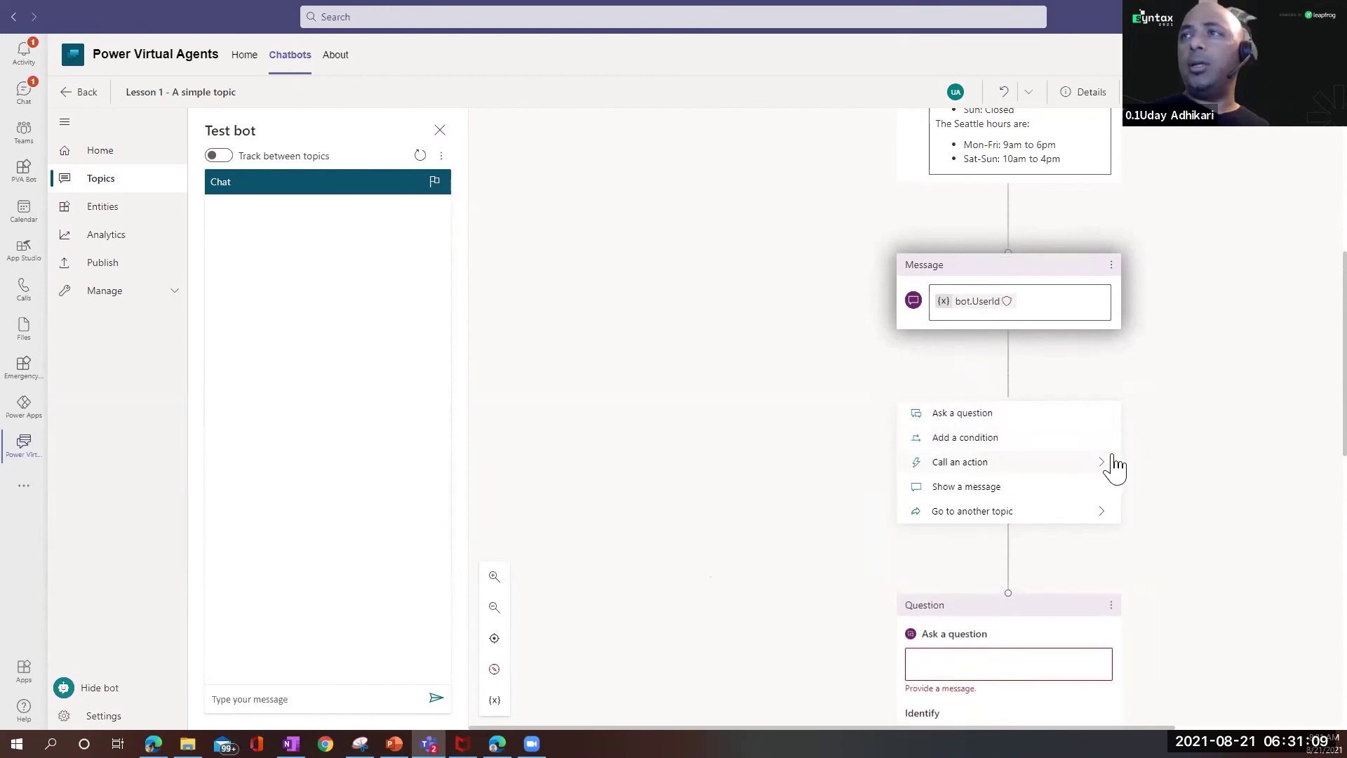
Step: View the Call an action options, which offer only creating a new flow
click(1097, 469)
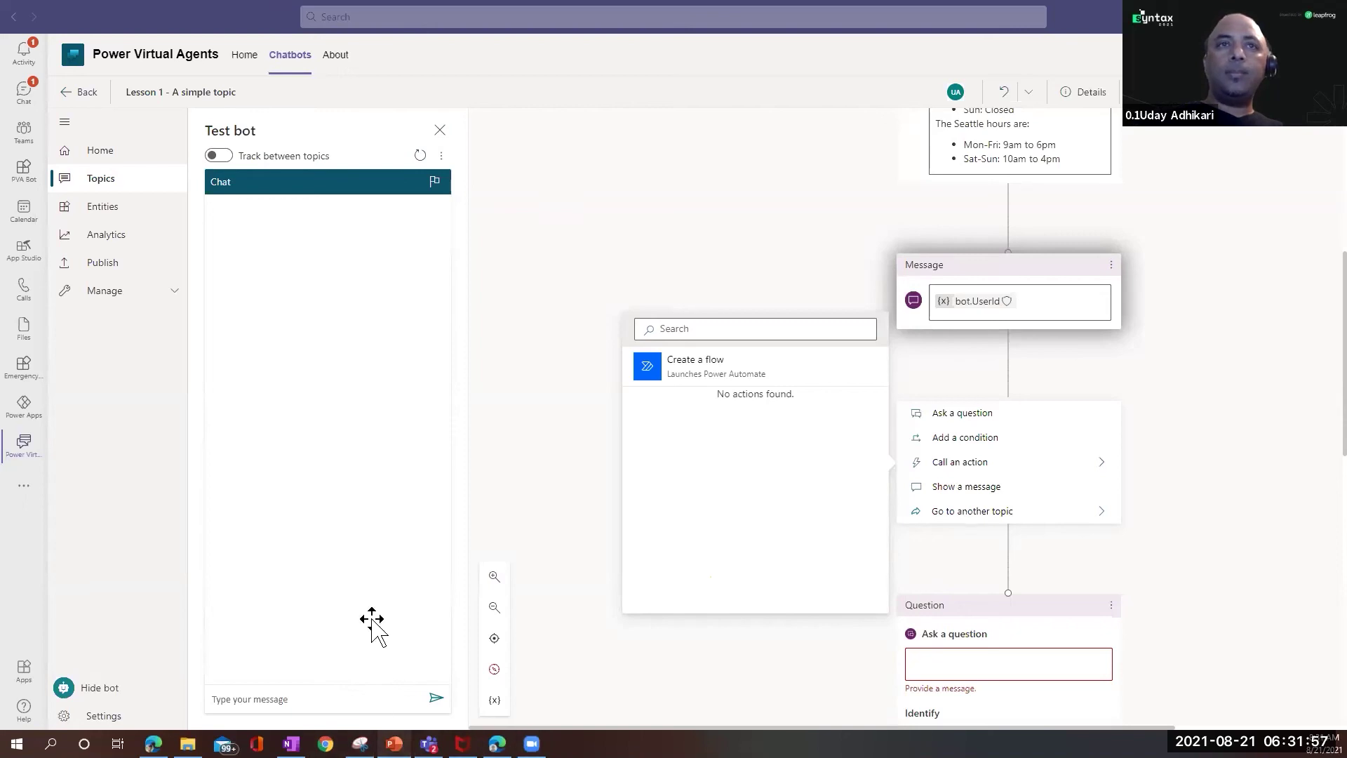
Step: Switch to PowerPoint and go to slide 35 on worldwide community contributions
key(alt+Tab)
scroll(178, 585, down, 1)
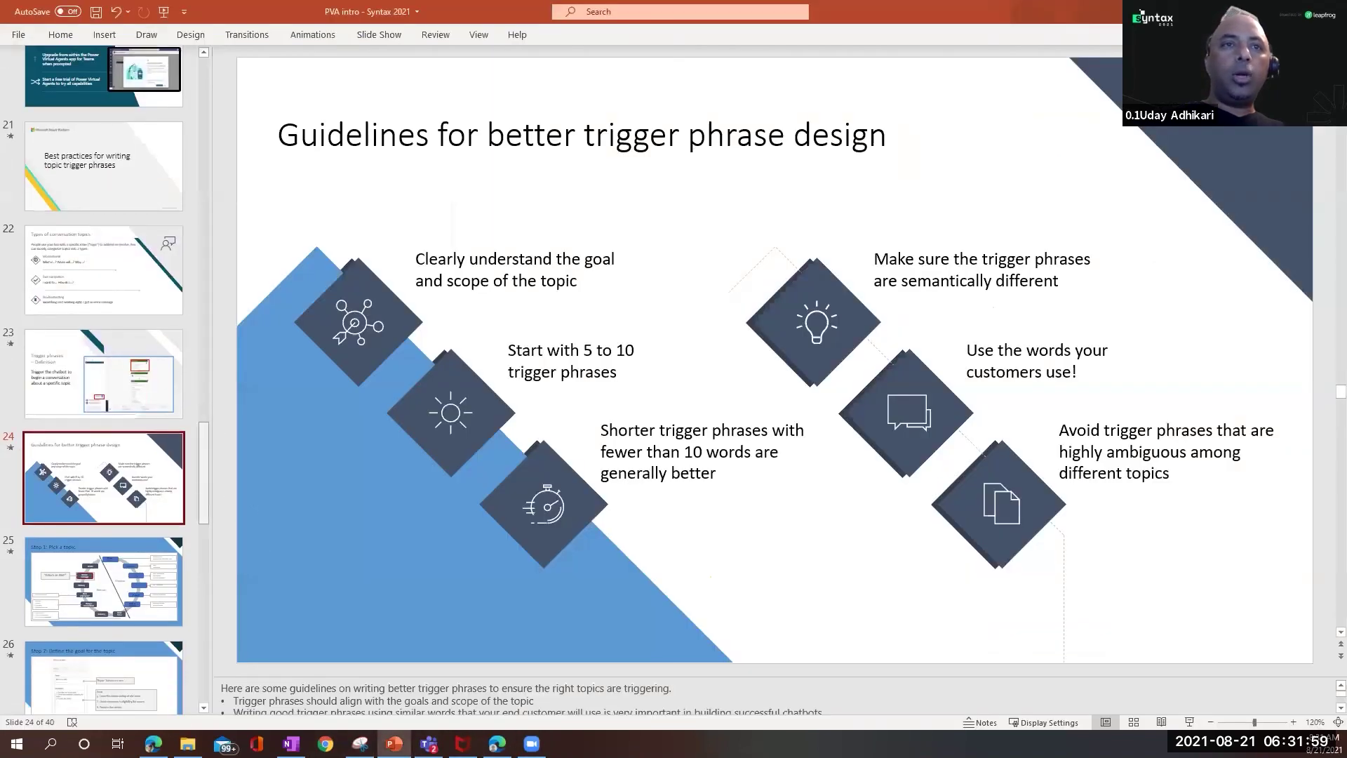
scroll(95, 351, down, 15)
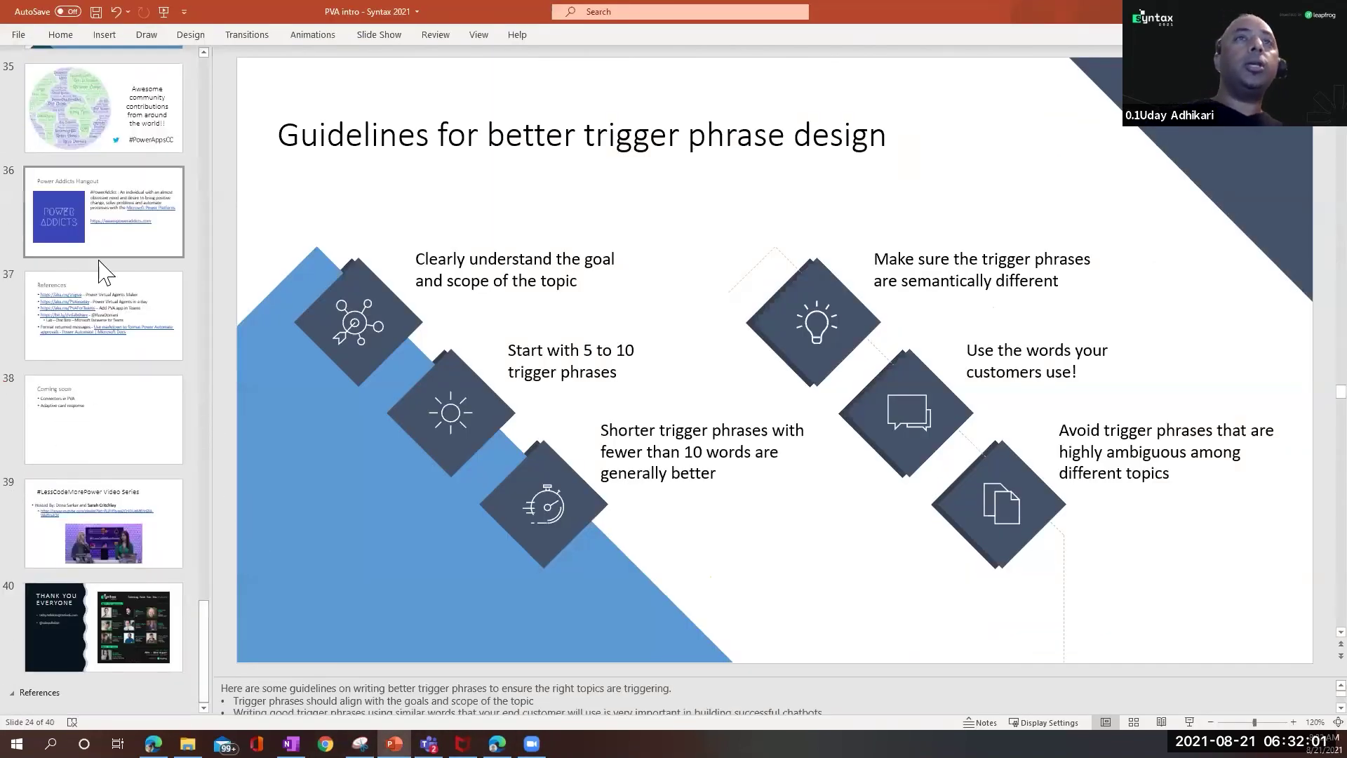
scroll(98, 266, up, 1)
click(59, 168)
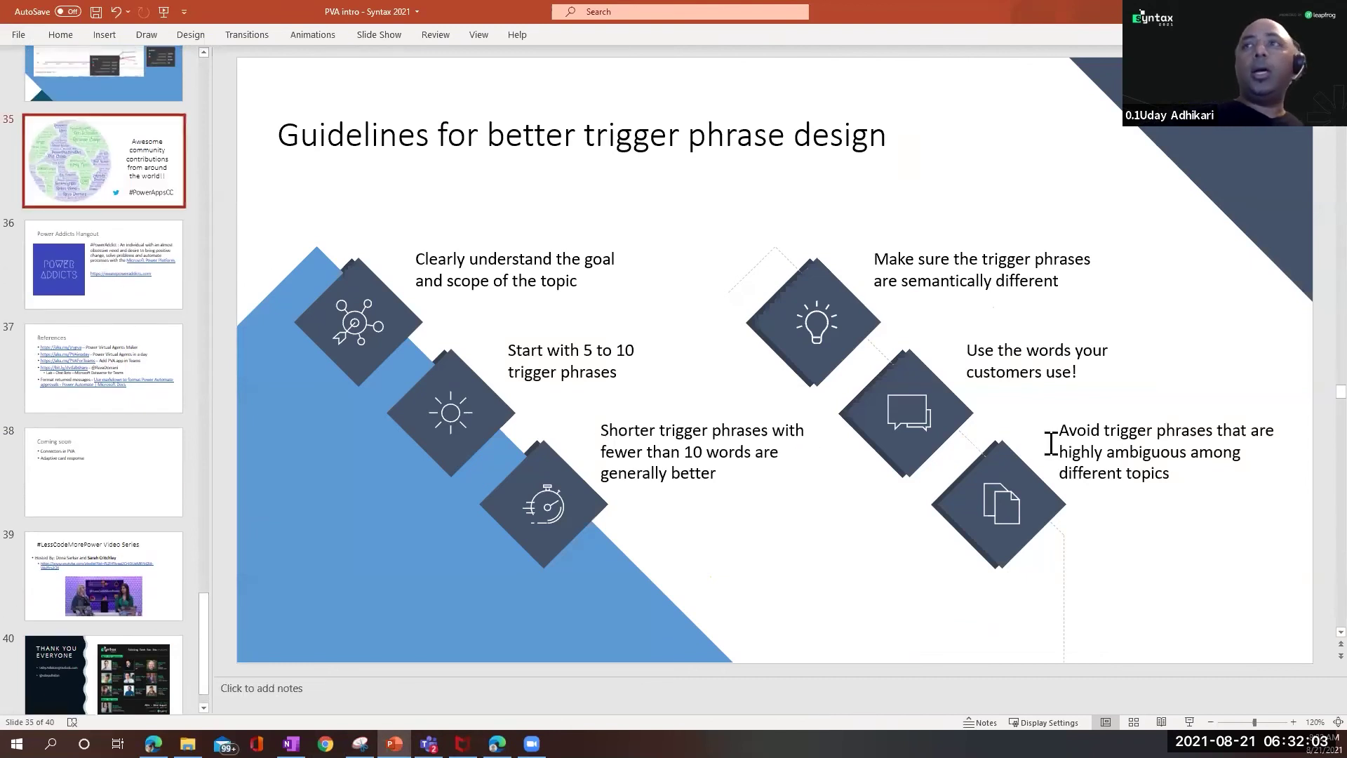